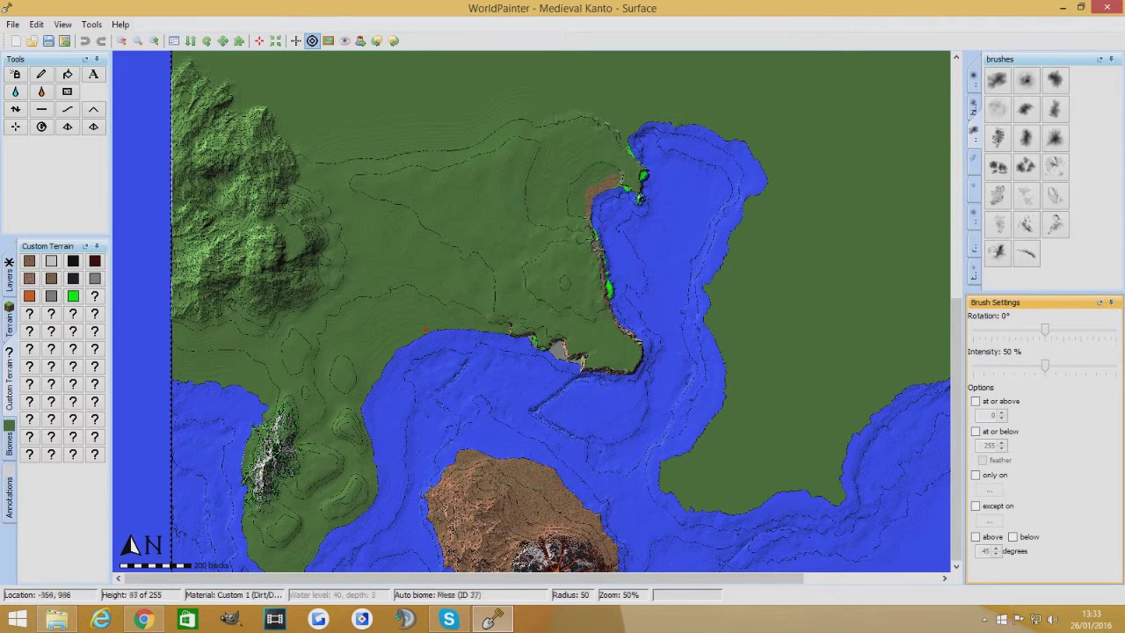
Step: Survey the map and browse the default and custom brush groups, including hillMound, mountainRange, river and tallMountain
scroll(474, 343, down, 1)
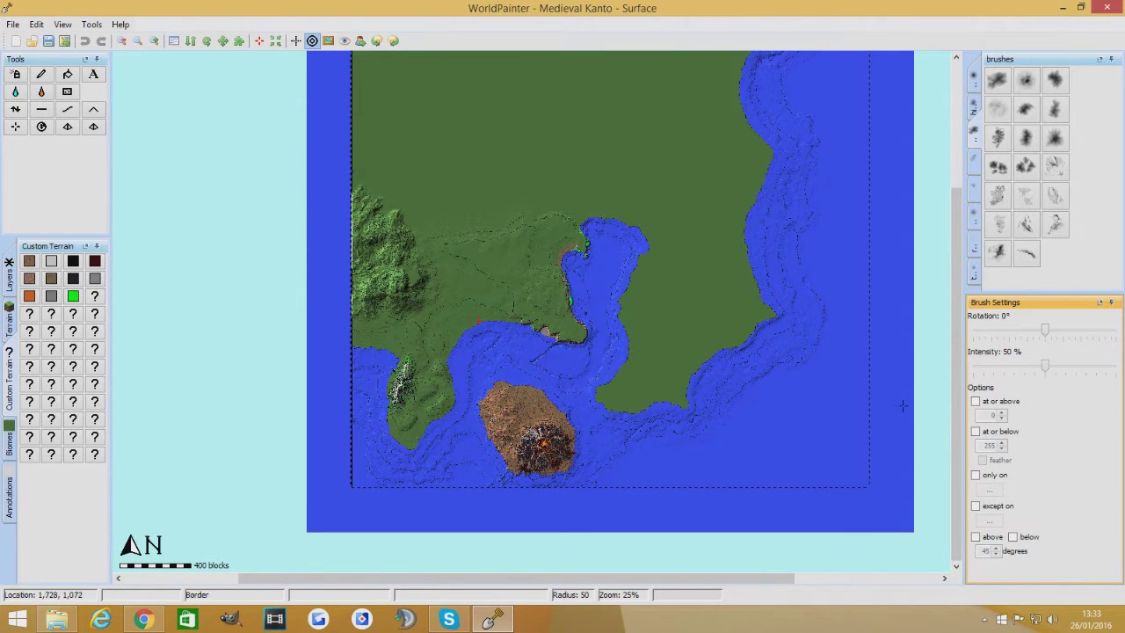
scroll(956, 423, up, 3)
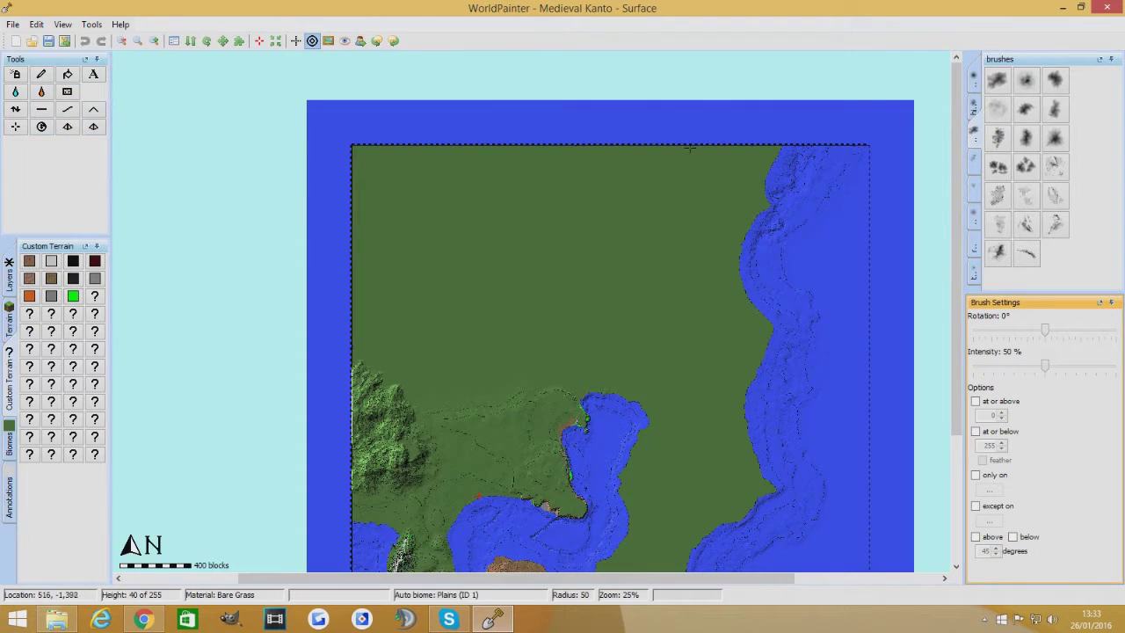
click(973, 78)
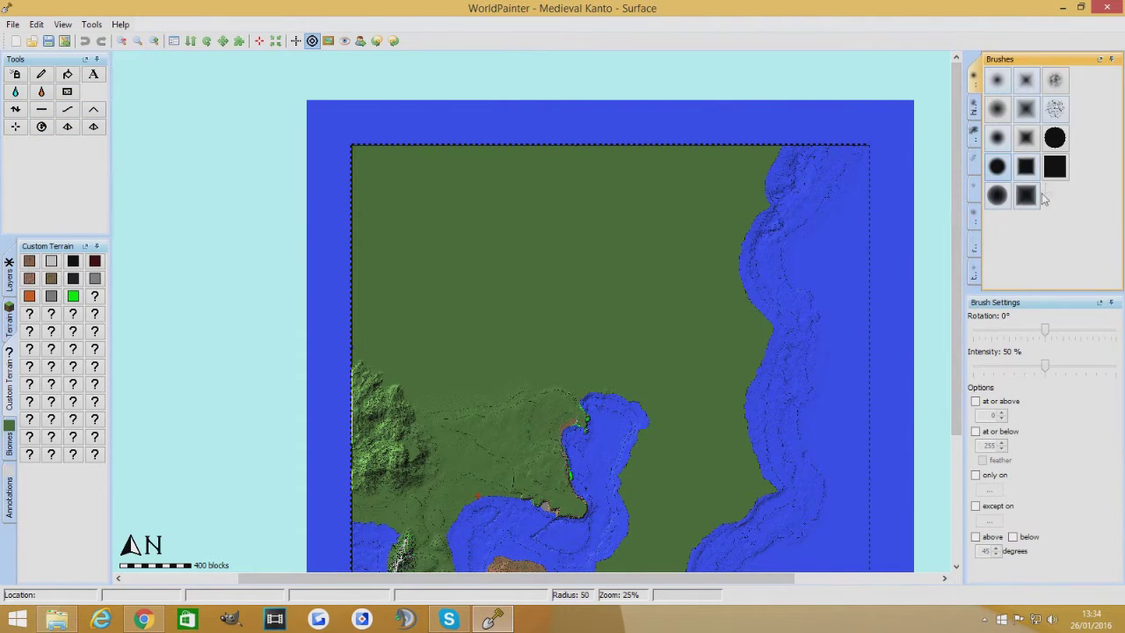
click(976, 108)
click(978, 130)
click(973, 169)
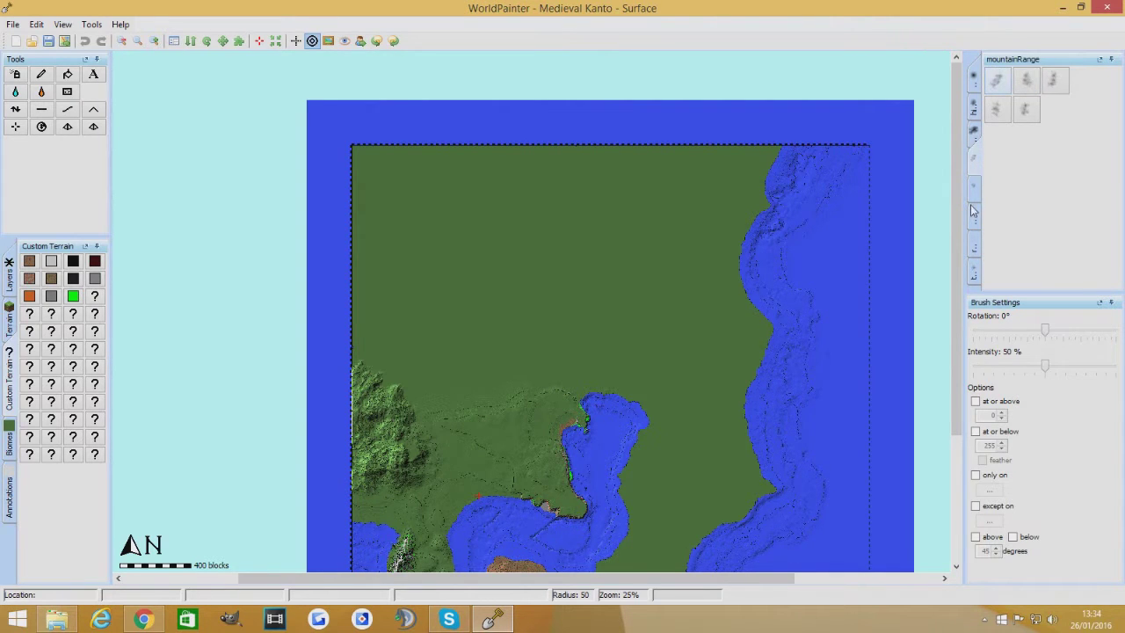
click(975, 242)
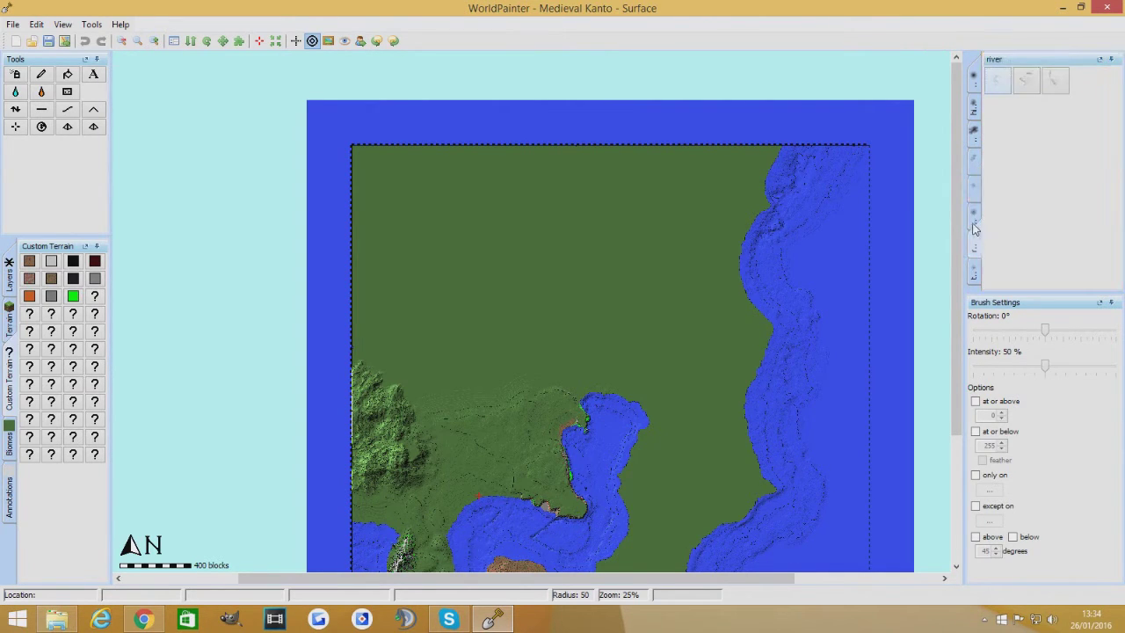
click(976, 271)
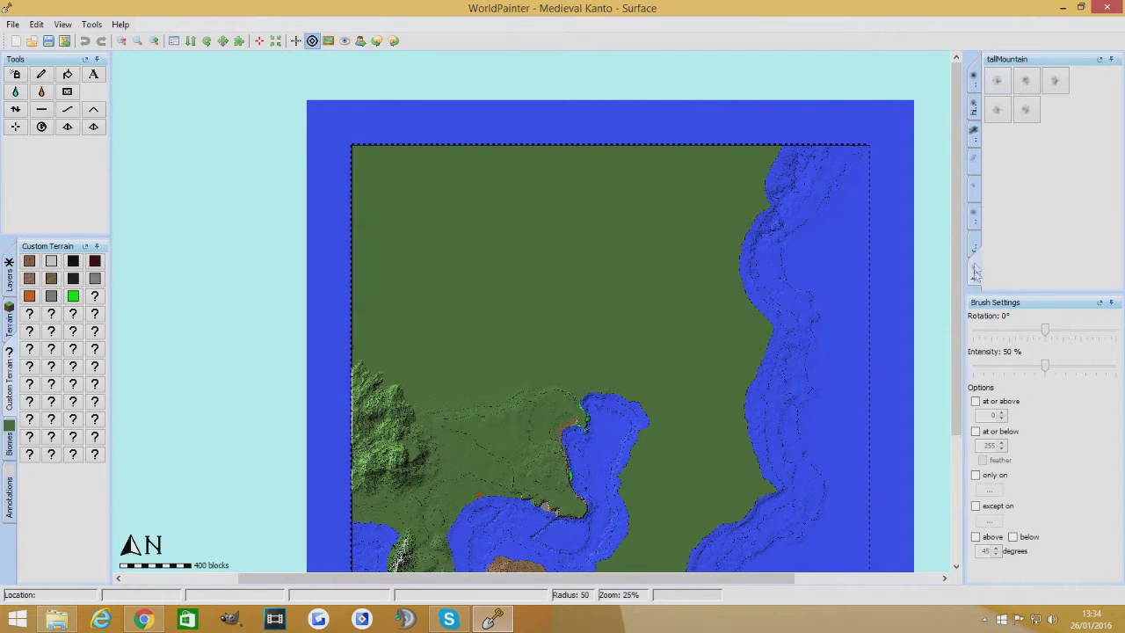
click(974, 244)
click(976, 216)
click(976, 189)
click(974, 156)
click(974, 132)
click(972, 110)
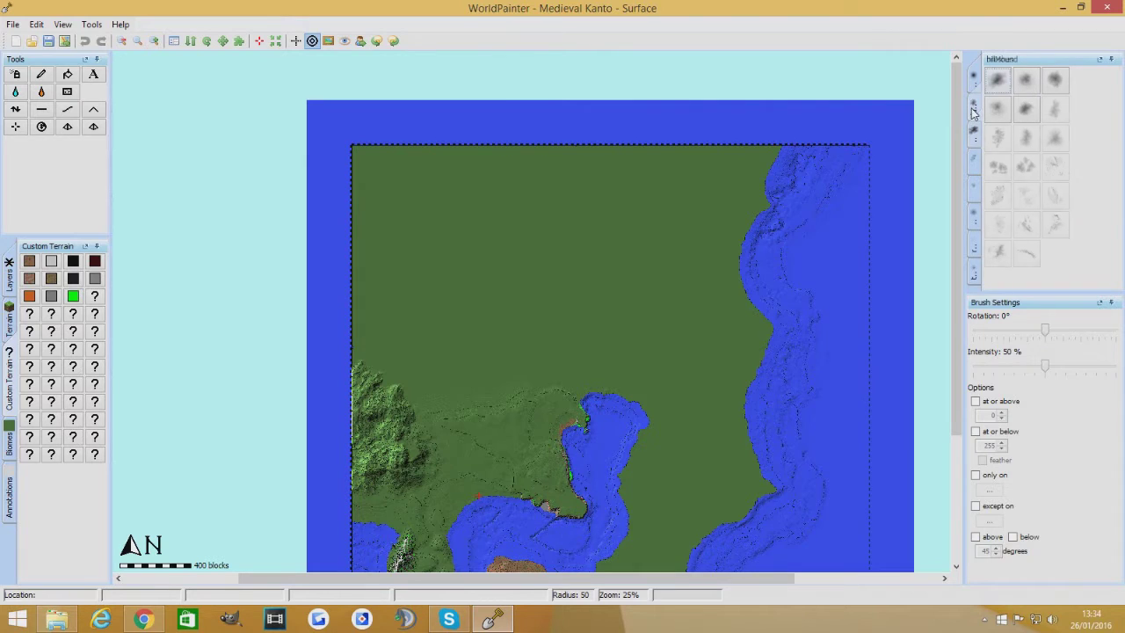
click(976, 150)
click(974, 169)
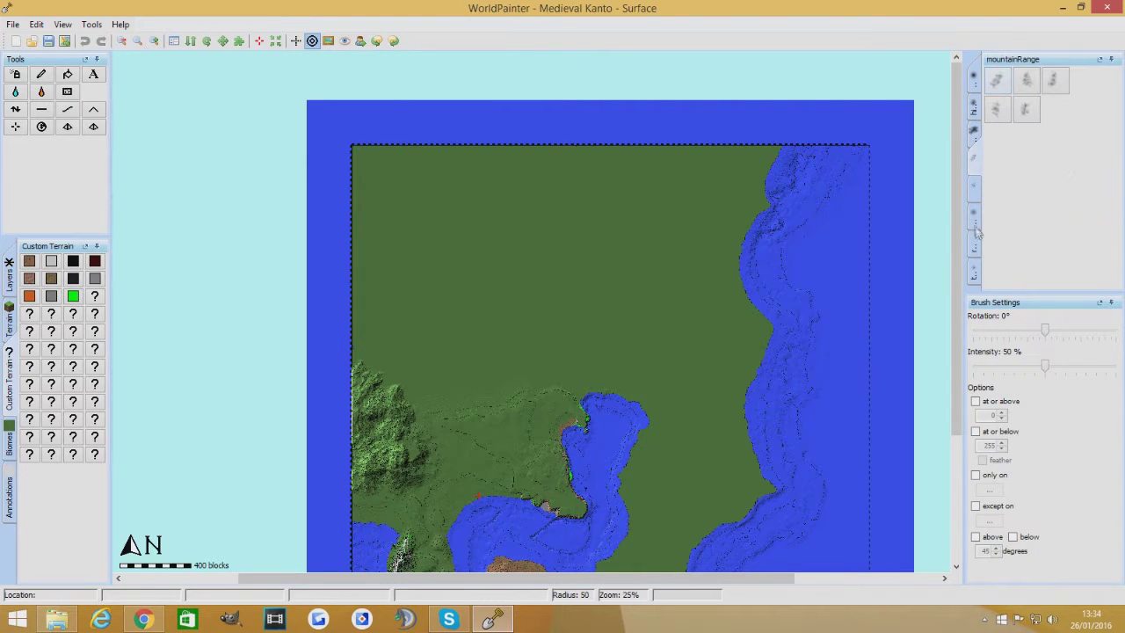
click(975, 106)
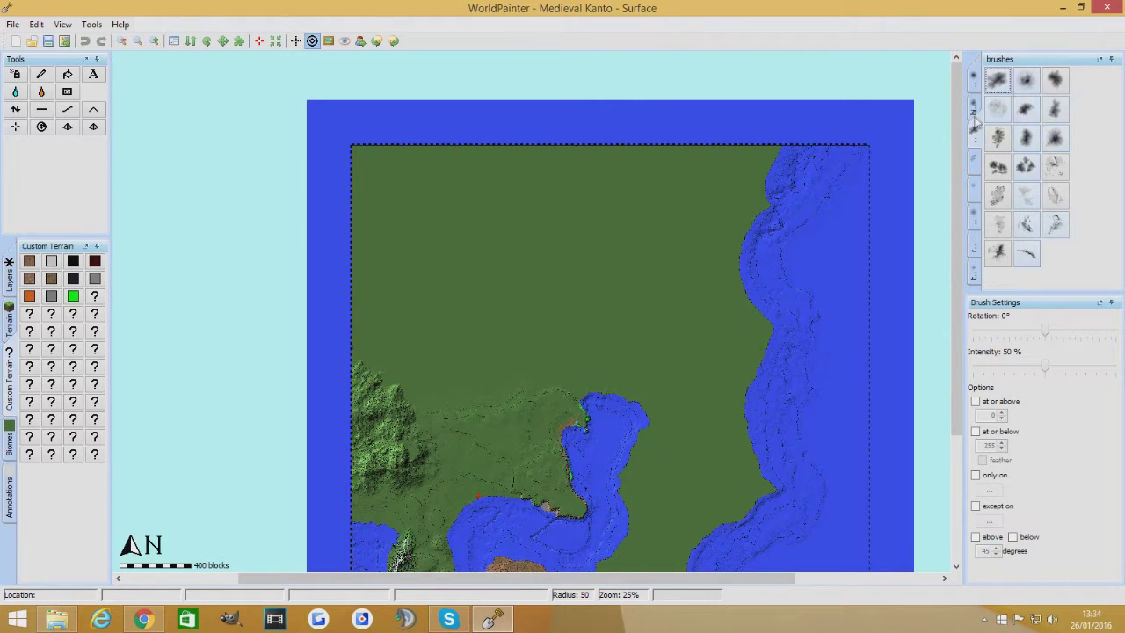
click(975, 115)
click(972, 139)
click(973, 110)
click(974, 85)
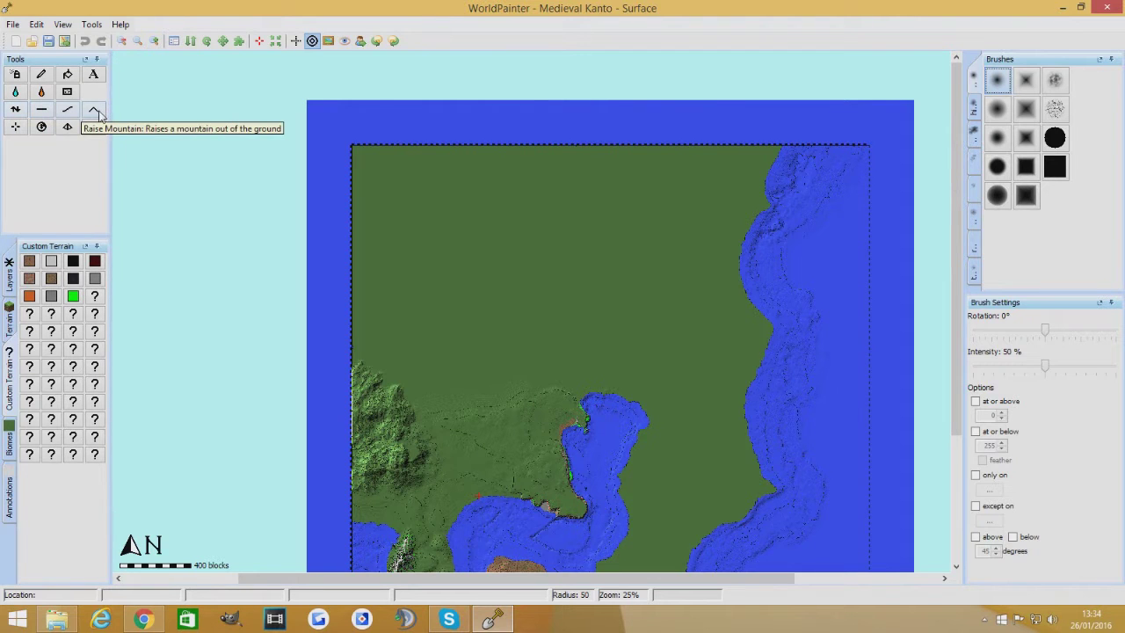
Step: Set up the Height tool with the first brush of the custom "brushes" group at a radius of 225
click(15, 109)
scroll(380, 189, up, 1)
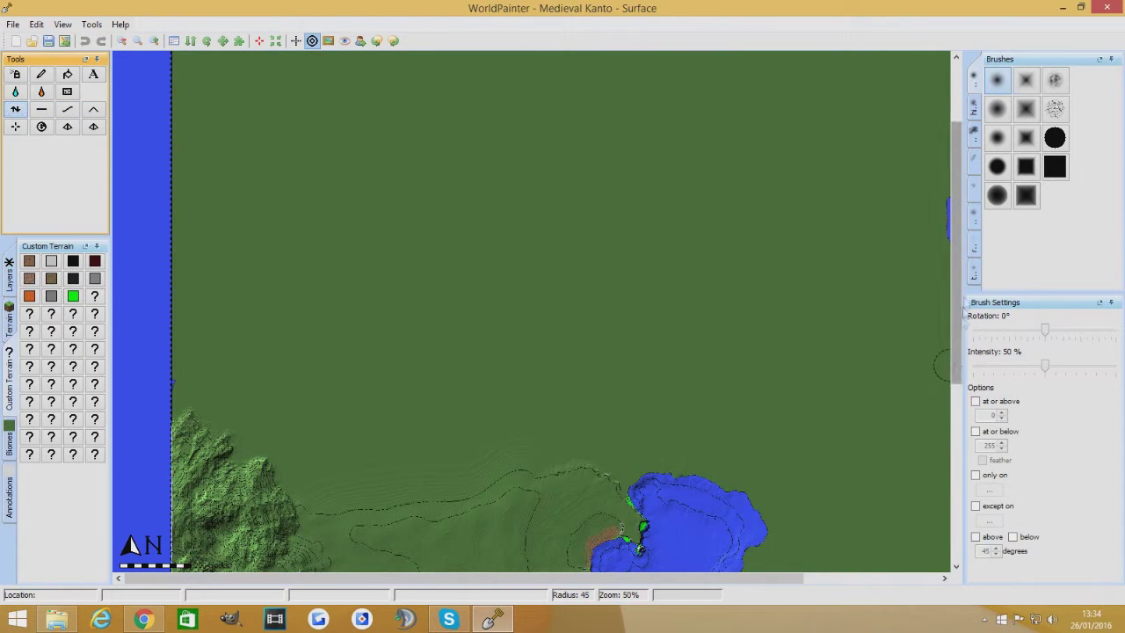
click(973, 133)
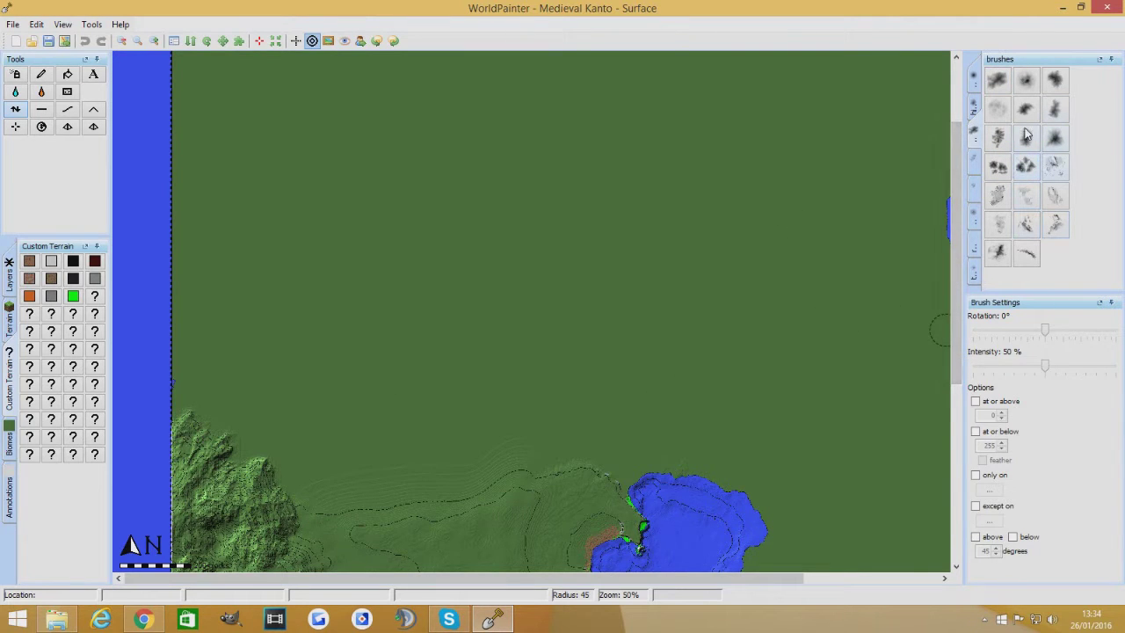
click(997, 81)
scroll(369, 235, up, 10)
click(998, 81)
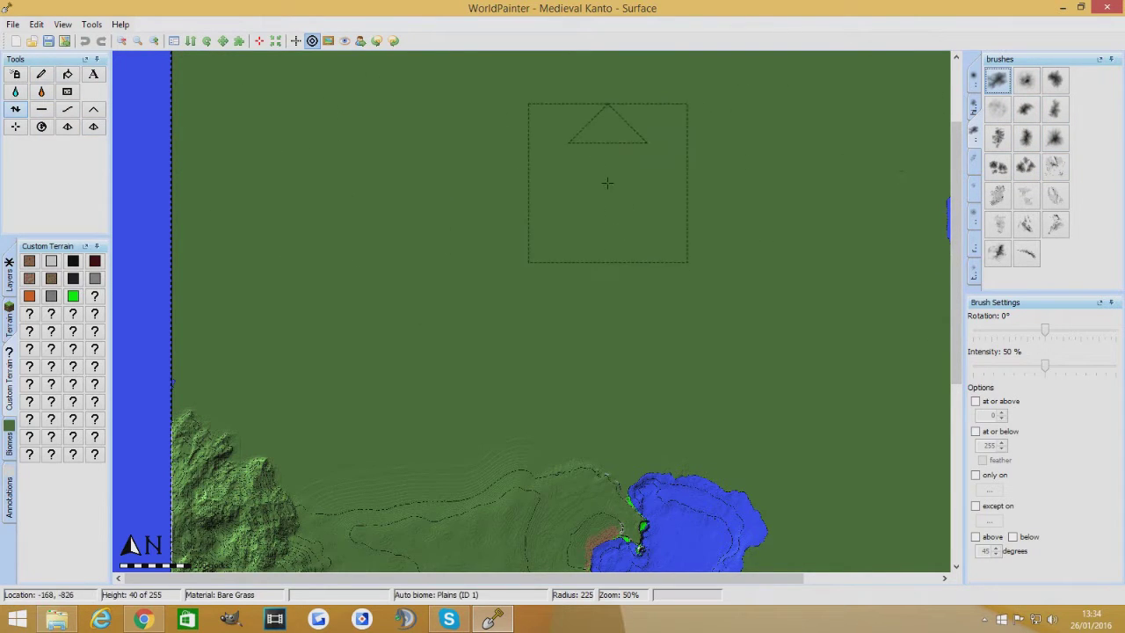
Step: Raise a test mountain on the flat northern grassland with the same custom brush at a radius of 300
click(973, 78)
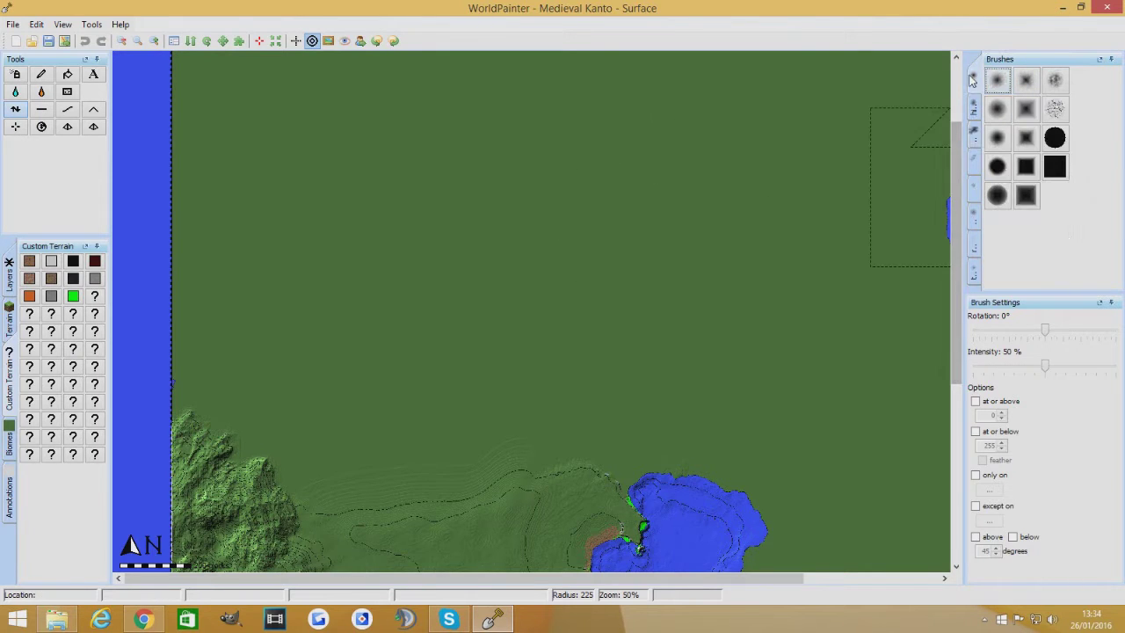
click(973, 136)
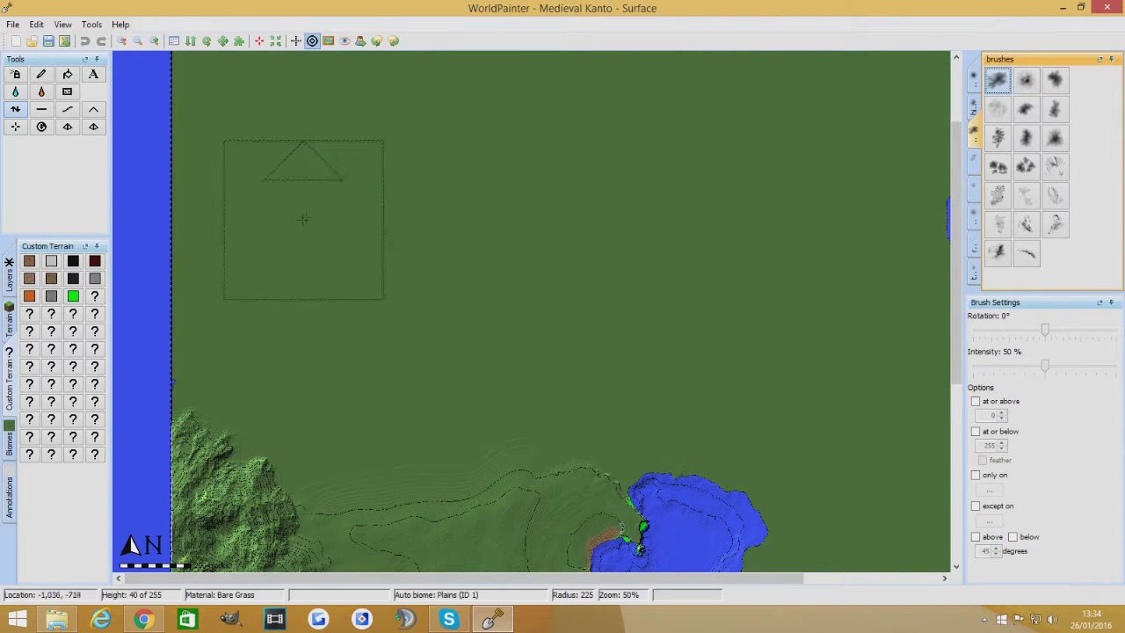
scroll(425, 230, up, 3)
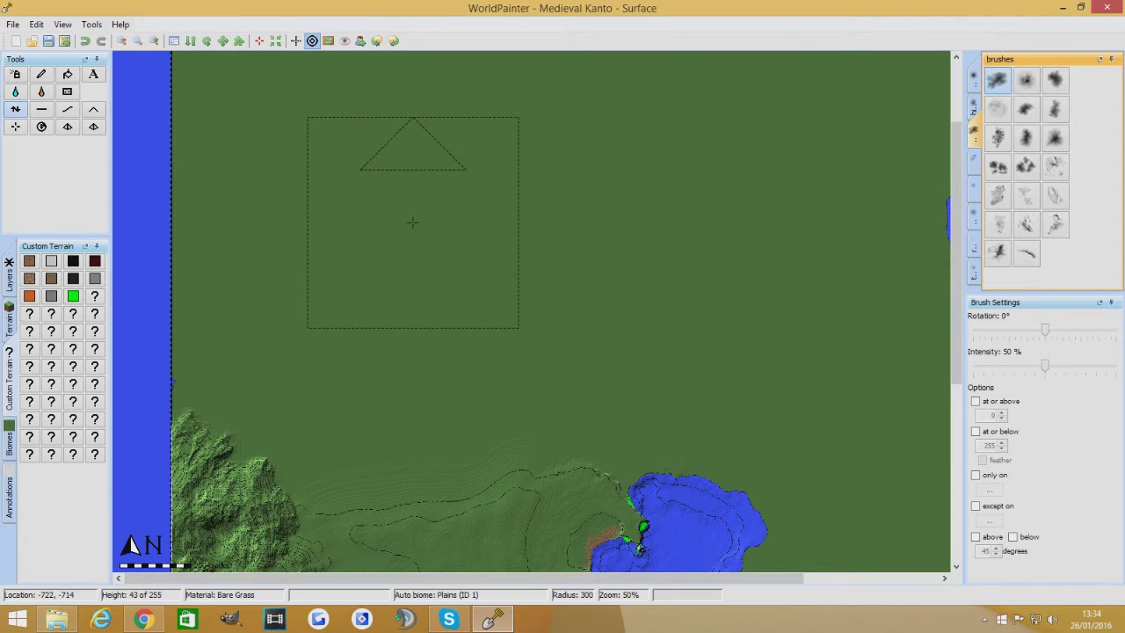
drag(413, 223, 413, 223)
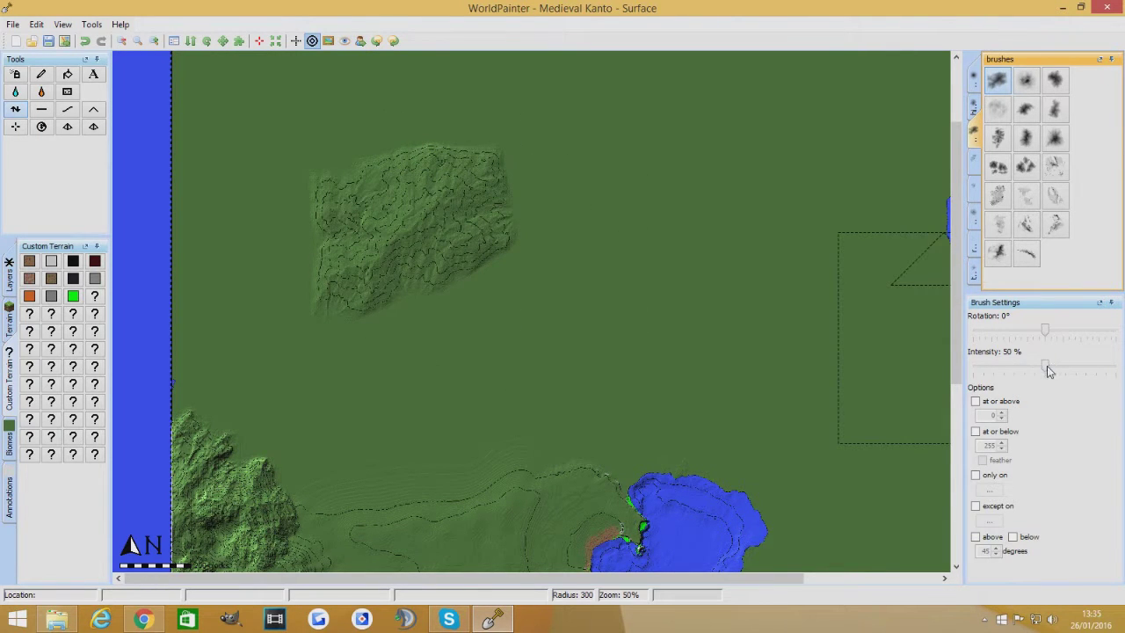
Step: Set the brush intensity to 100% and raise a smaller test mountain east of the first at a radius of 196
drag(1047, 371, 1116, 370)
scroll(627, 227, down, 4)
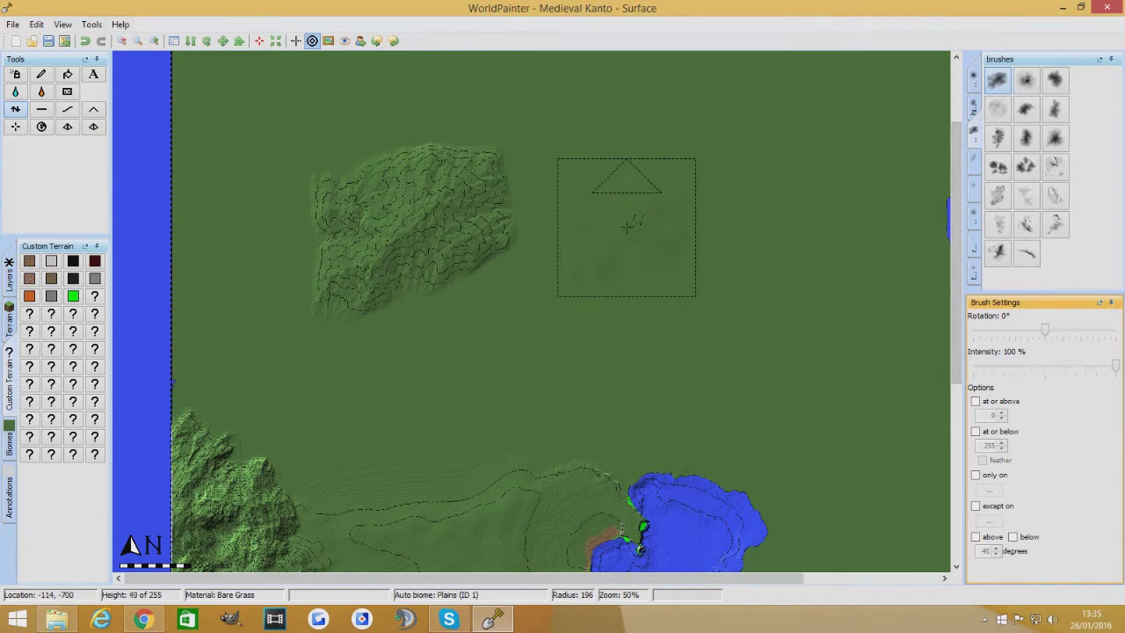
drag(624, 224, 627, 227)
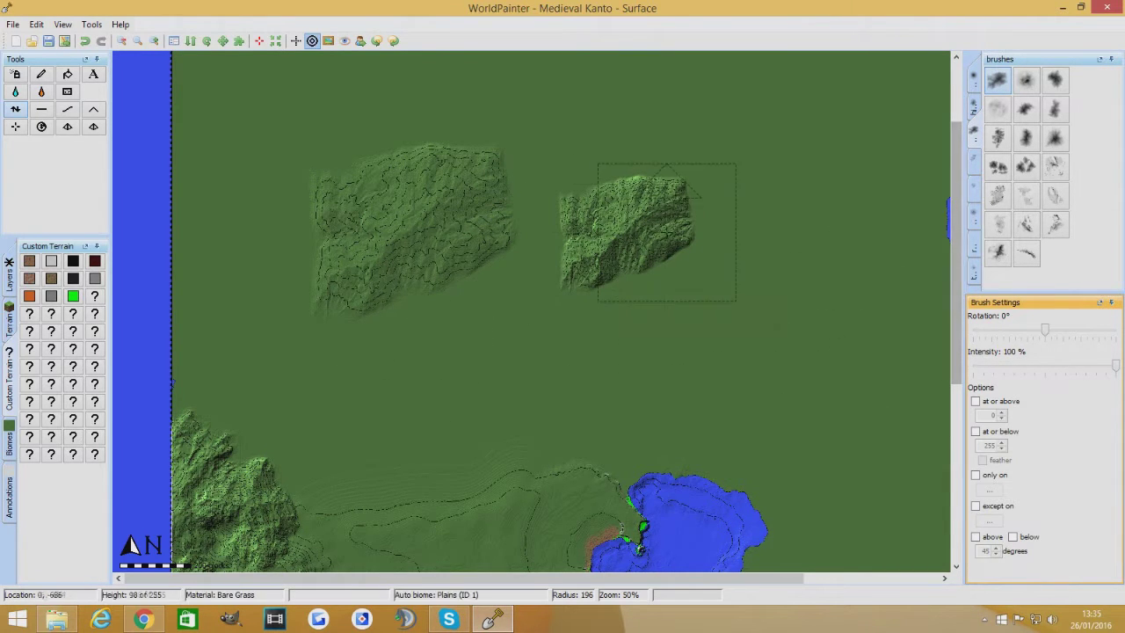
ctrl+scroll(612, 238, up, 2)
ctrl+scroll(613, 239, down, 2)
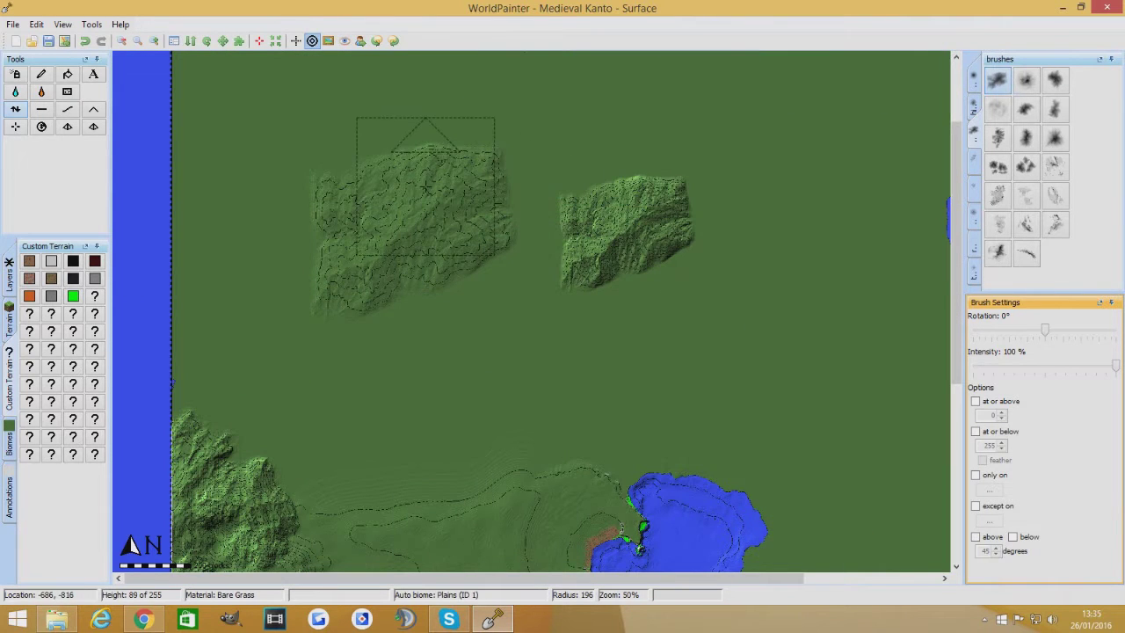
Step: Undo both test mountains on the northern grassland
key(ctrl+z)
key(ctrl+z)
Step: Raise a large mountain in the northern grassland with the custom brush that radiates from a central peak, at a radius of 300
drag(956, 349, 956, 288)
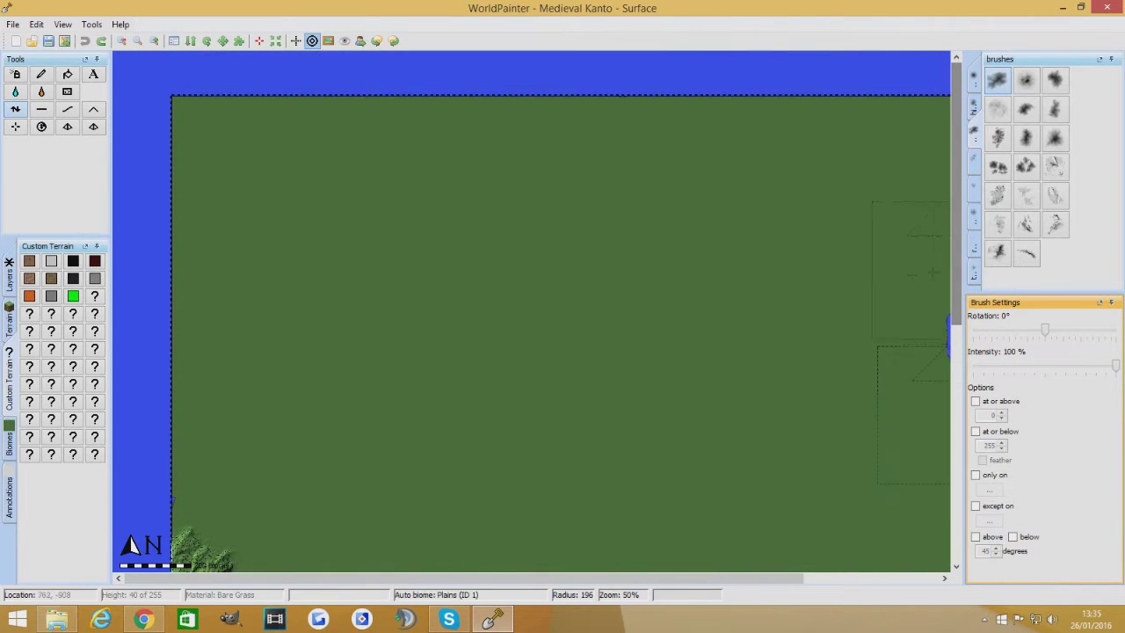
click(1055, 138)
scroll(588, 327, up, 4)
scroll(567, 303, up, 1)
drag(555, 282, 555, 282)
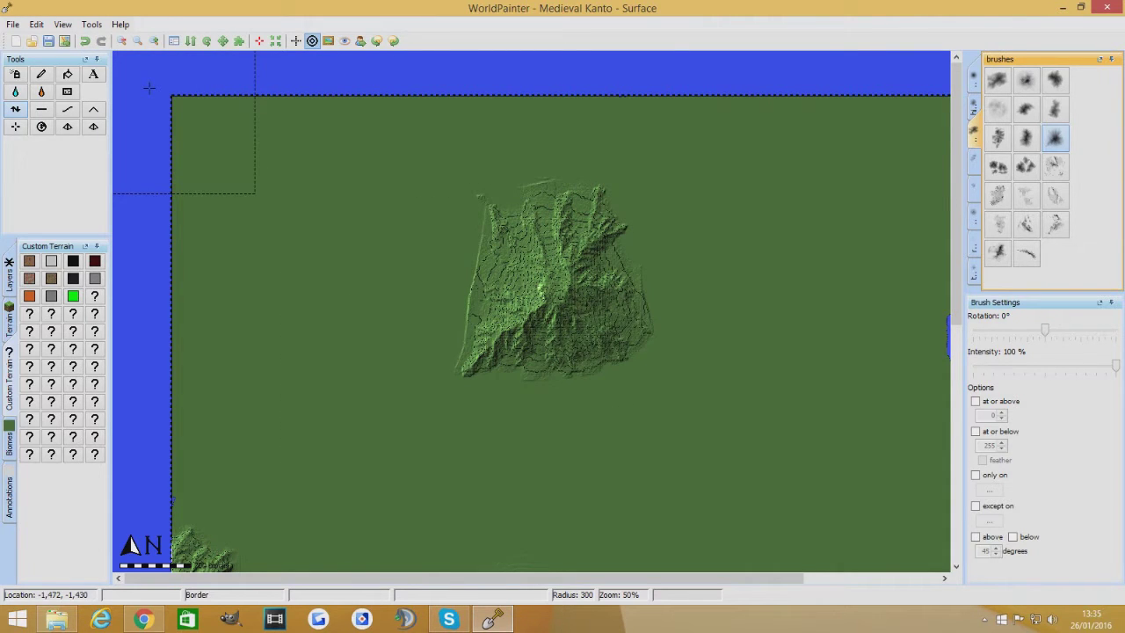
Step: Open a maximized 3D view and examine the new mountain's shape and slopes
key(ctrl+3)
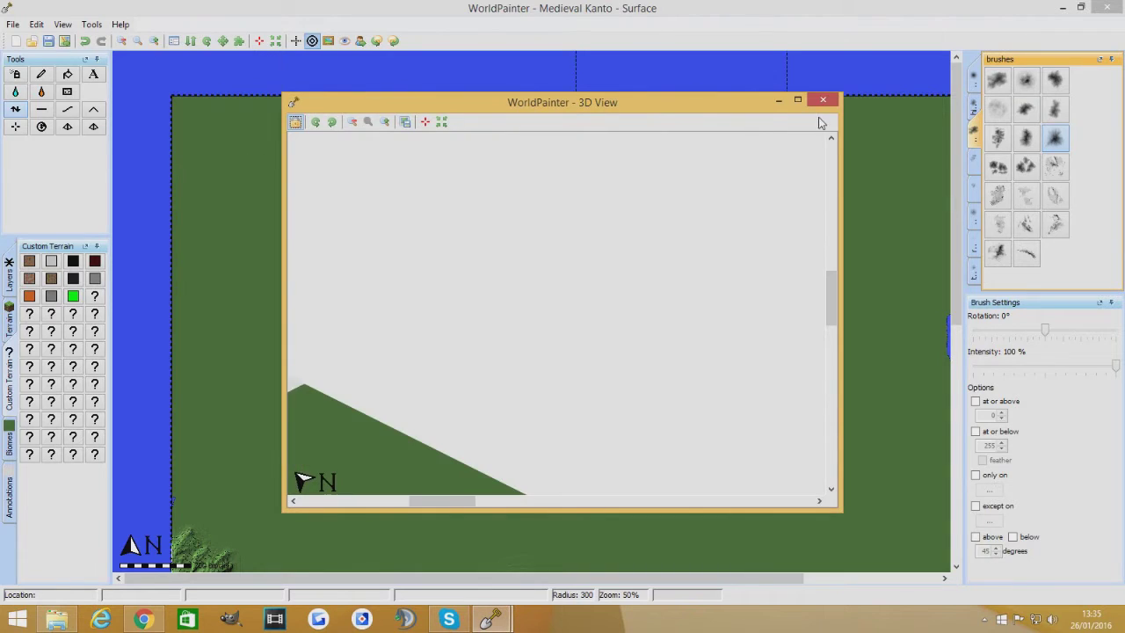
click(798, 99)
drag(287, 183, 626, 472)
drag(670, 512, 370, 296)
drag(242, 264, 632, 296)
drag(451, 226, 521, 323)
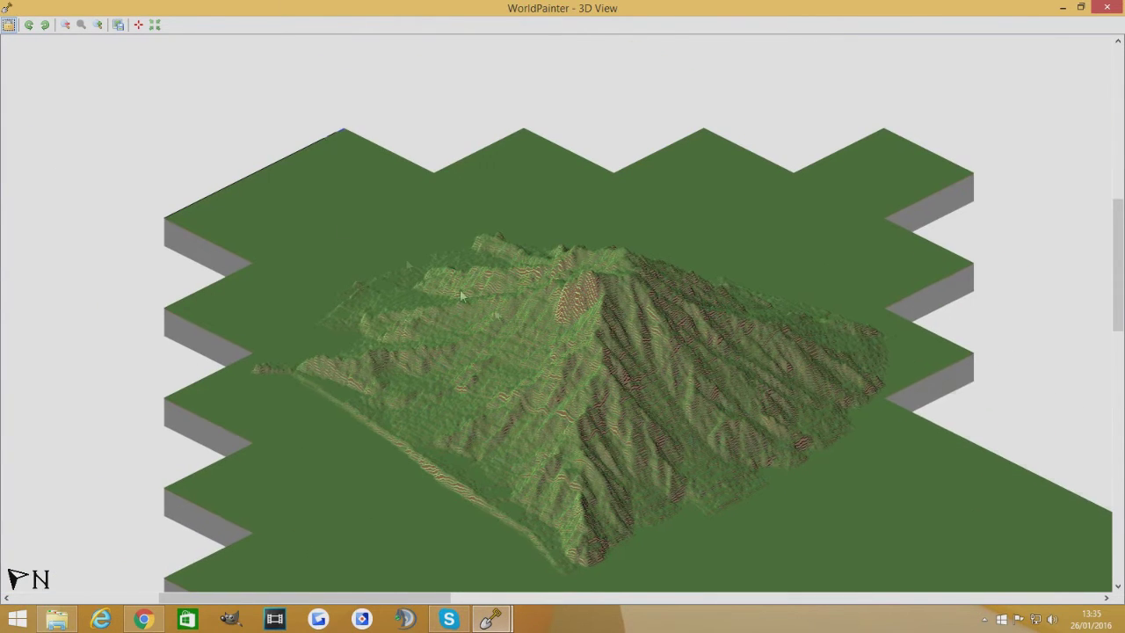
Step: Rotate the 3D view to examine the mountain from another side and against the surrounding land, and close the view
click(45, 25)
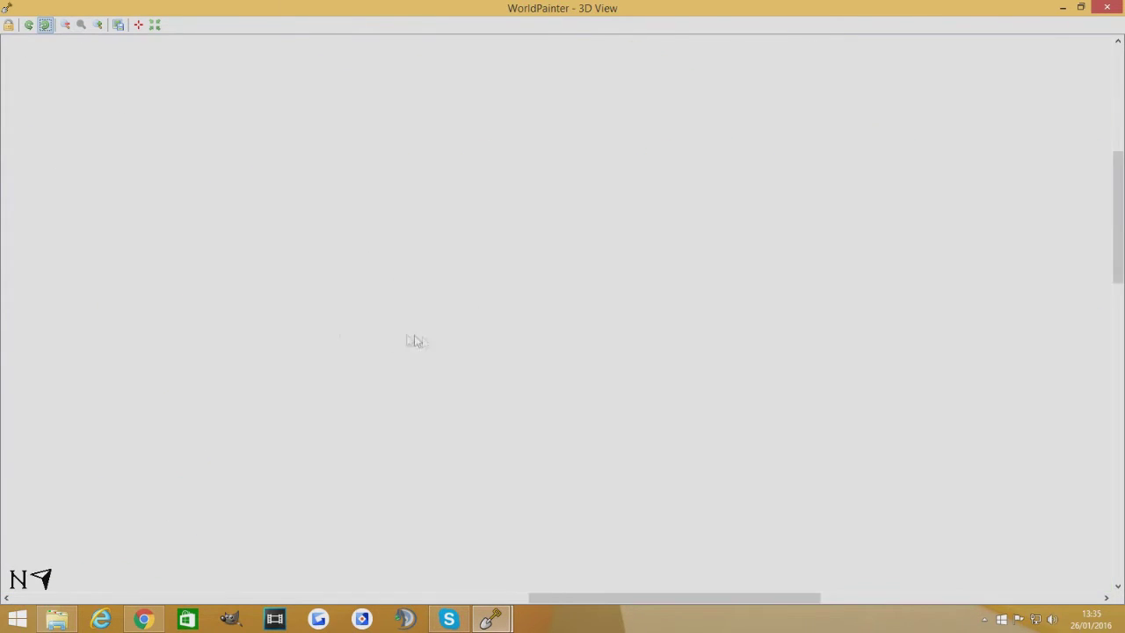
drag(360, 341, 528, 533)
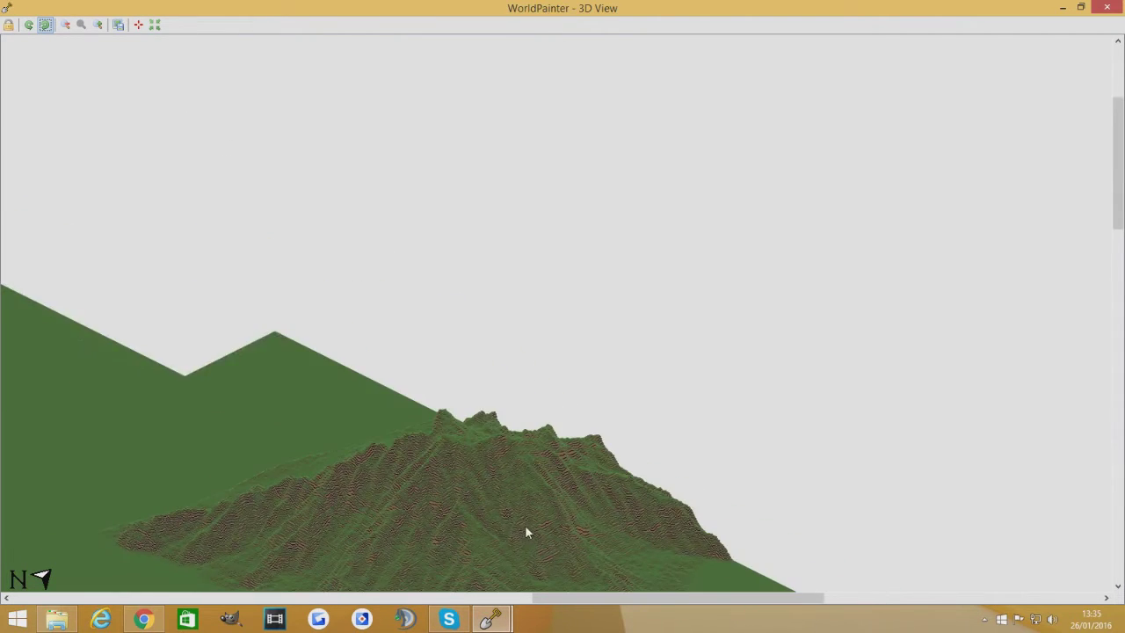
drag(510, 483, 485, 421)
scroll(485, 421, up, 1)
drag(379, 477, 356, 336)
scroll(311, 397, up, 1)
drag(268, 417, 514, 296)
scroll(514, 296, down, 1)
drag(453, 381, 405, 280)
scroll(404, 279, down, 1)
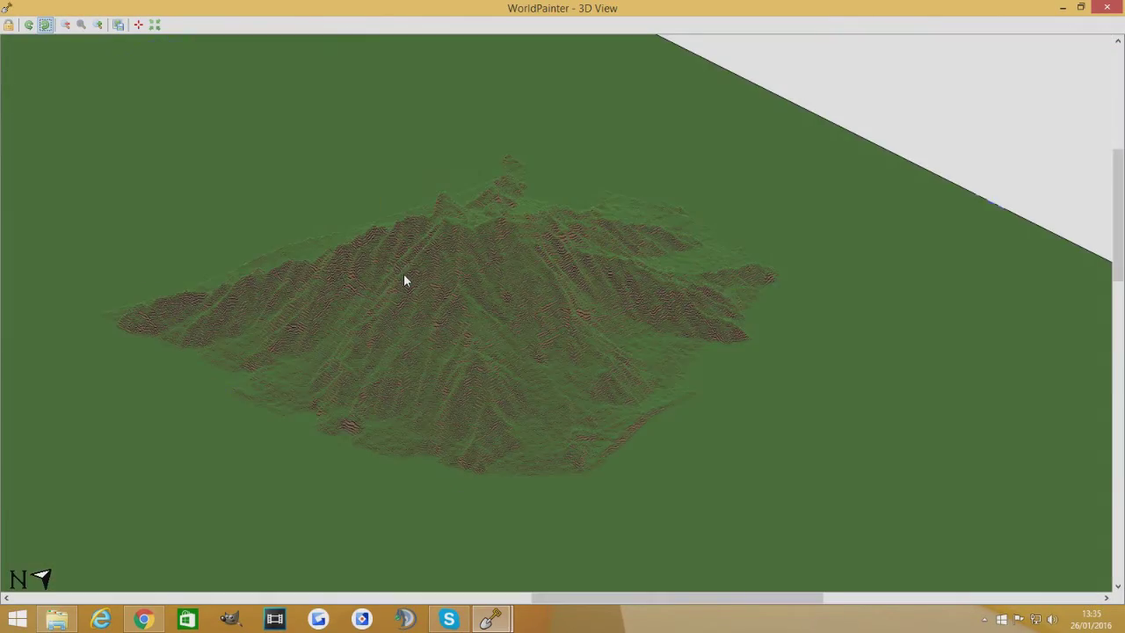
scroll(403, 273, up, 2)
drag(396, 264, 572, 352)
scroll(570, 351, up, 1)
scroll(569, 352, down, 3)
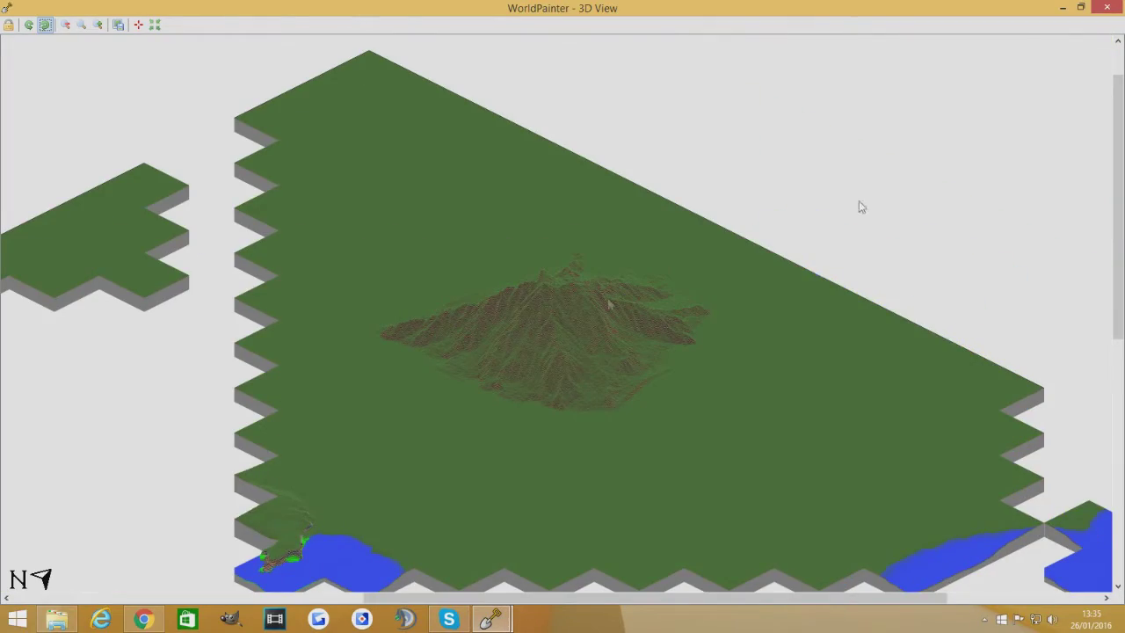
click(1106, 7)
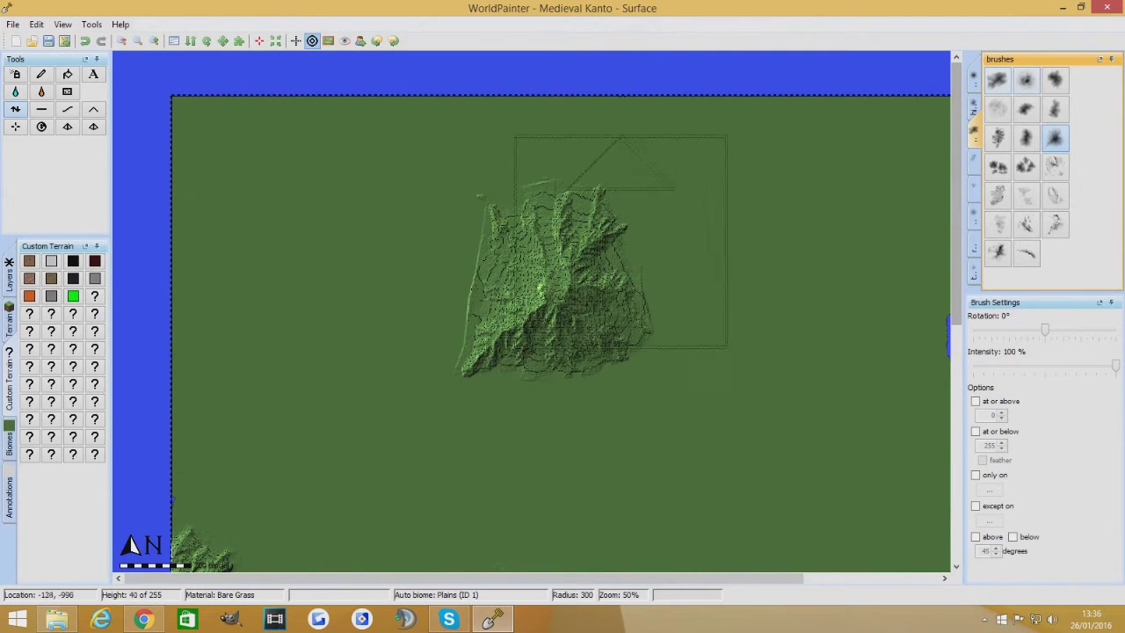
Step: Undo the large mountain and raise a smaller one in the northern grassland with the same brush at a radius of 158
key(ctrl+z)
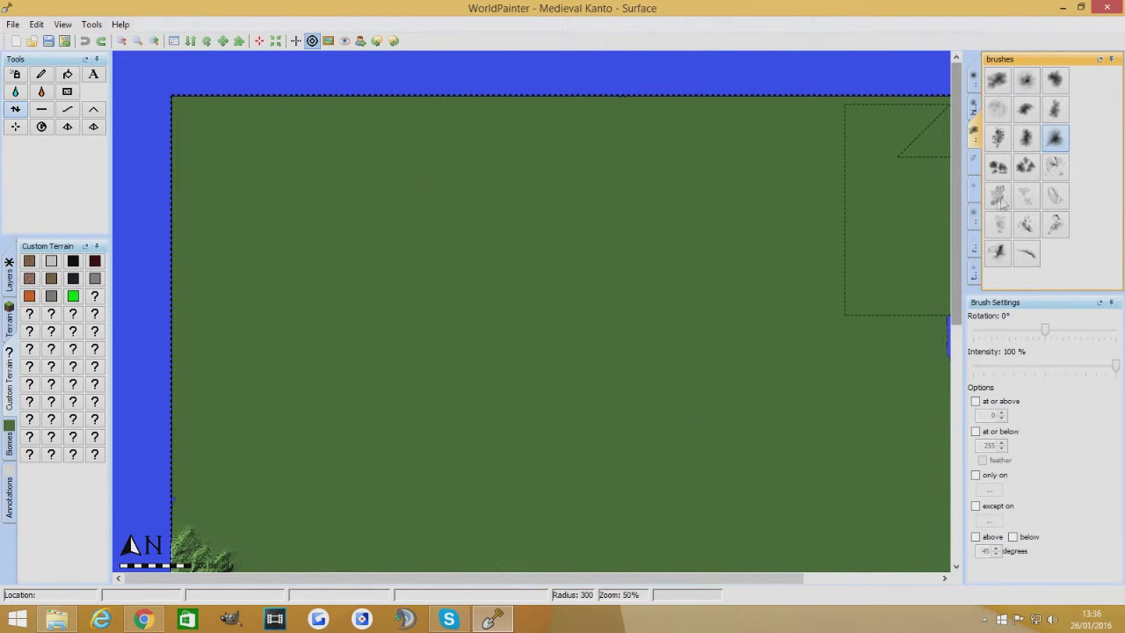
scroll(378, 263, down, 5)
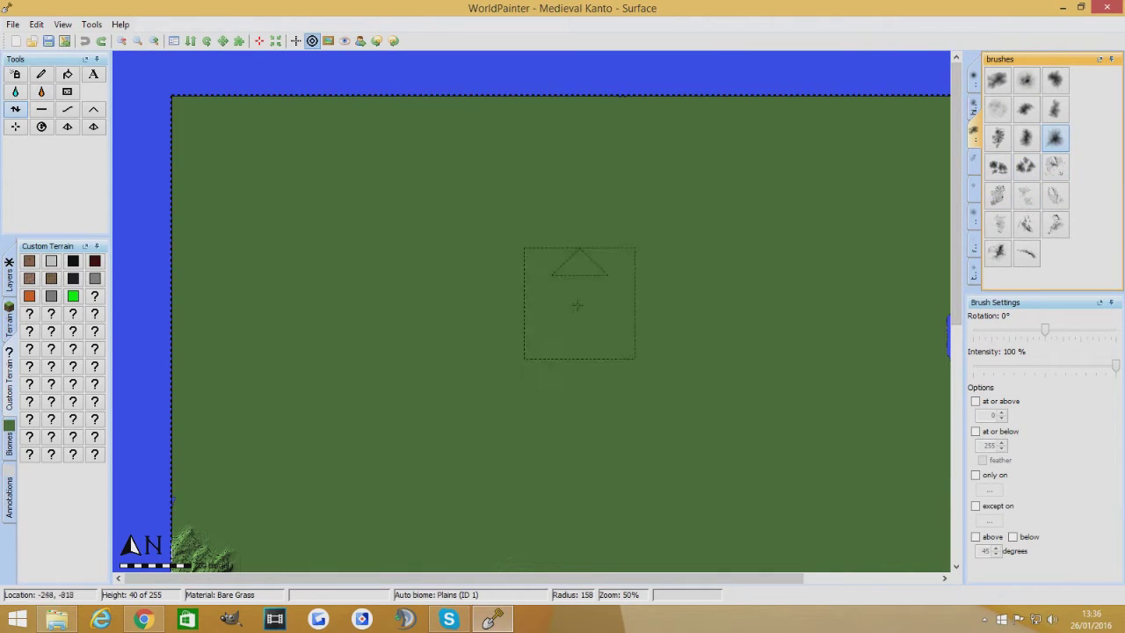
ctrl+scroll(704, 324, down, 1)
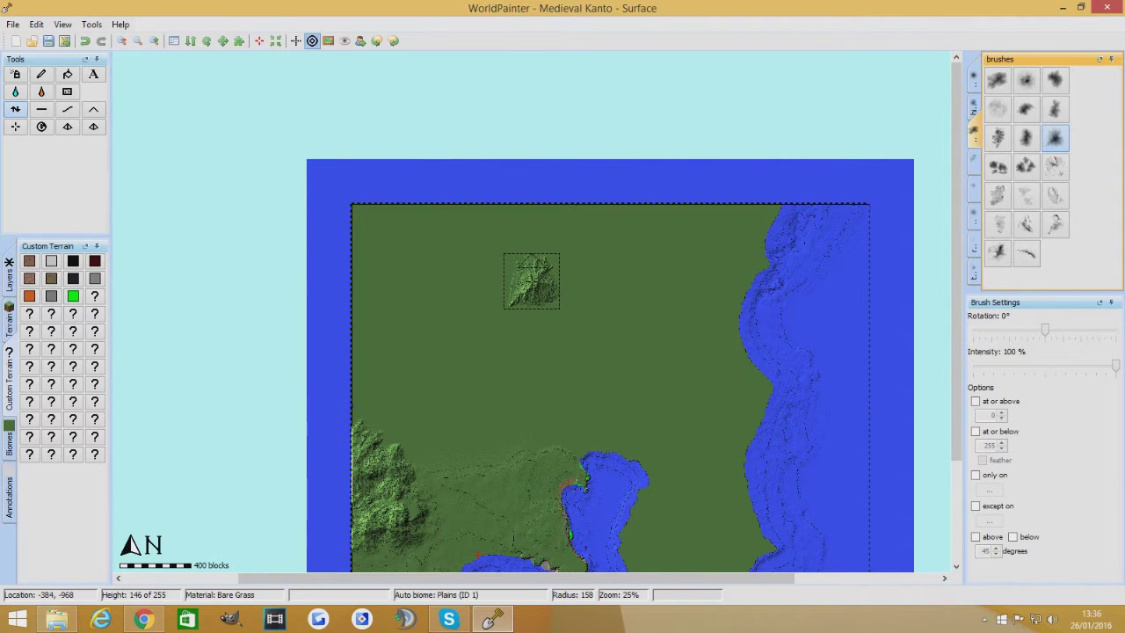
Step: Open a maximized 3D view and examine the smaller mountain's steepness and ridges
key(ctrl+3)
click(799, 103)
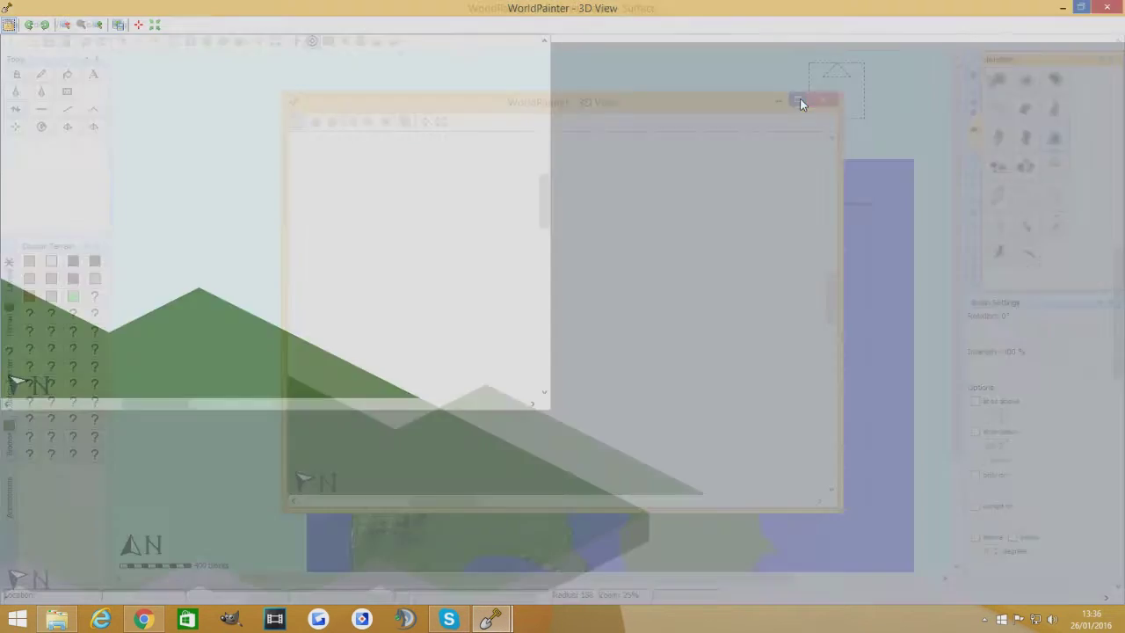
drag(311, 219, 414, 329)
scroll(271, 245, up, 1)
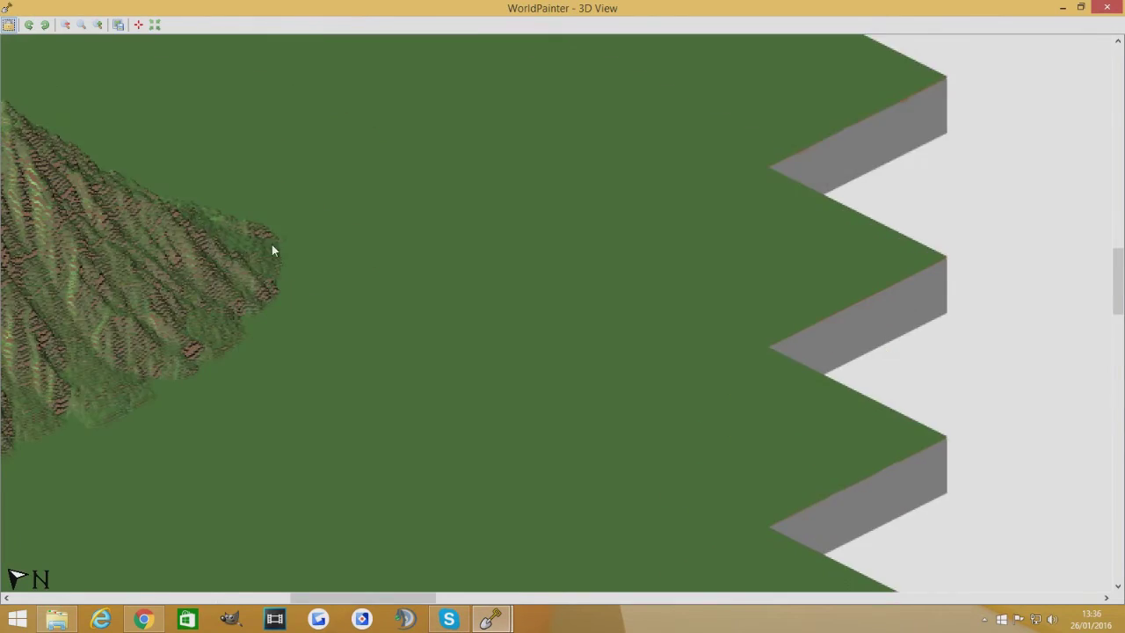
drag(197, 259, 659, 304)
scroll(437, 197, up, 1)
scroll(437, 197, down, 1)
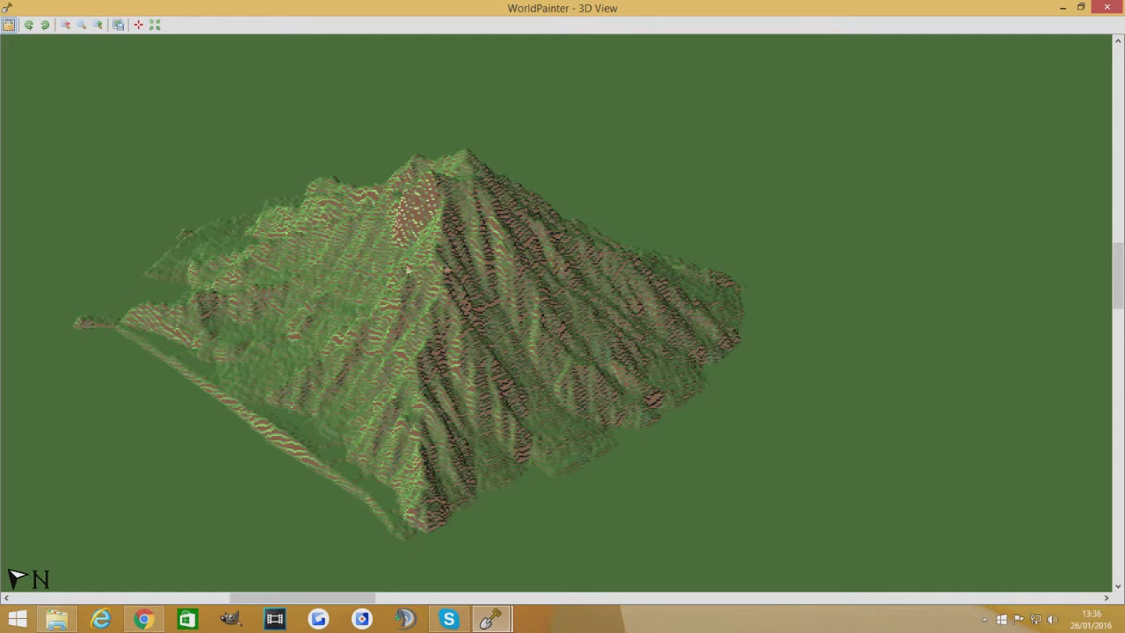
Step: Close the 3D view and prepare the first hillMound brush at a radius of 81 and 50% intensity for the mountain's base
click(1105, 7)
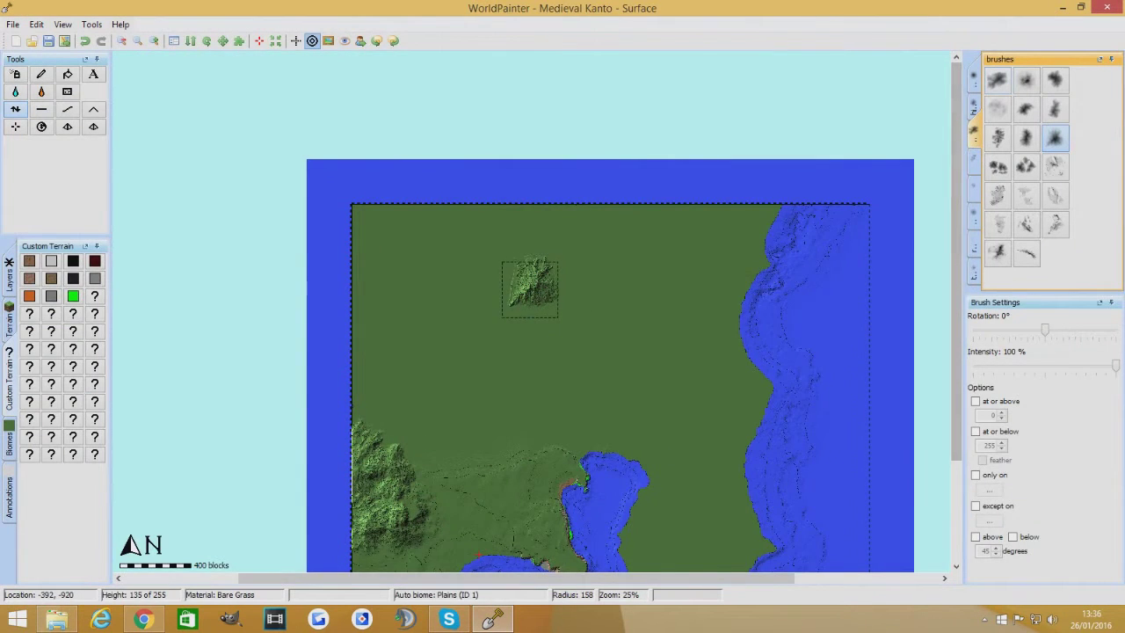
scroll(526, 254, up, 2)
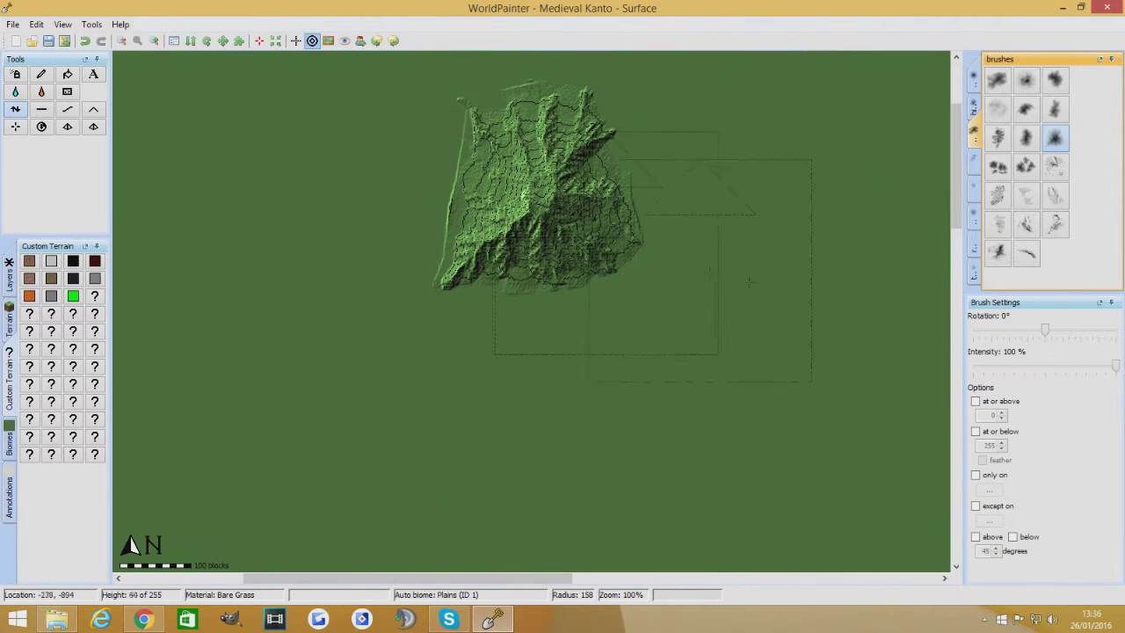
drag(957, 207, 957, 188)
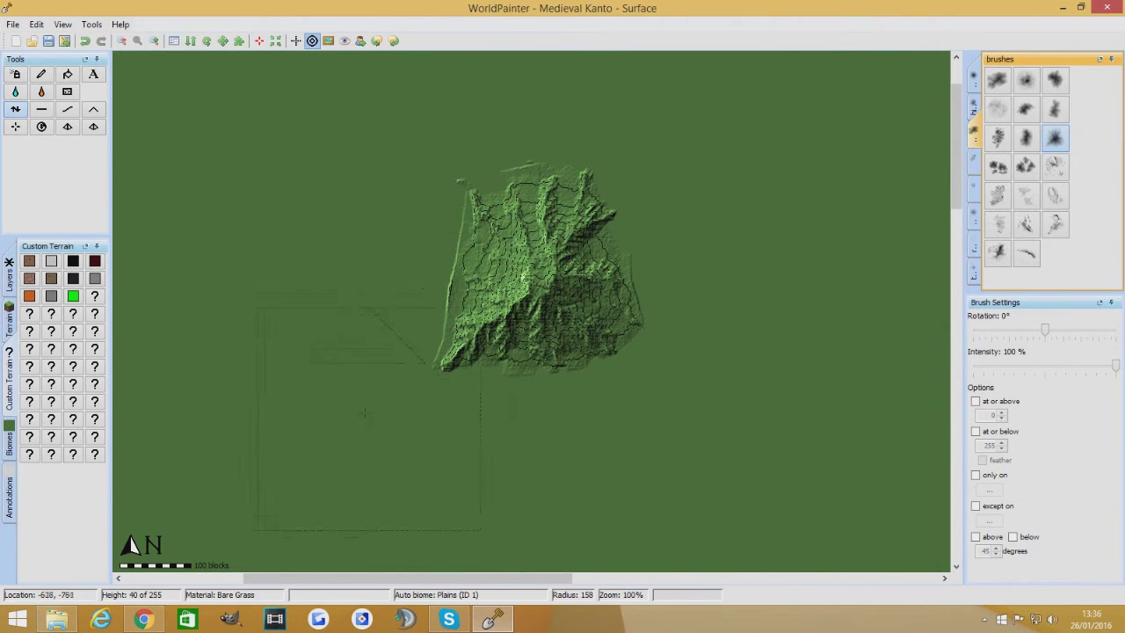
scroll(417, 281, down, 7)
drag(1121, 360, 1096, 373)
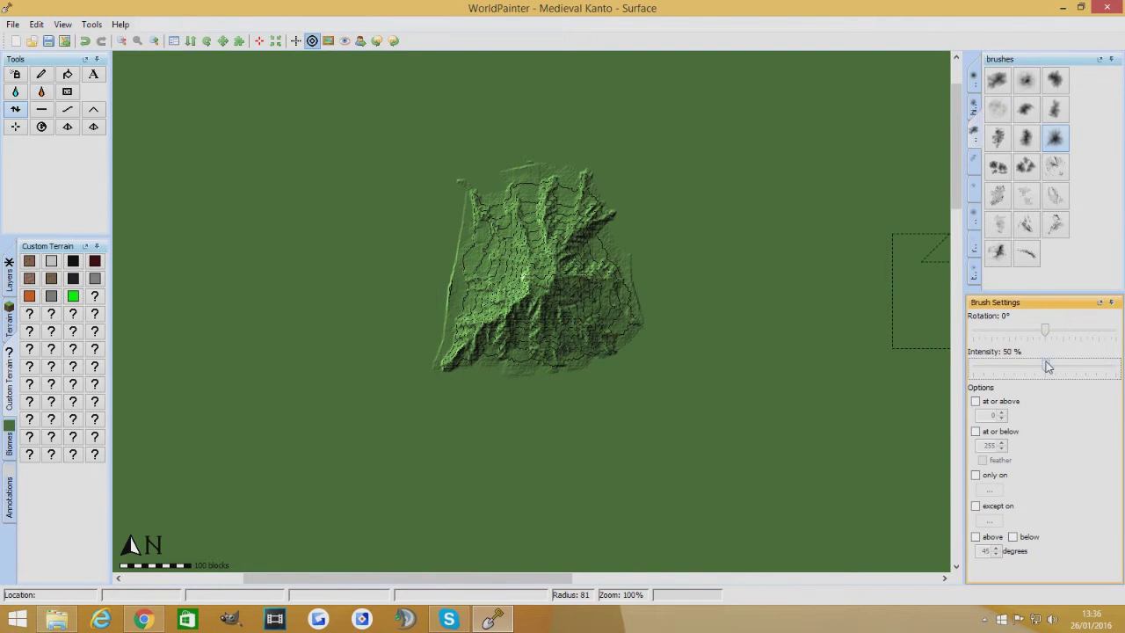
click(972, 105)
click(998, 81)
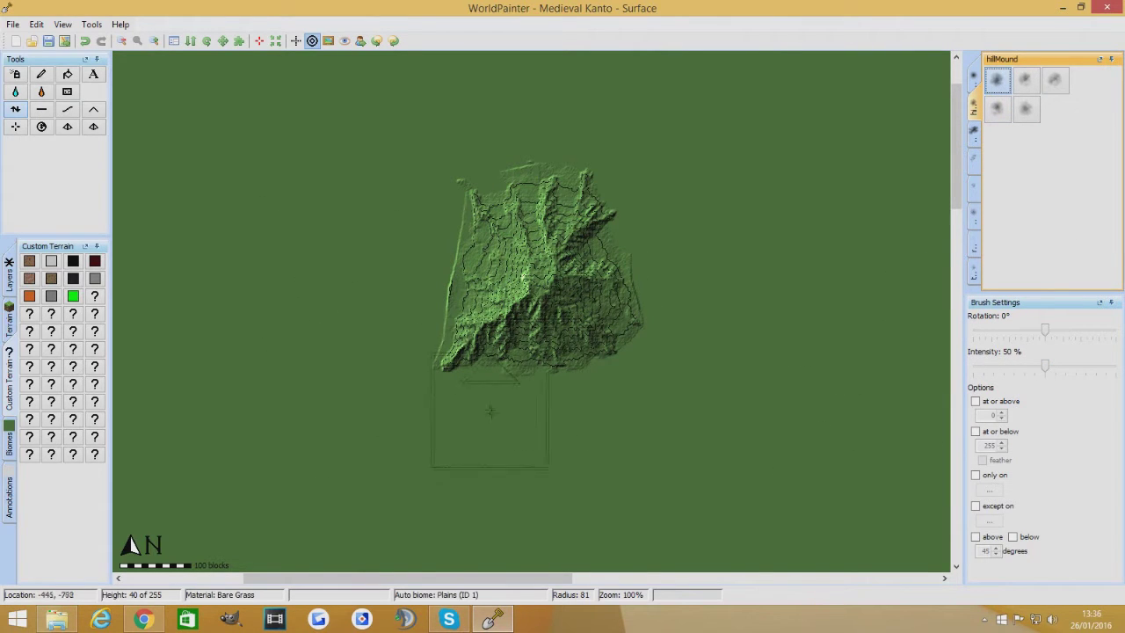
Step: Raise gentle foothills all around the mountain's base with the hillMound brush, varying the radius between about 62 and 116
mouse_move(488, 380)
mouse_down()
mouse_move(523, 348)
mouse_move(601, 365)
mouse_move(637, 329)
mouse_move(589, 197)
mouse_move(604, 247)
mouse_move(610, 239)
mouse_move(594, 250)
mouse_up()
scroll(603, 360, down, 4)
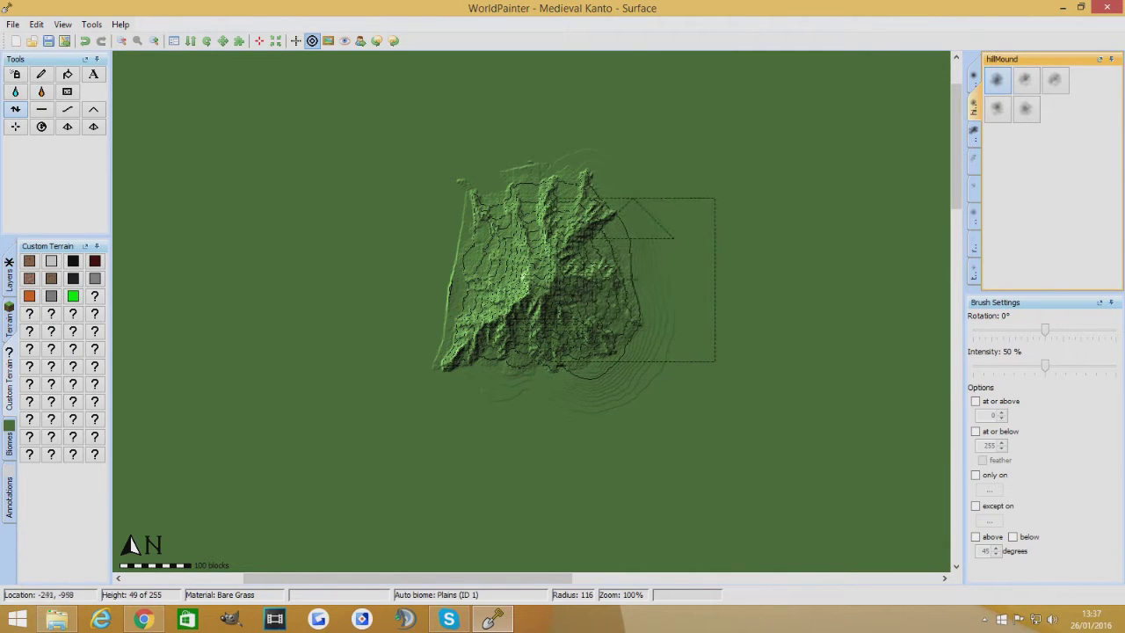
mouse_move(647, 327)
mouse_down()
mouse_move(631, 376)
mouse_move(603, 402)
mouse_move(486, 402)
mouse_move(538, 396)
mouse_move(446, 382)
mouse_move(421, 332)
mouse_move(462, 207)
mouse_move(511, 167)
mouse_move(581, 176)
mouse_move(646, 230)
mouse_move(596, 172)
mouse_move(618, 209)
mouse_move(596, 159)
mouse_move(650, 316)
mouse_move(600, 198)
mouse_move(515, 168)
mouse_up()
mouse_move(492, 257)
mouse_down()
mouse_move(462, 256)
mouse_move(470, 231)
mouse_move(447, 272)
mouse_move(456, 301)
mouse_up()
scroll(447, 272, down, 4)
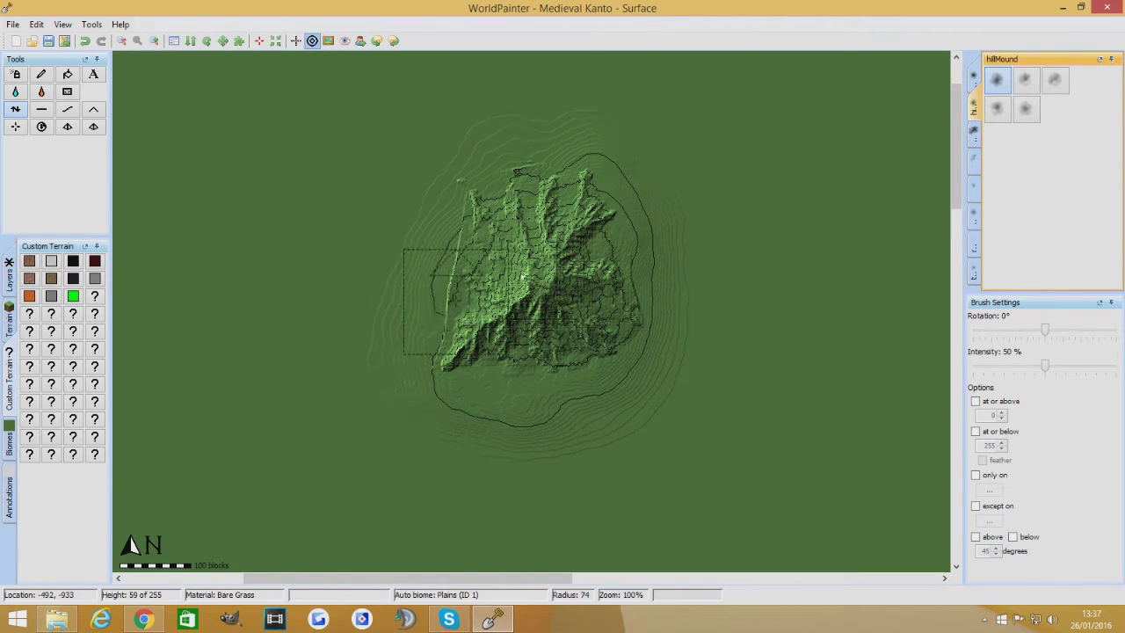
scroll(477, 302, up, 3)
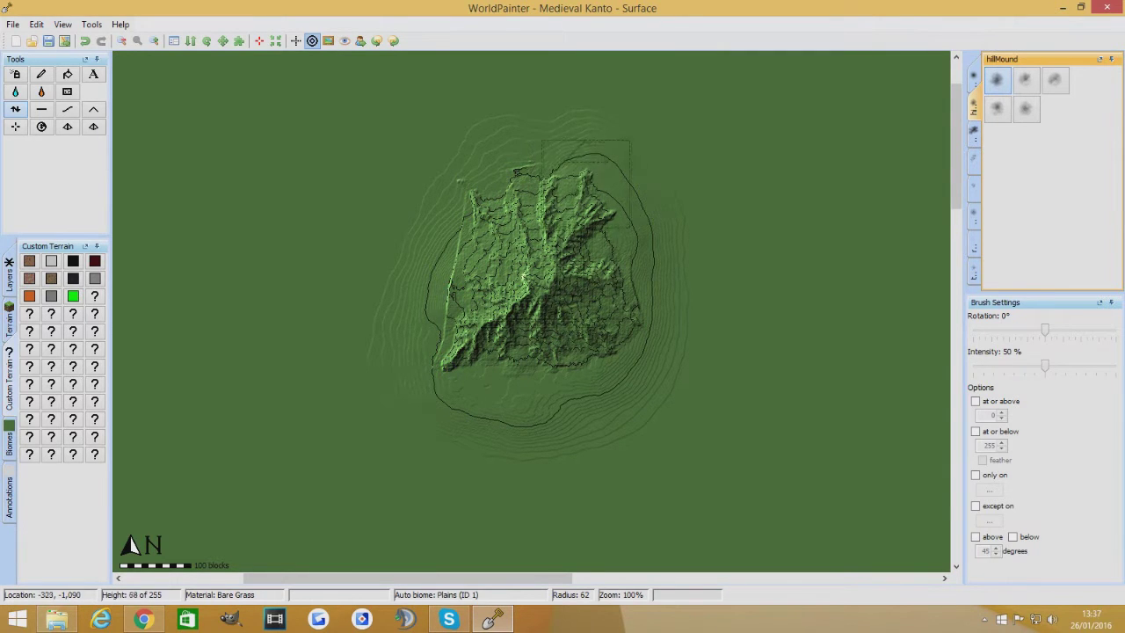
scroll(589, 183, down, 4)
Step: Raise the mountain's southern lower slope up close with the same hillMound brush, from a radius of 25 up to 106
ctrl+scroll(501, 200, up, 1)
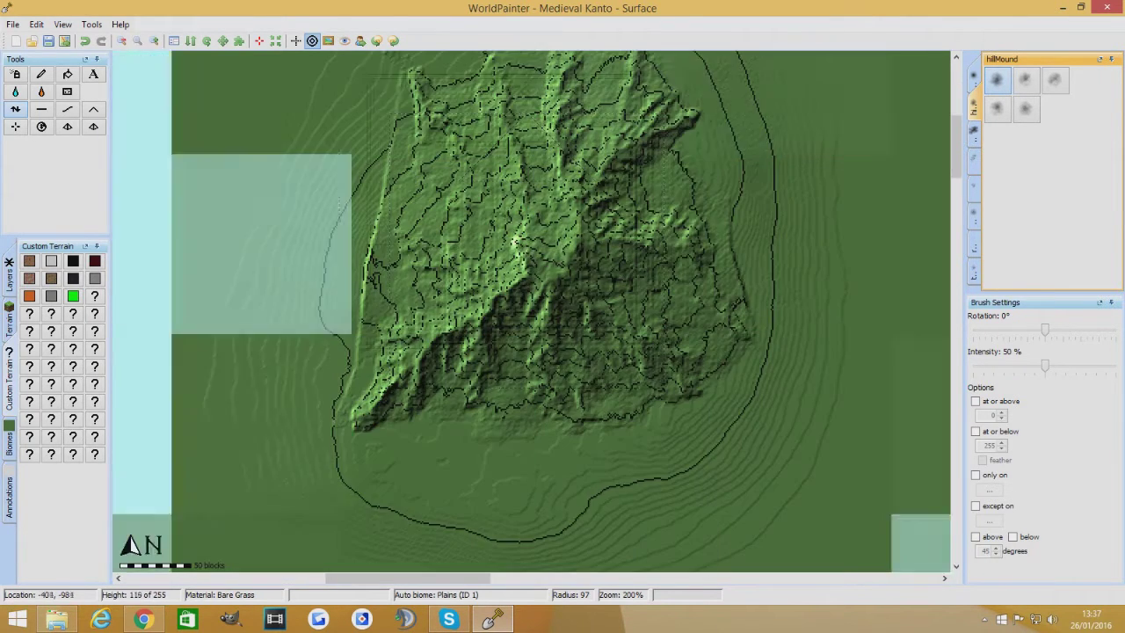
ctrl+scroll(490, 200, up, 1)
scroll(485, 201, up, 3)
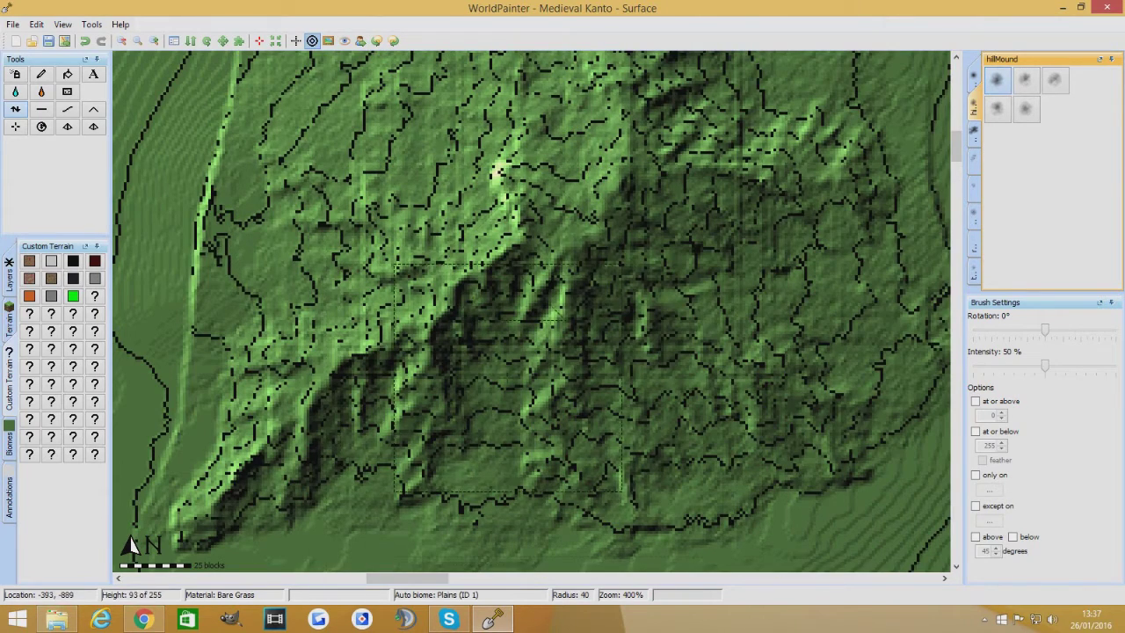
scroll(496, 386, down, 5)
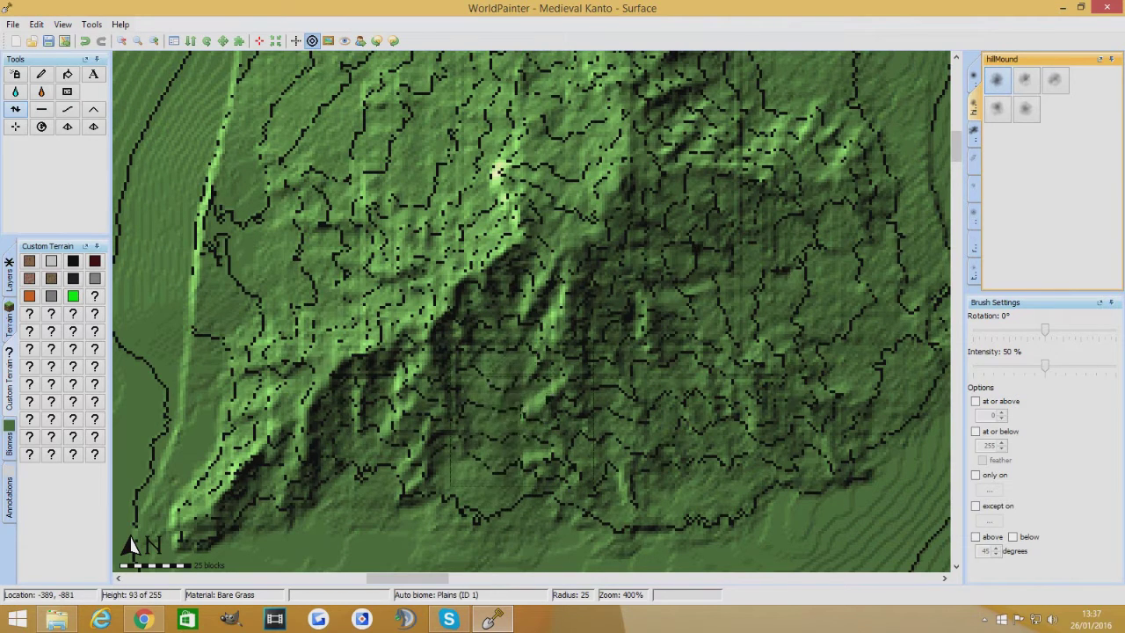
scroll(518, 439, up, 9)
scroll(553, 479, up, 7)
mouse_move(542, 472)
mouse_down()
mouse_move(587, 499)
mouse_move(685, 518)
mouse_move(426, 515)
mouse_up()
Step: Open a maximized 3D view, examine how the foothills meet the mountain's slopes, and return to the map
key(ctrl+3)
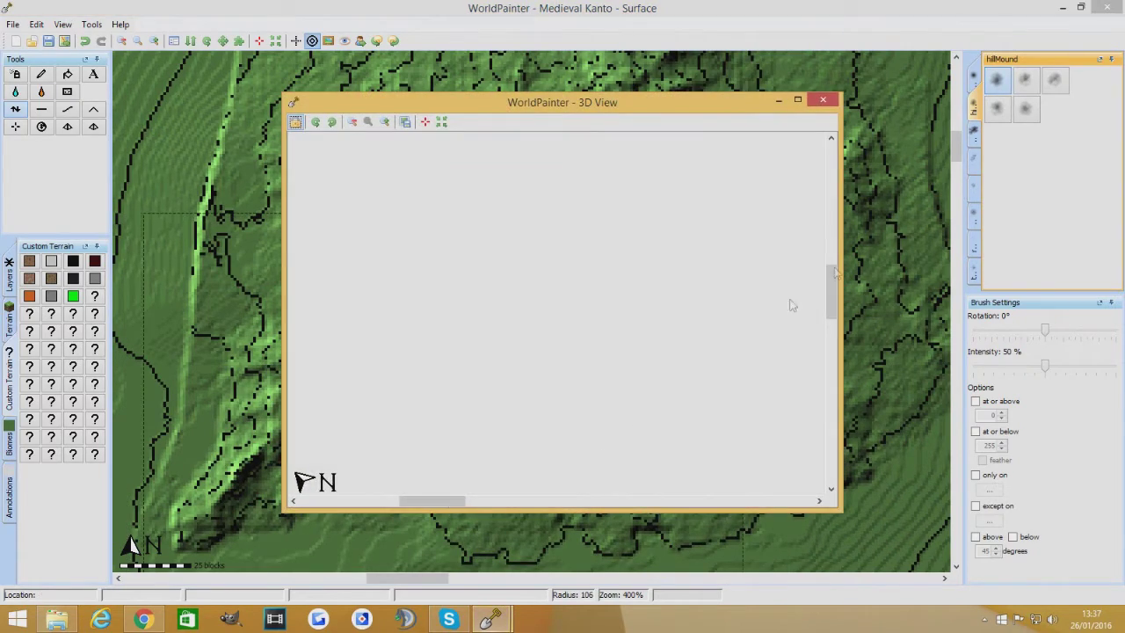
click(798, 102)
drag(240, 213, 466, 394)
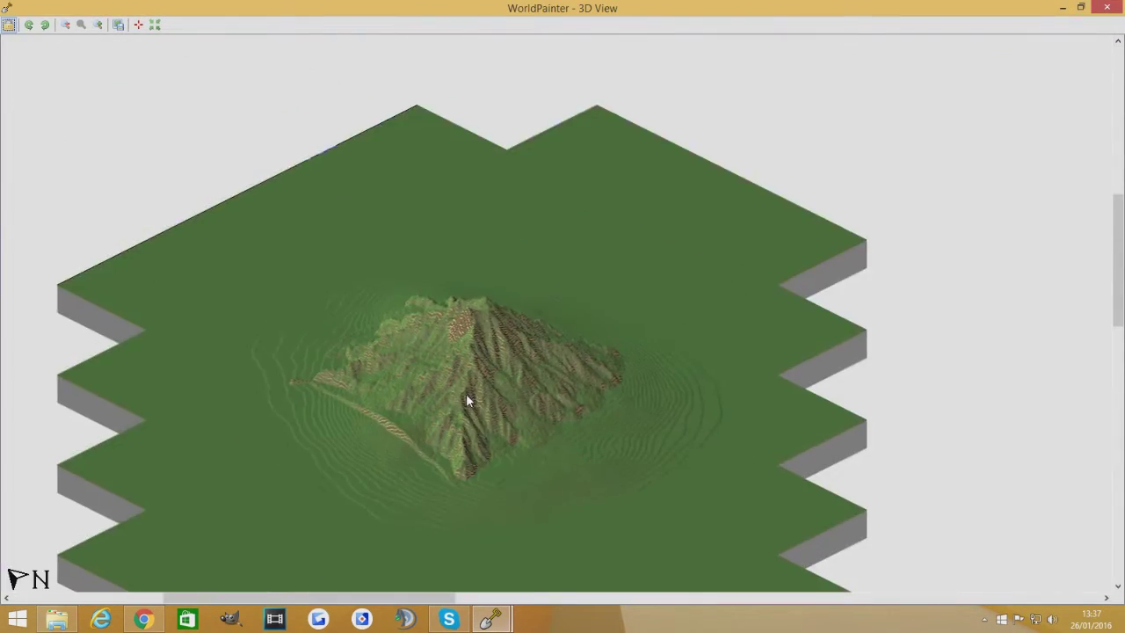
scroll(466, 393, up, 1)
drag(384, 457, 436, 290)
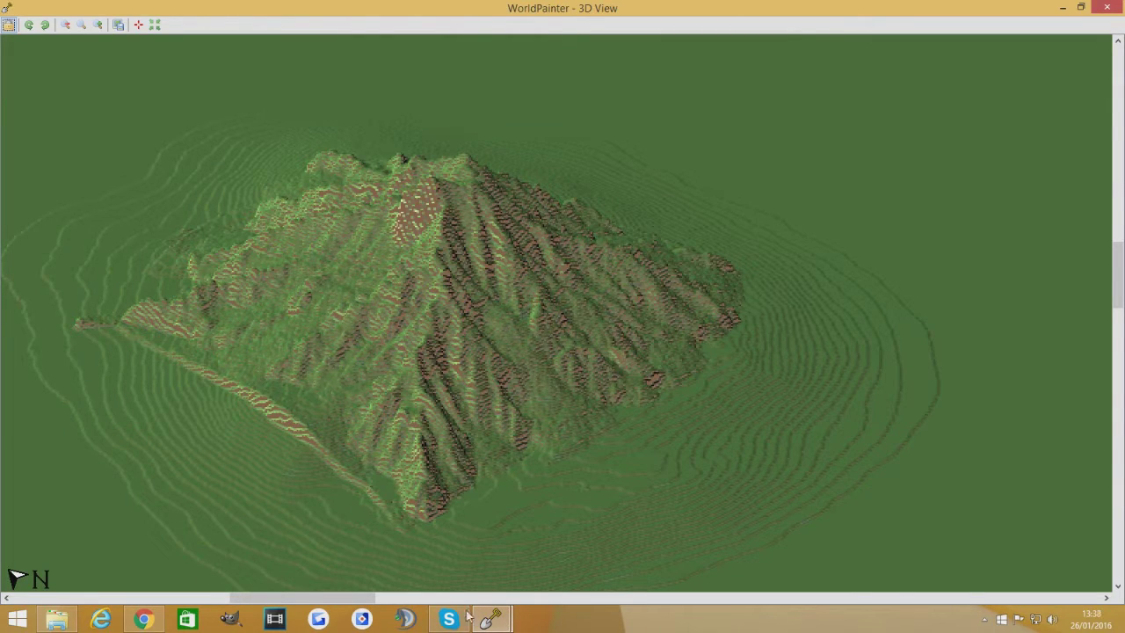
mouse_move(489, 619)
click(440, 535)
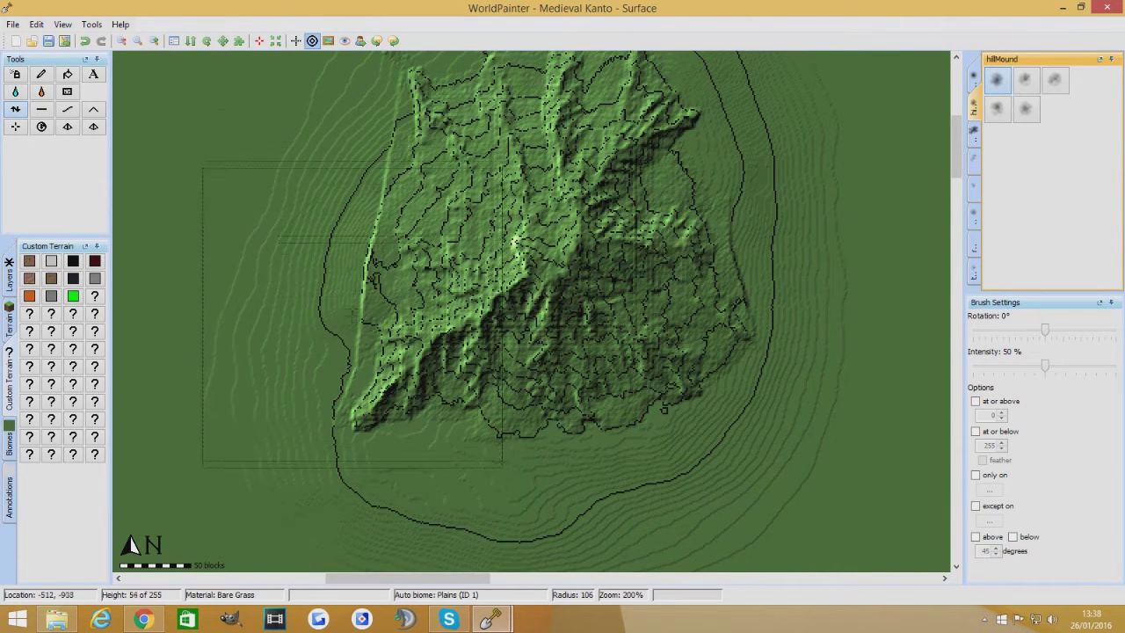
Step: Smooth the mountain's sharp western edge and southwestern tip with the fifth hillMound brush at 100% intensity and radius 33, then reselect the Height tool
click(67, 108)
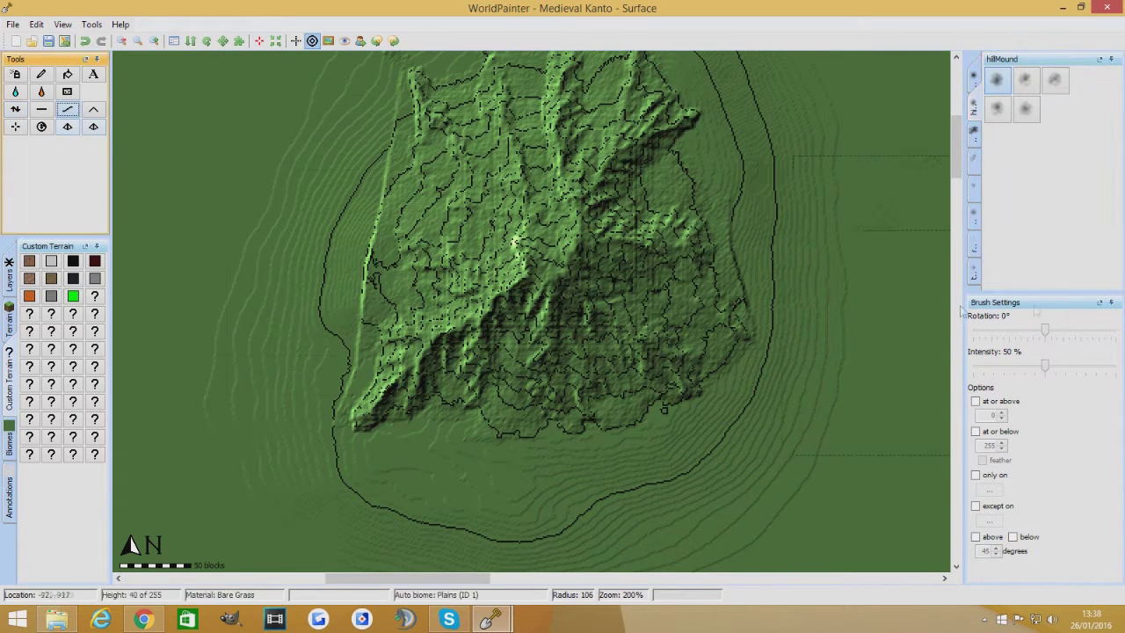
scroll(355, 340, up, 6)
click(1025, 107)
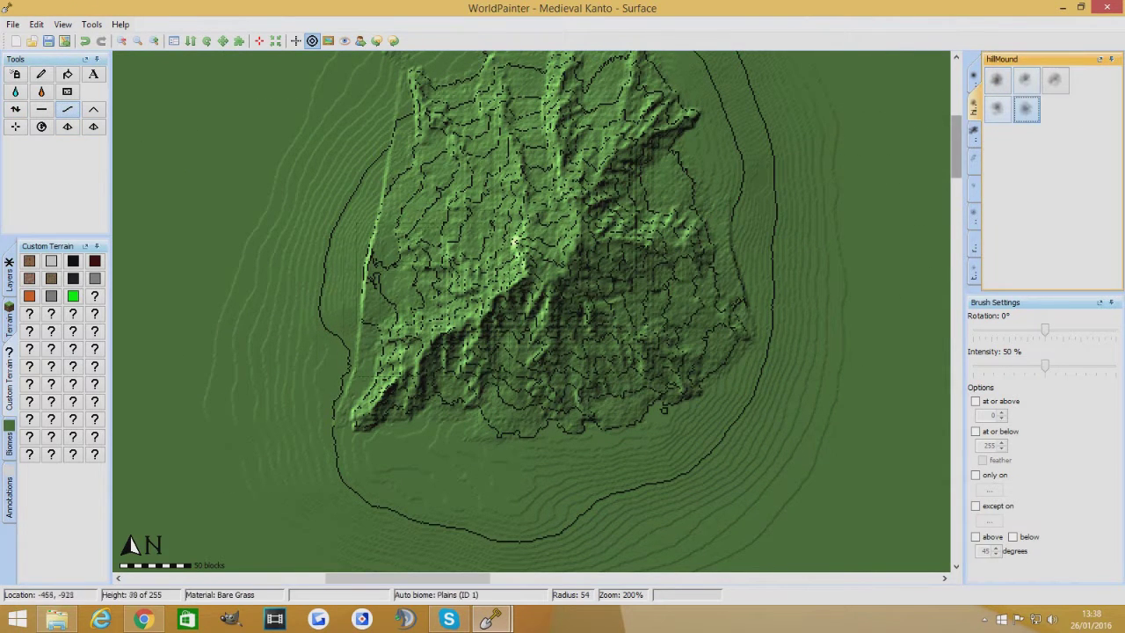
scroll(347, 311, down, 5)
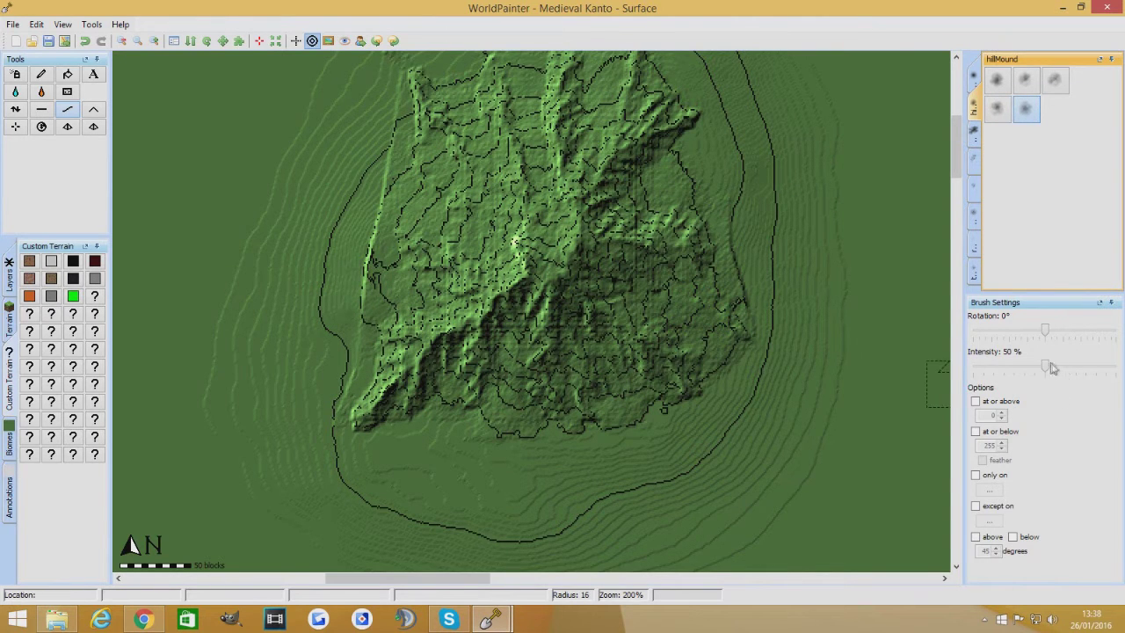
drag(1045, 366, 1118, 367)
scroll(361, 287, up, 7)
mouse_move(361, 288)
mouse_down()
mouse_move(391, 105)
mouse_move(387, 206)
mouse_move(337, 264)
mouse_move(360, 285)
mouse_up()
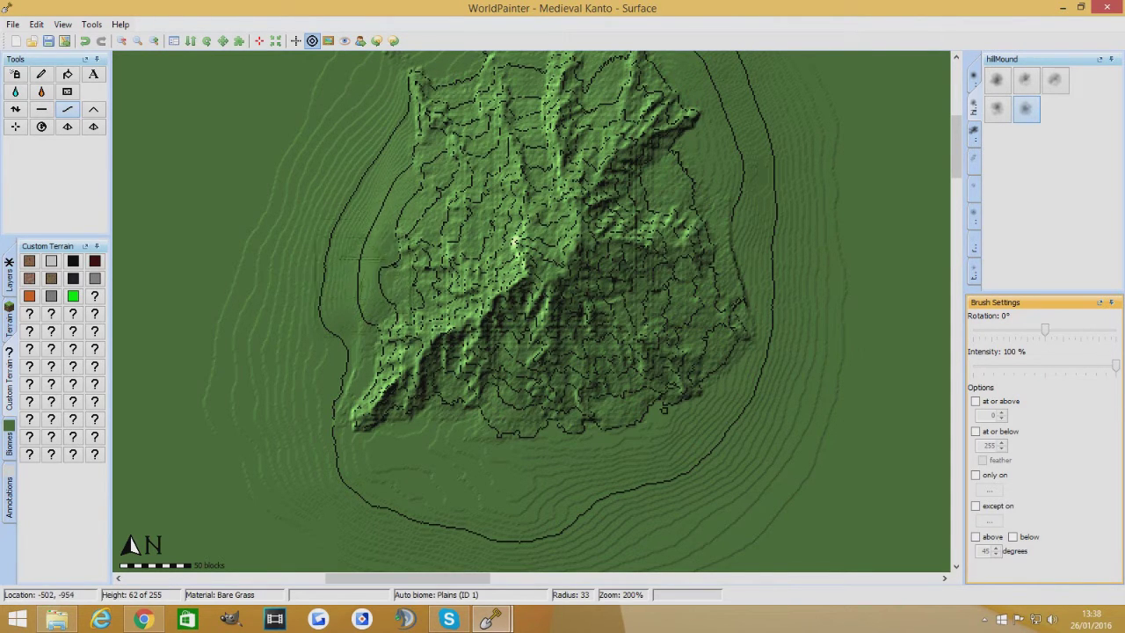
drag(355, 347, 337, 445)
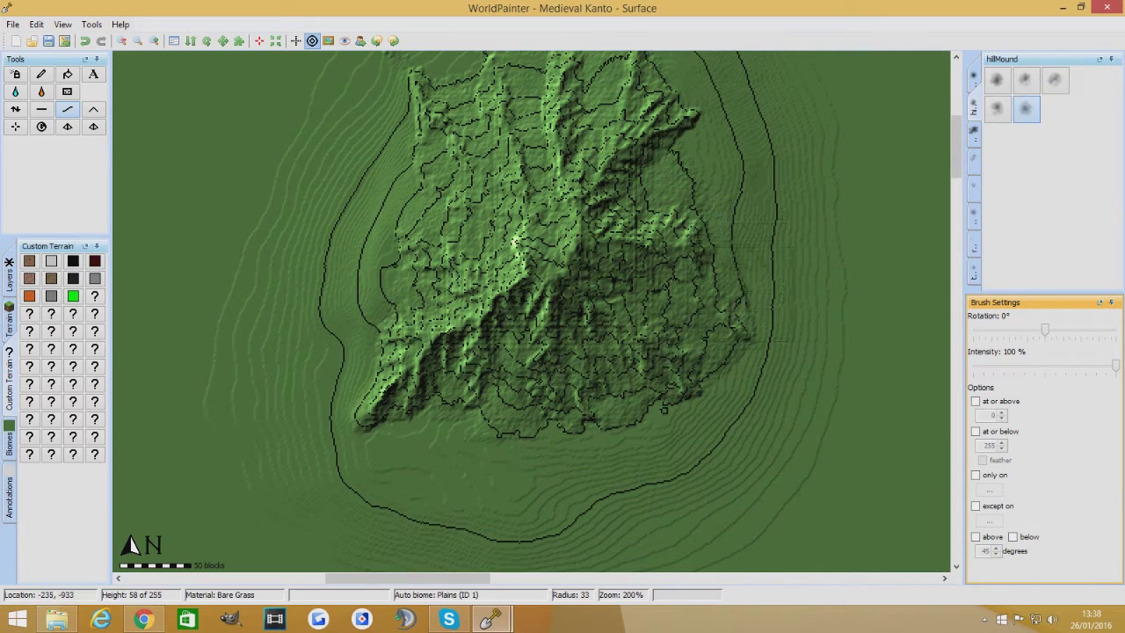
click(15, 109)
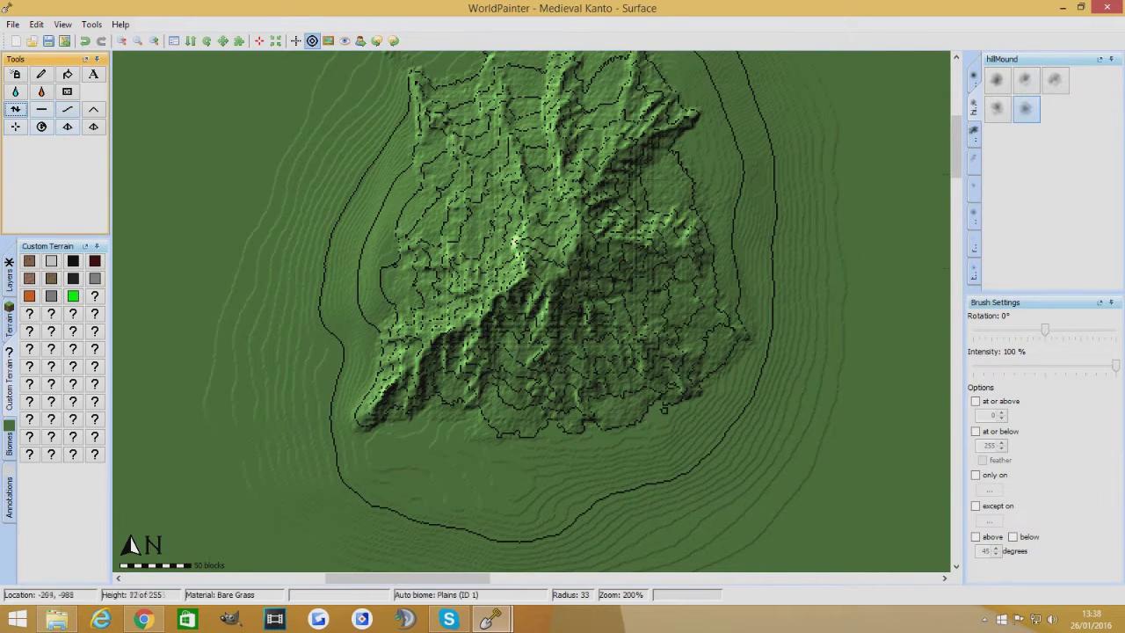
Step: Try roughening the mountain's western foot with the second noise brush at 100% intensity, and undo it
click(975, 132)
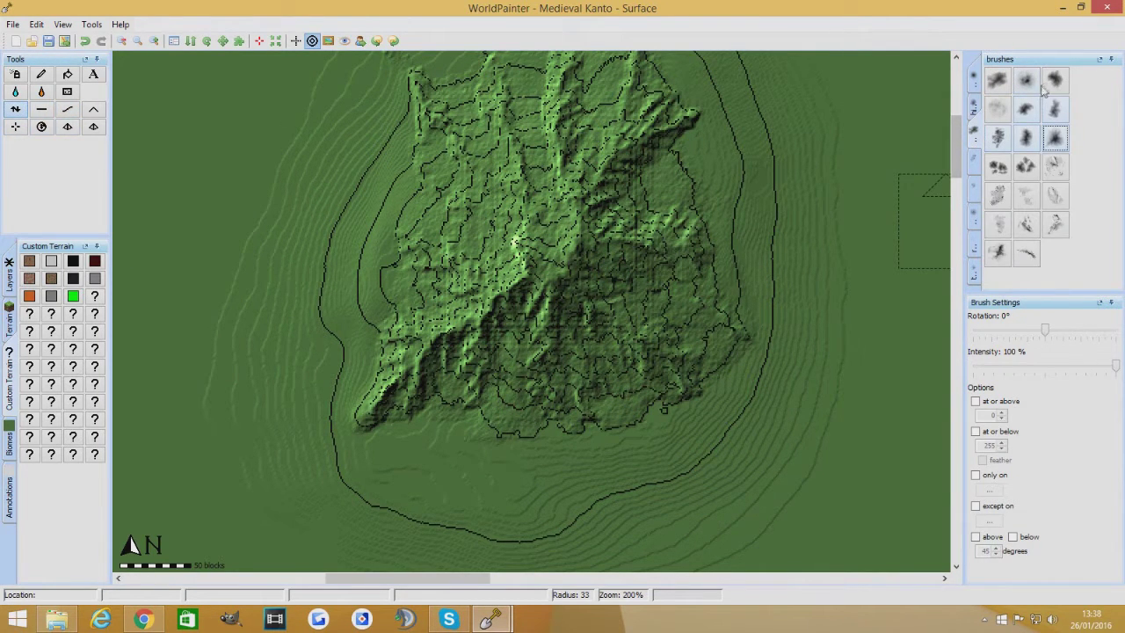
click(975, 216)
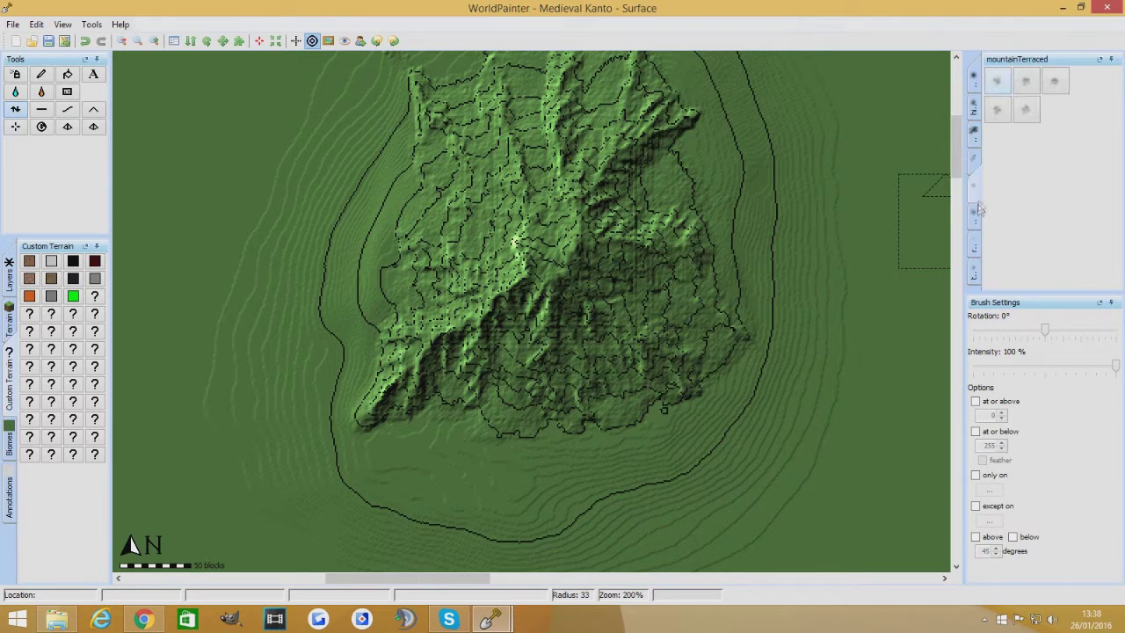
click(1038, 80)
scroll(313, 267, down, 13)
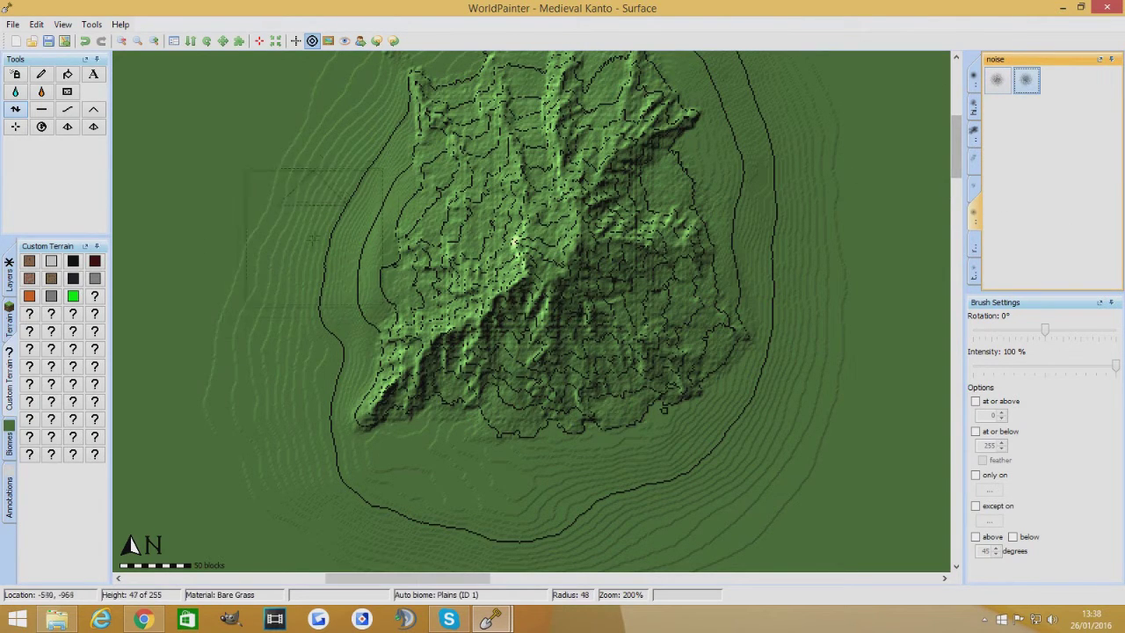
click(313, 267)
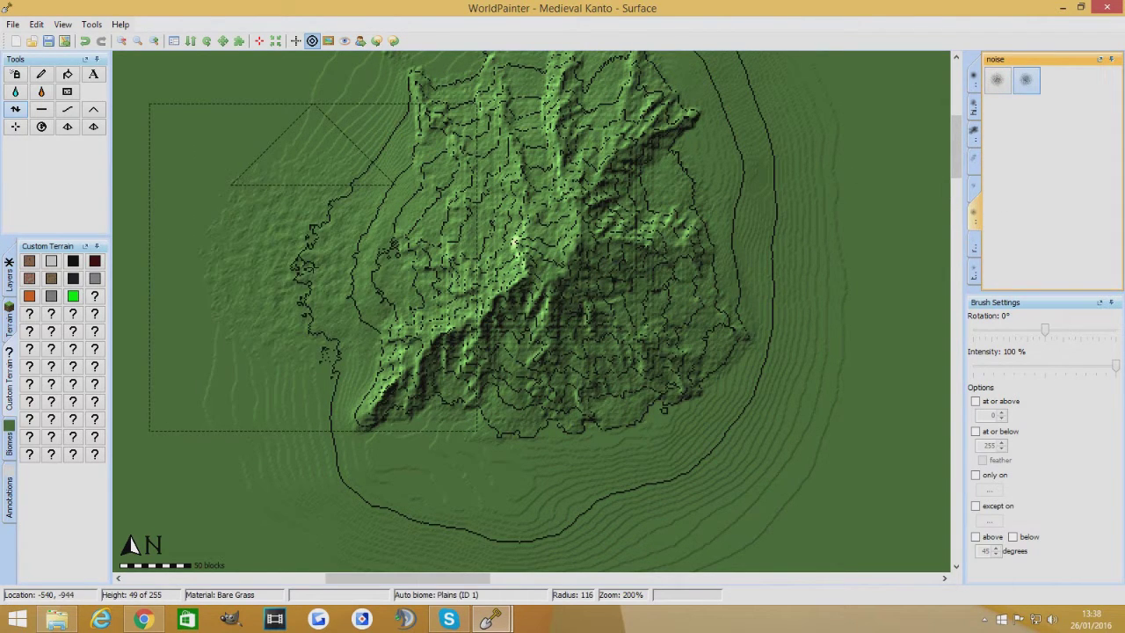
key(ctrl+z)
Step: Raise bumps on the mountain's western slope and a spur on its eastern side with two custom mountain brushes at radius 47
click(975, 142)
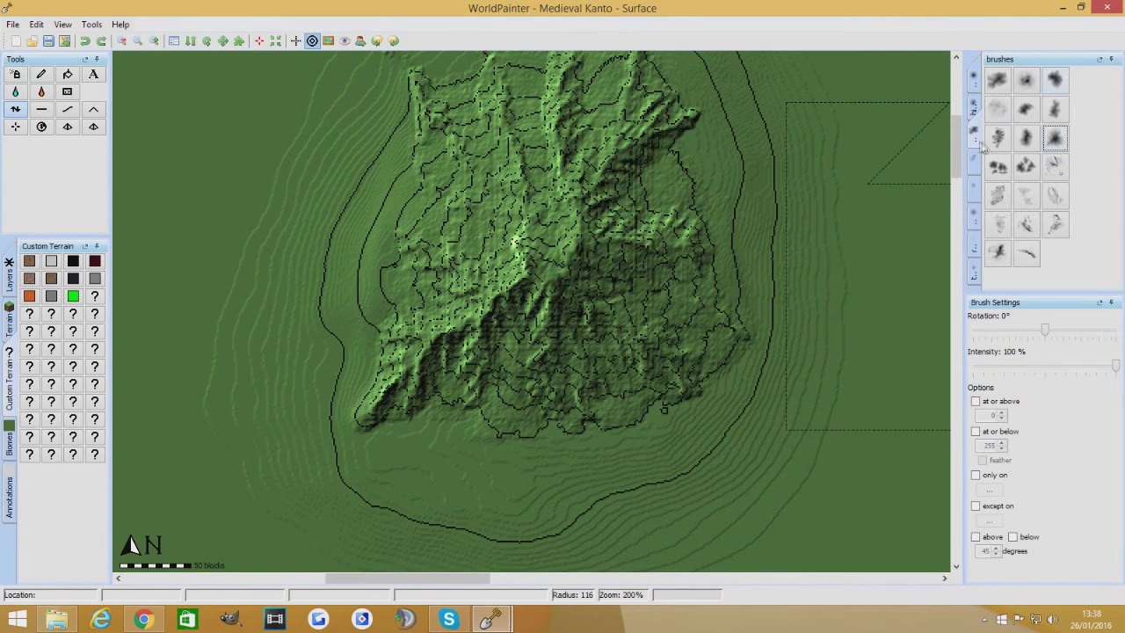
click(1026, 138)
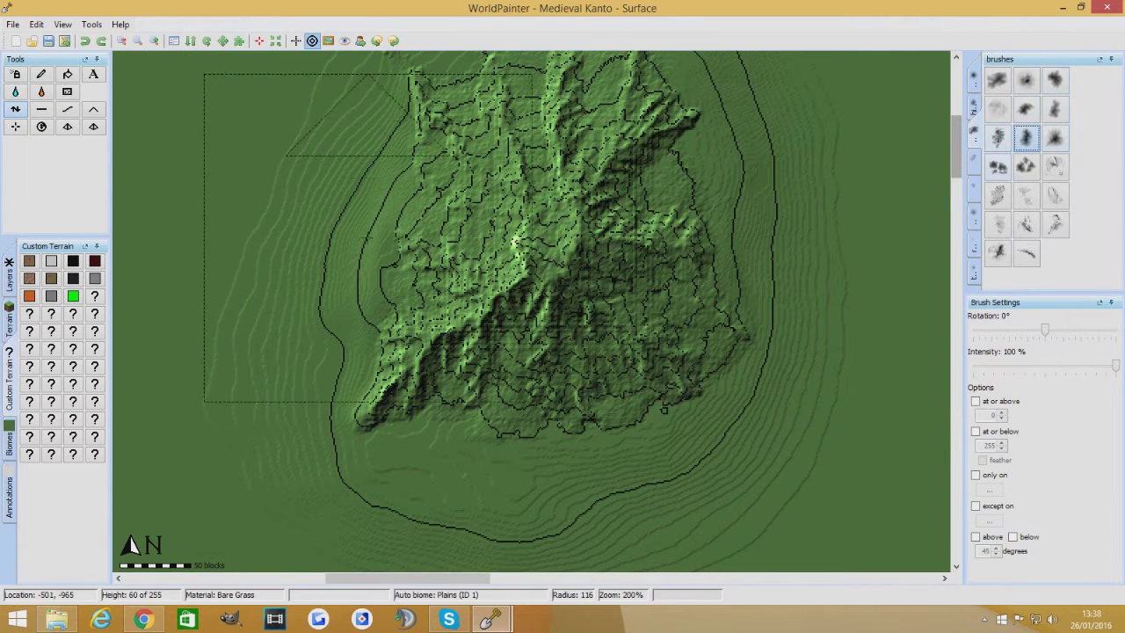
scroll(362, 241, down, 4)
click(364, 241)
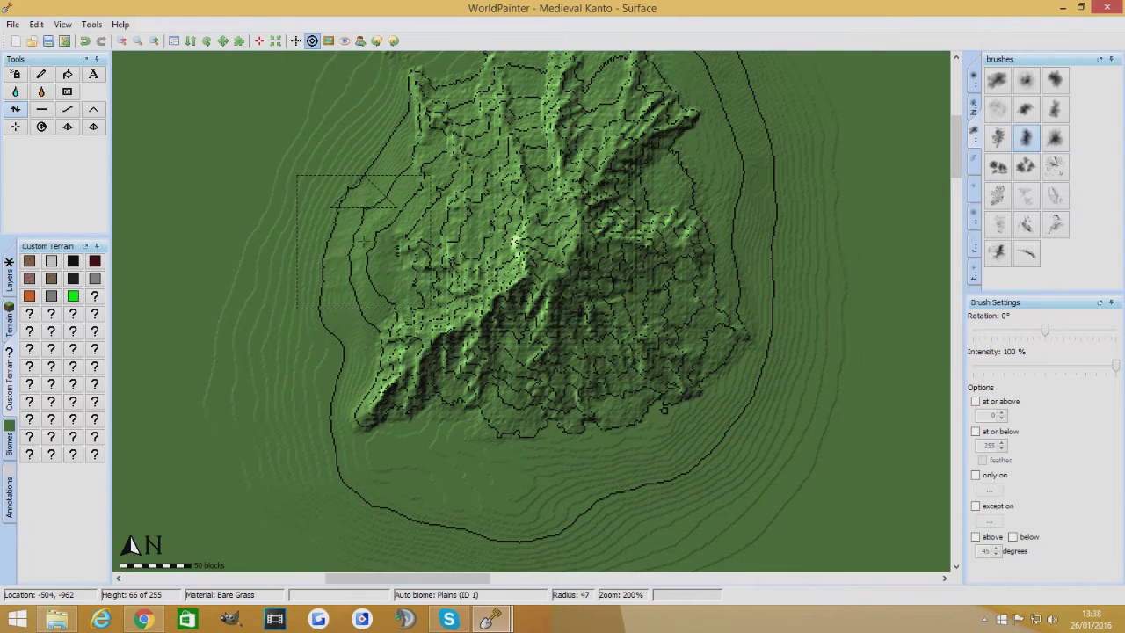
click(395, 162)
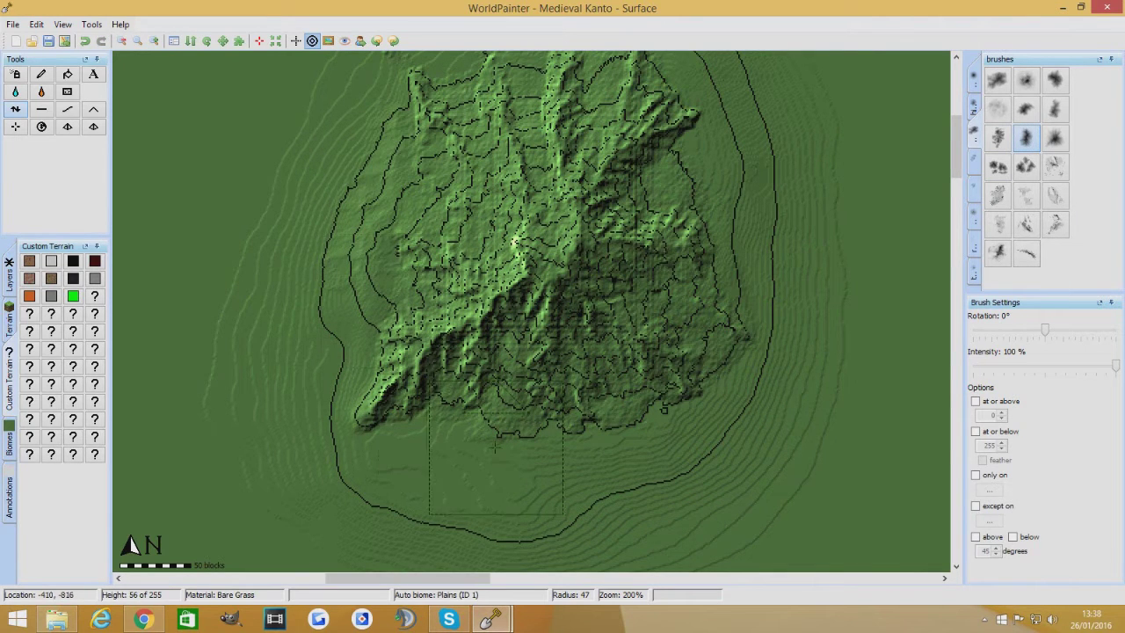
click(461, 440)
click(1055, 80)
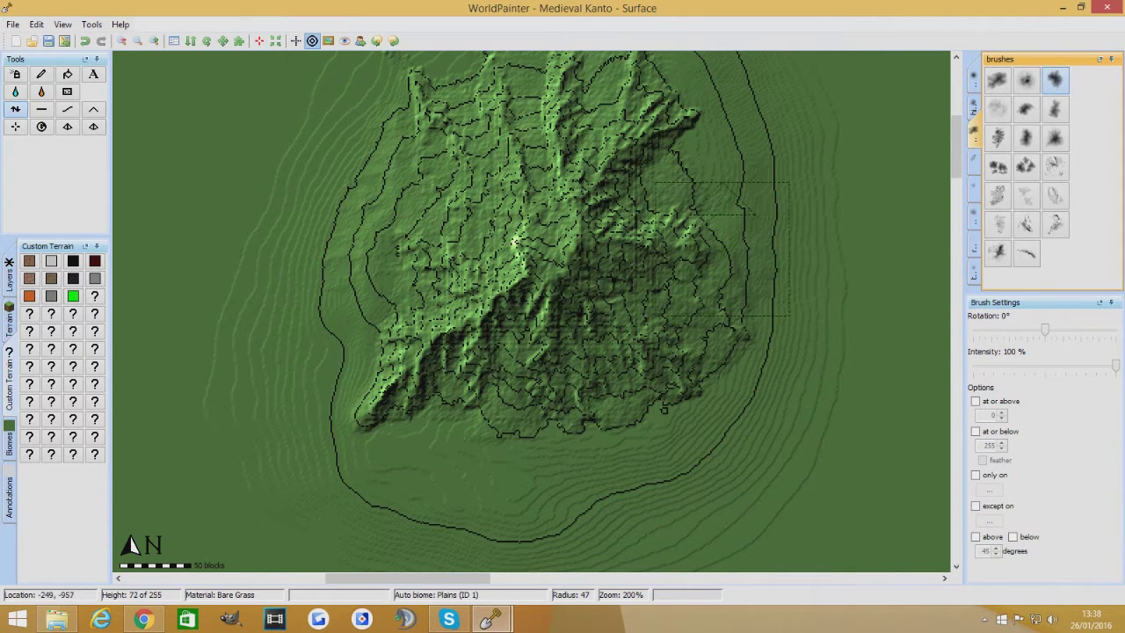
mouse_move(744, 294)
mouse_down()
mouse_move(732, 267)
mouse_move(780, 280)
mouse_move(857, 332)
mouse_up()
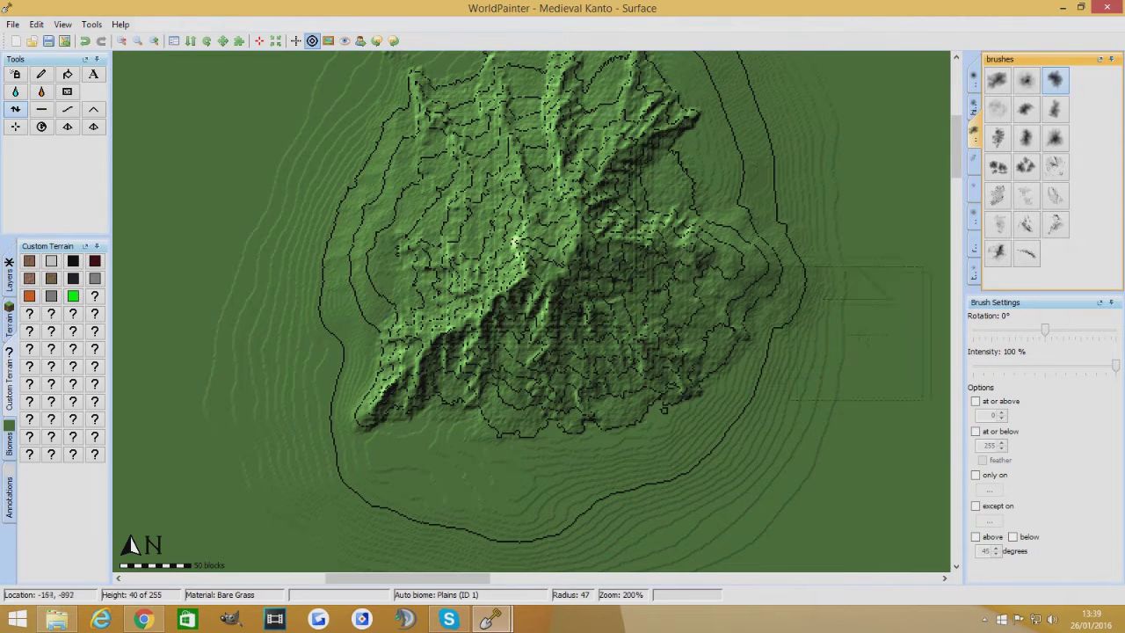
Step: Examine the reshaped western slope and eastern spur in the 3D view, and return to the map
key(ctrl+3)
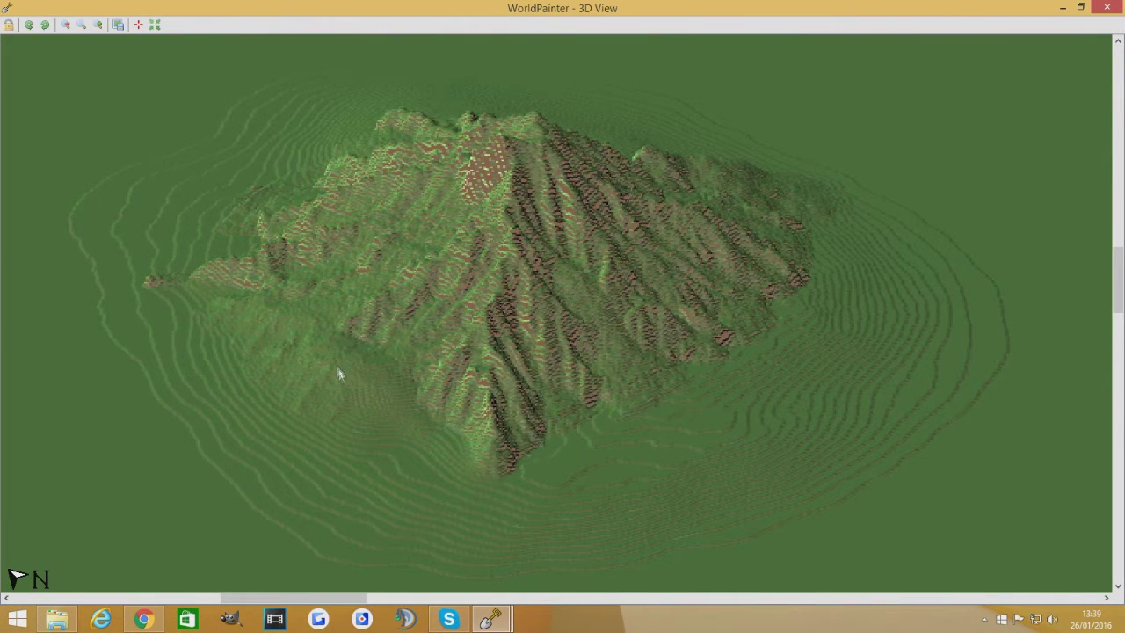
drag(530, 290, 456, 393)
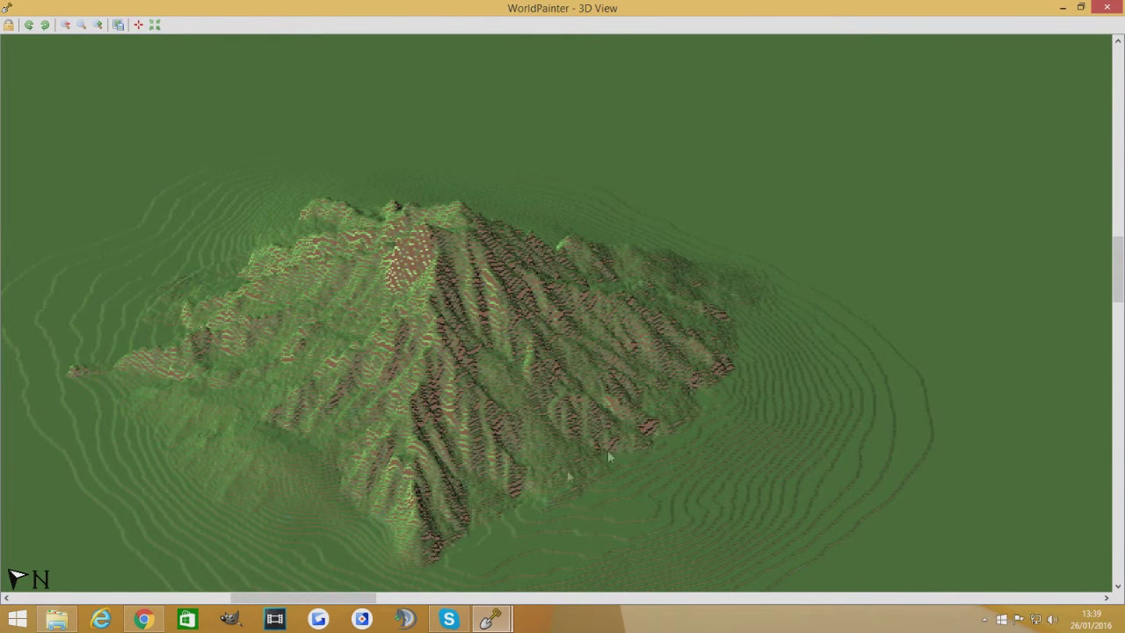
drag(608, 454, 460, 356)
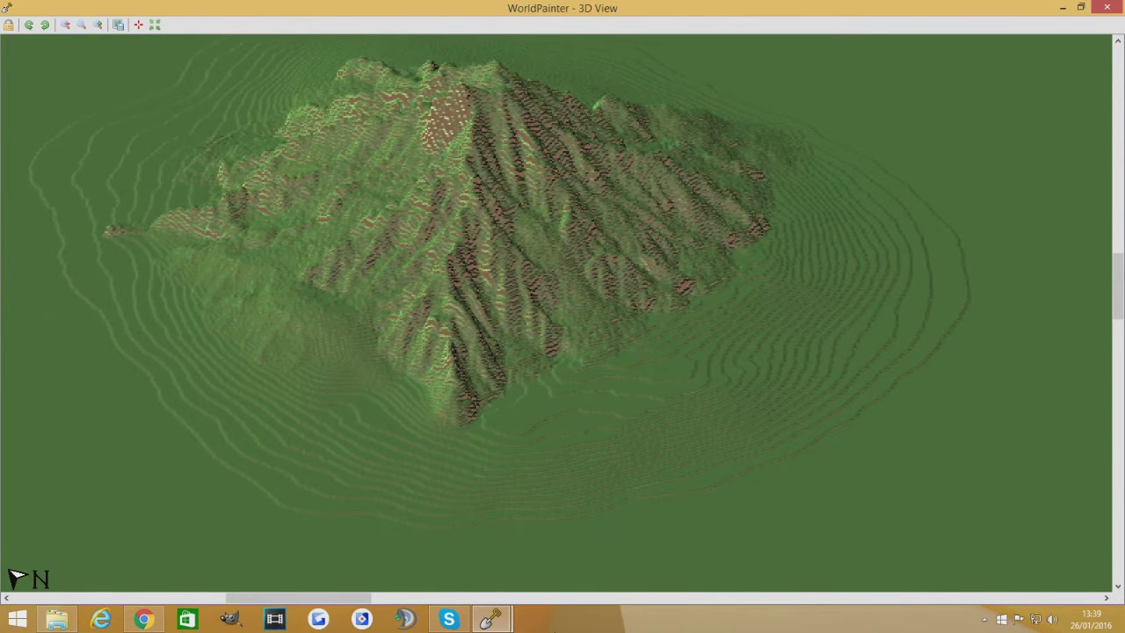
mouse_move(490, 619)
click(416, 563)
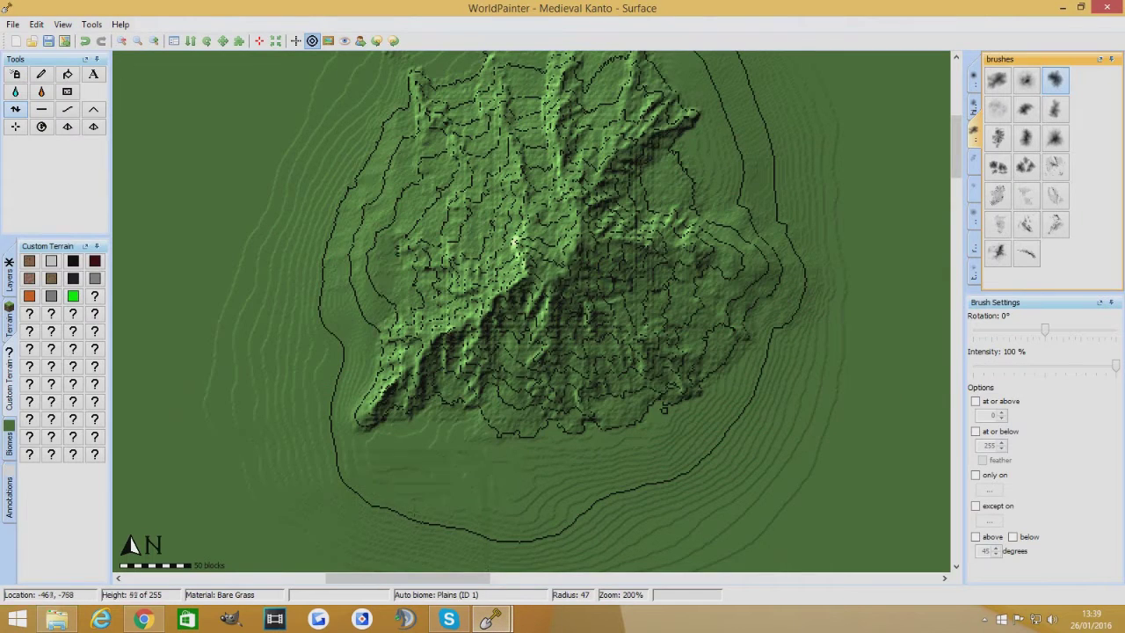
Step: Raise a ridge on the mountain's western foot with the third custom mountain brush, and build up its southern side at 36% intensity and radius 42
scroll(374, 290, down, 5)
mouse_move(378, 303)
mouse_down()
mouse_move(295, 306)
mouse_move(413, 315)
mouse_move(254, 305)
mouse_move(263, 299)
mouse_move(250, 294)
mouse_move(290, 281)
mouse_move(303, 250)
mouse_move(316, 251)
mouse_move(304, 208)
mouse_move(290, 254)
mouse_move(303, 272)
mouse_up()
scroll(387, 309, down, 5)
drag(1107, 367, 1082, 363)
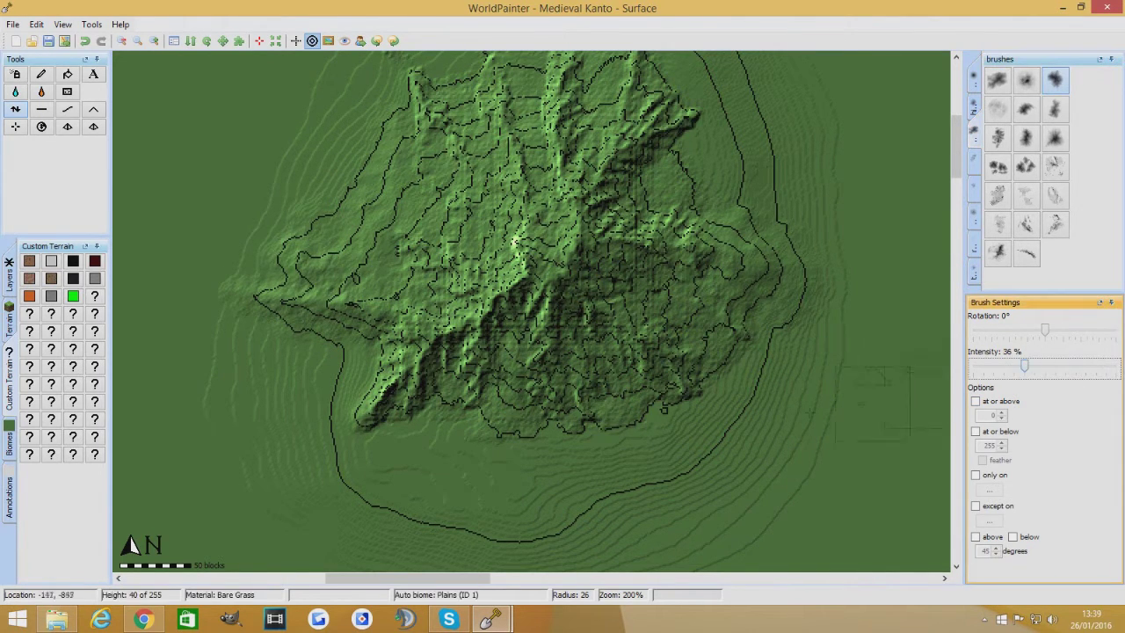
scroll(294, 378, up, 5)
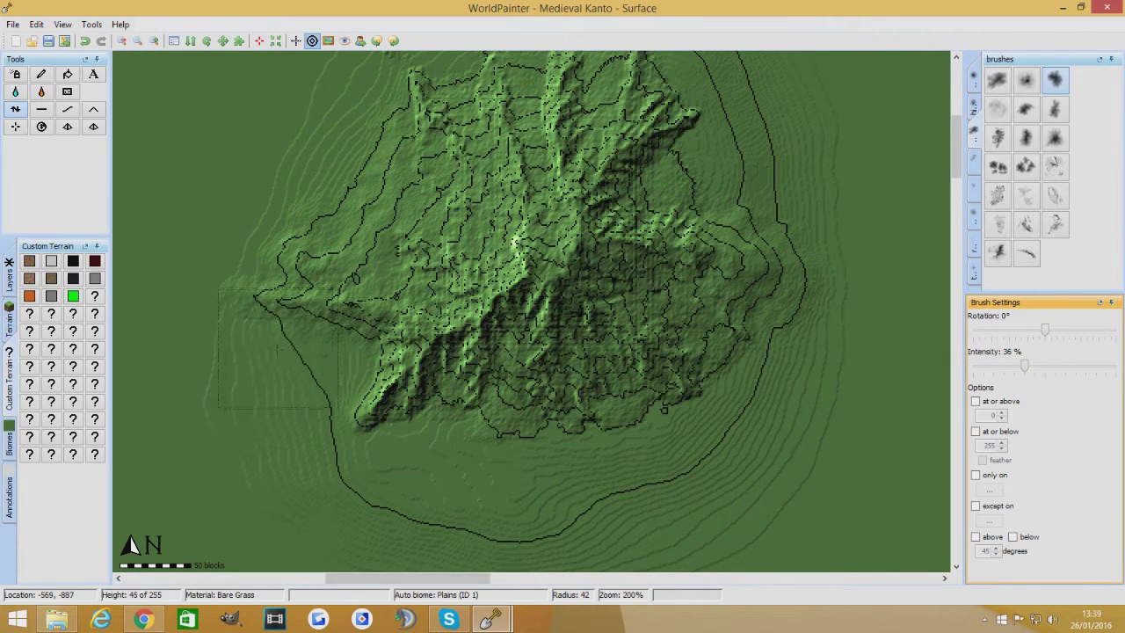
mouse_move(341, 378)
mouse_down()
mouse_move(273, 335)
mouse_move(295, 350)
mouse_up()
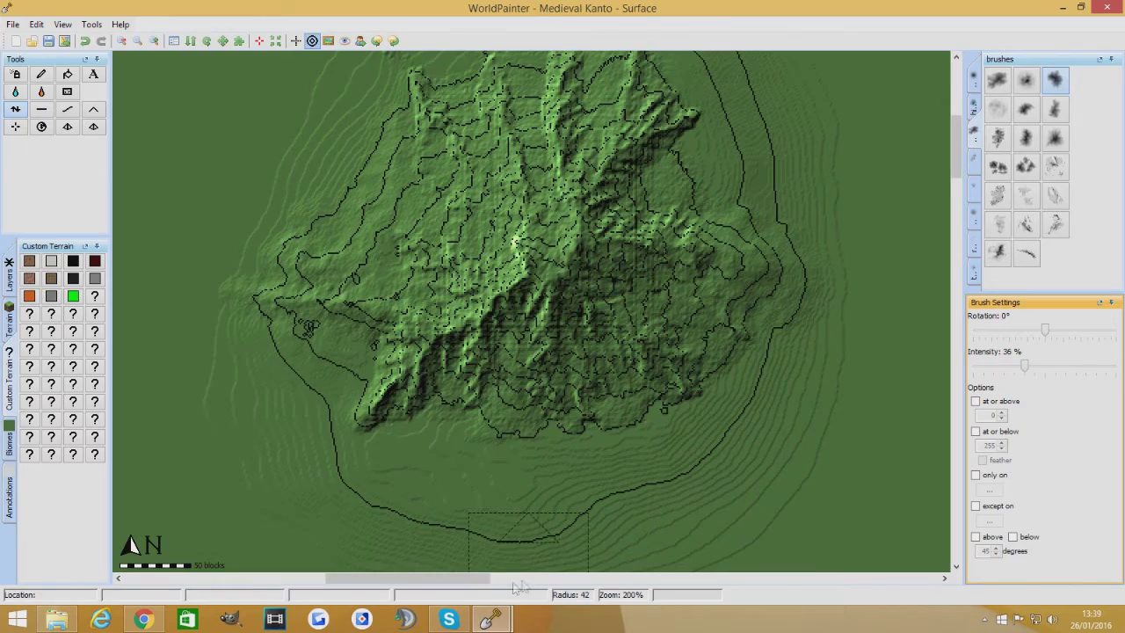
Step: Check the western ridge in the 3D view, and raise the low ground on its southern side further at 36% intensity and radius 26
mouse_move(490, 619)
click(572, 539)
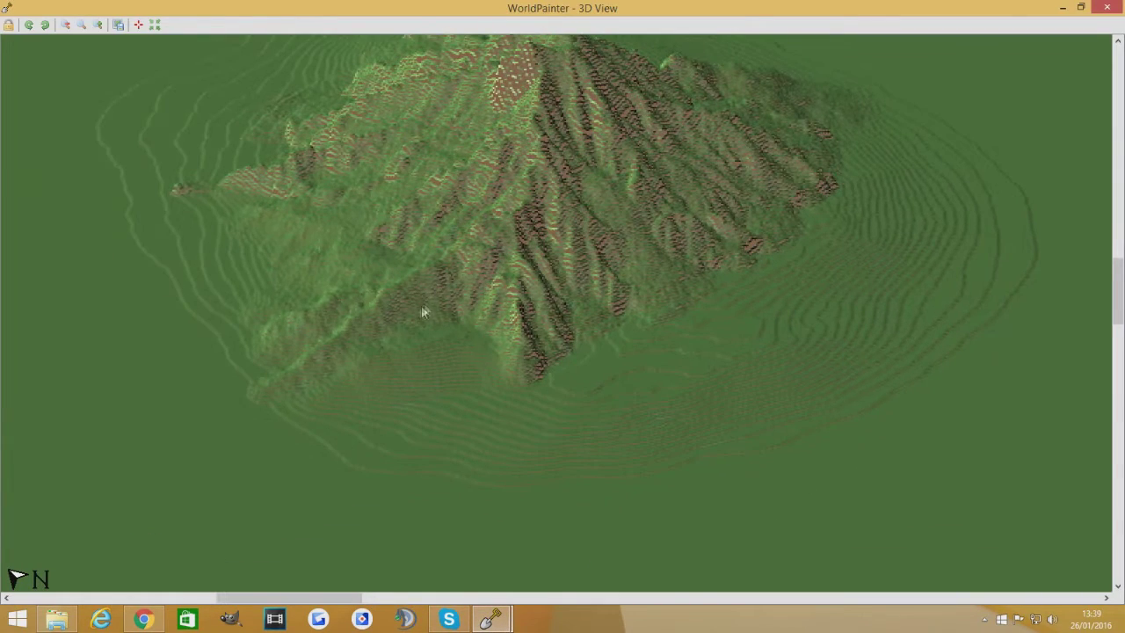
mouse_move(491, 619)
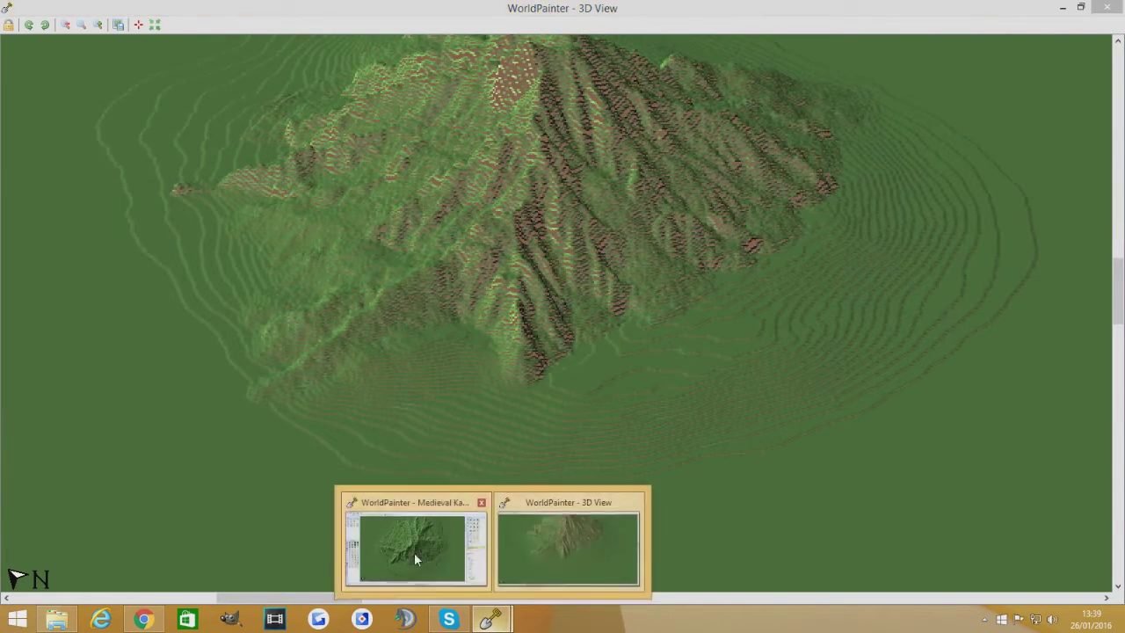
click(414, 552)
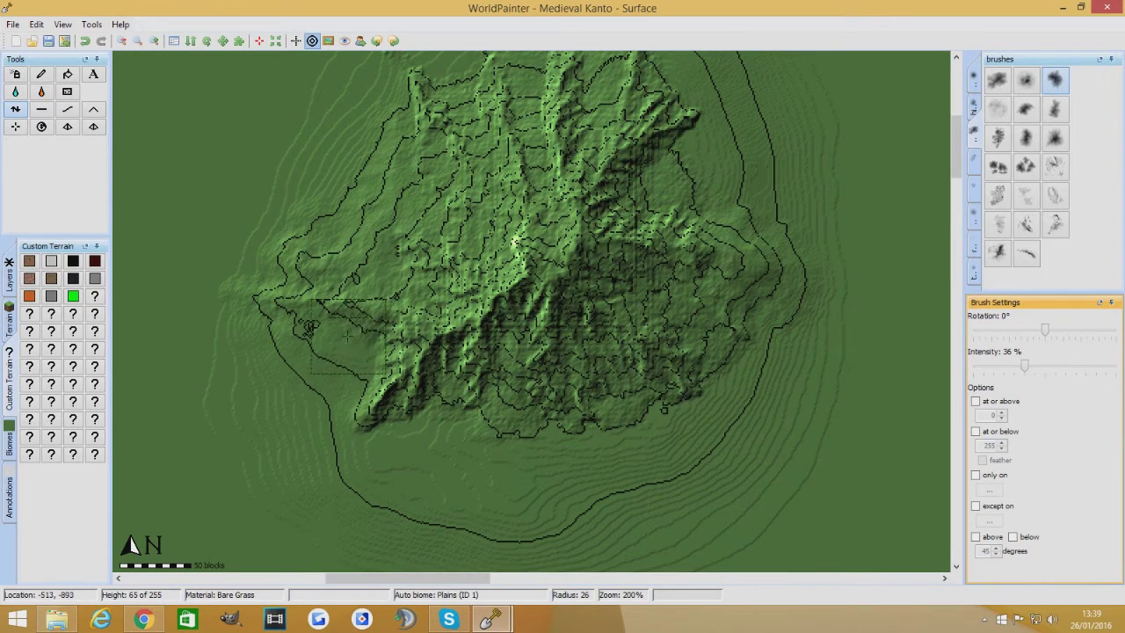
mouse_move(367, 355)
mouse_down()
mouse_move(365, 343)
mouse_move(378, 341)
mouse_move(345, 327)
mouse_move(331, 335)
mouse_move(377, 350)
mouse_move(362, 328)
mouse_move(292, 318)
mouse_up()
Step: Raise a large second mountain directly north of the first with the eighth custom mountain brush at 79% intensity and radius 196
ctrl+scroll(537, 350, down, 2)
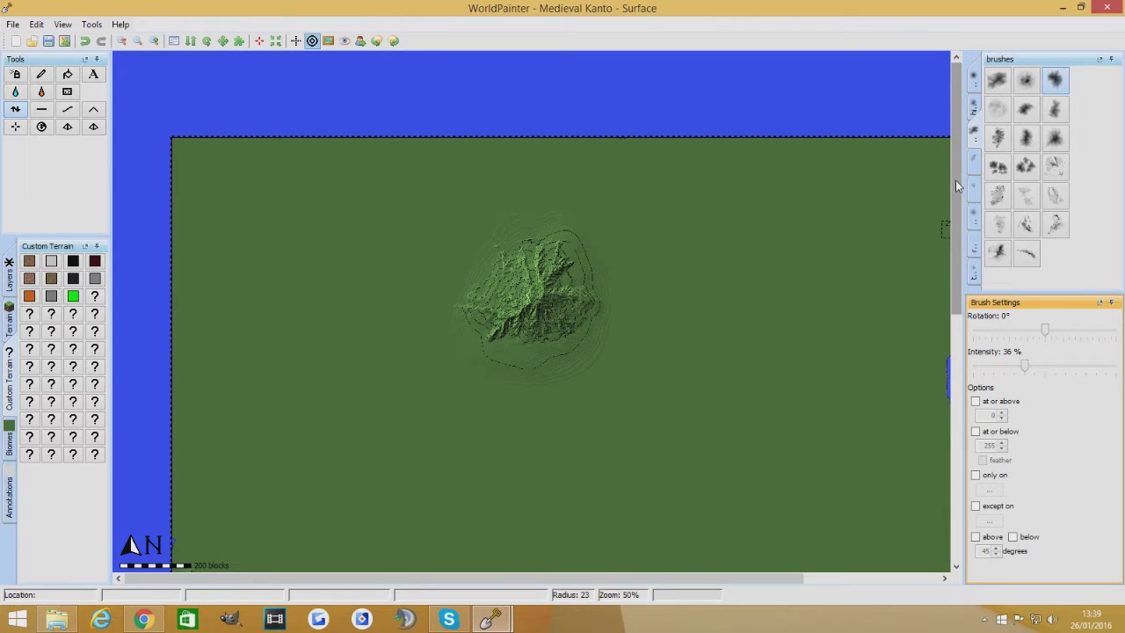
click(1025, 141)
scroll(498, 212, up, 15)
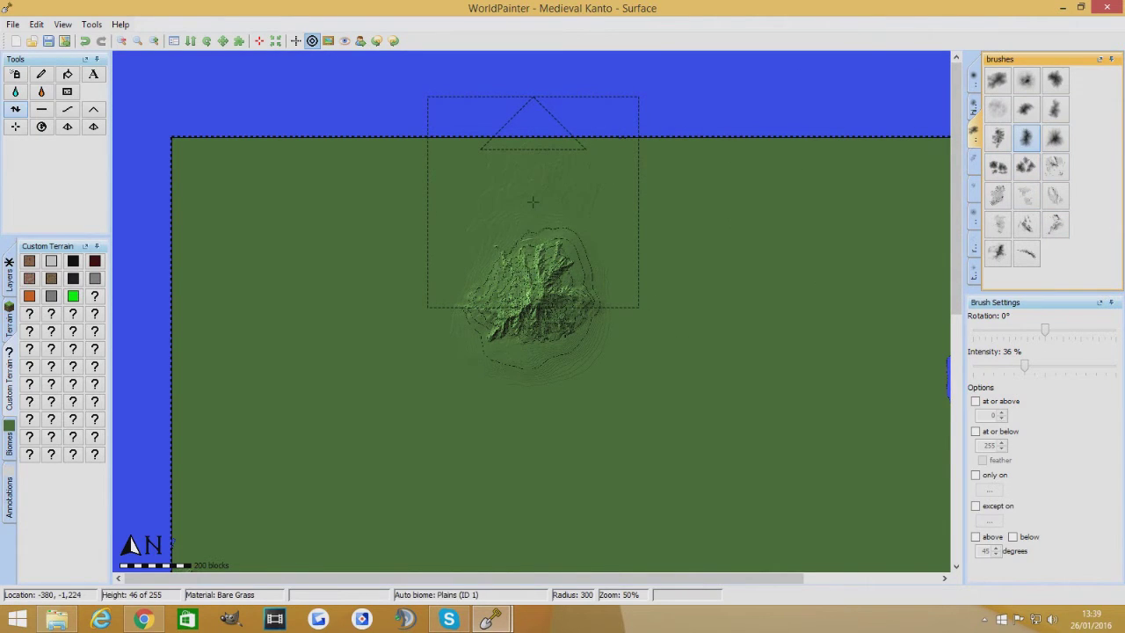
drag(1025, 368, 1086, 367)
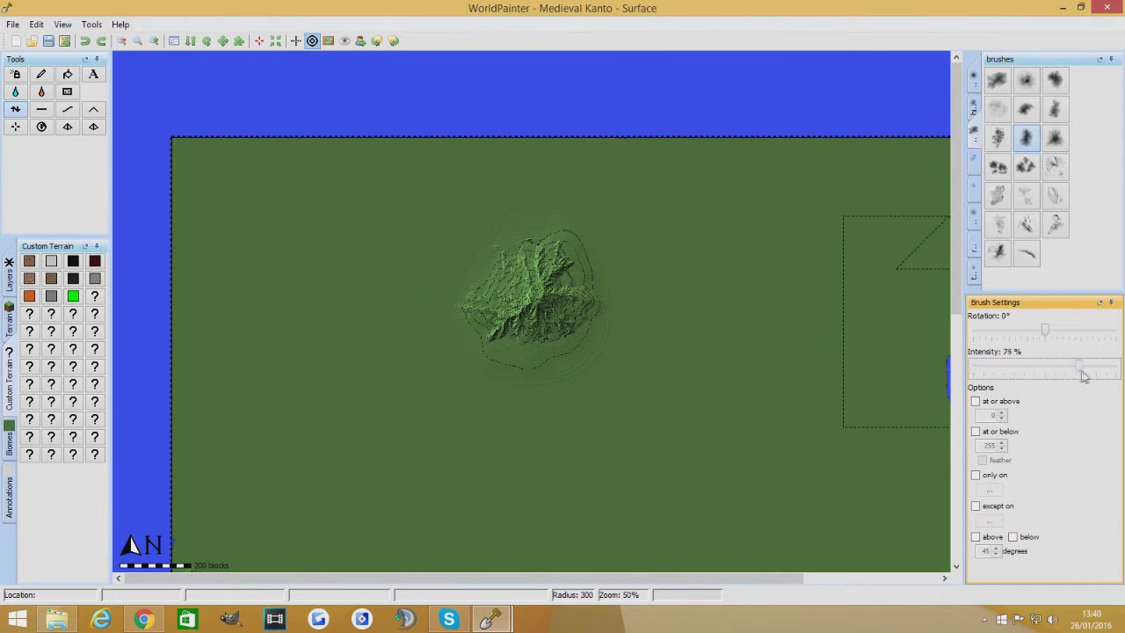
scroll(527, 195, down, 5)
drag(527, 196, 528, 195)
ctrl+scroll(460, 200, up, 2)
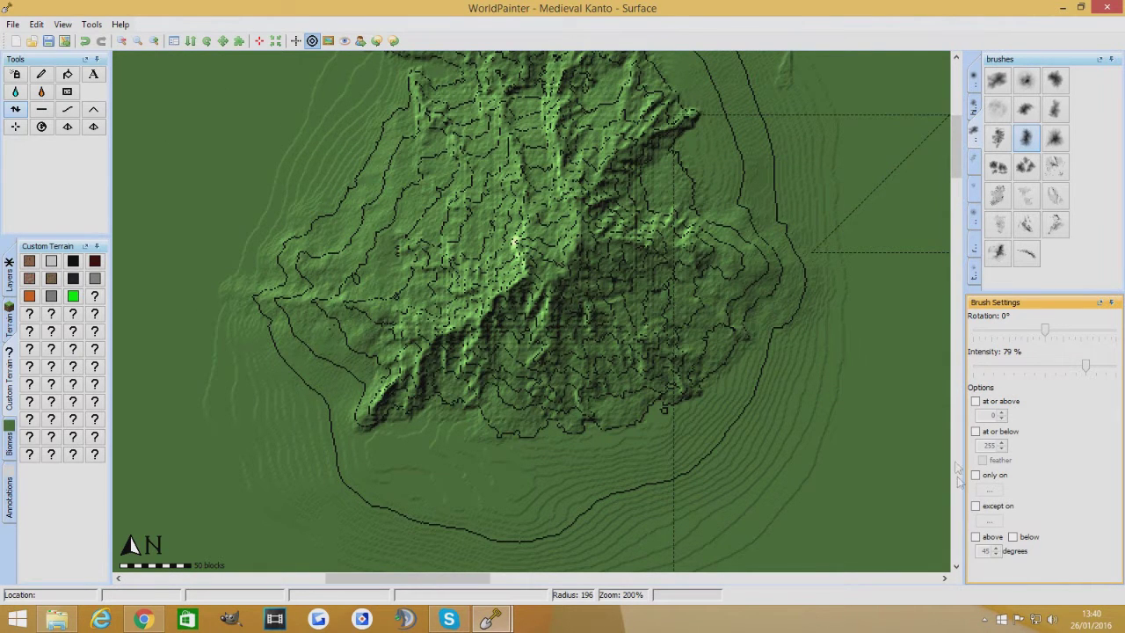
drag(960, 183, 960, 132)
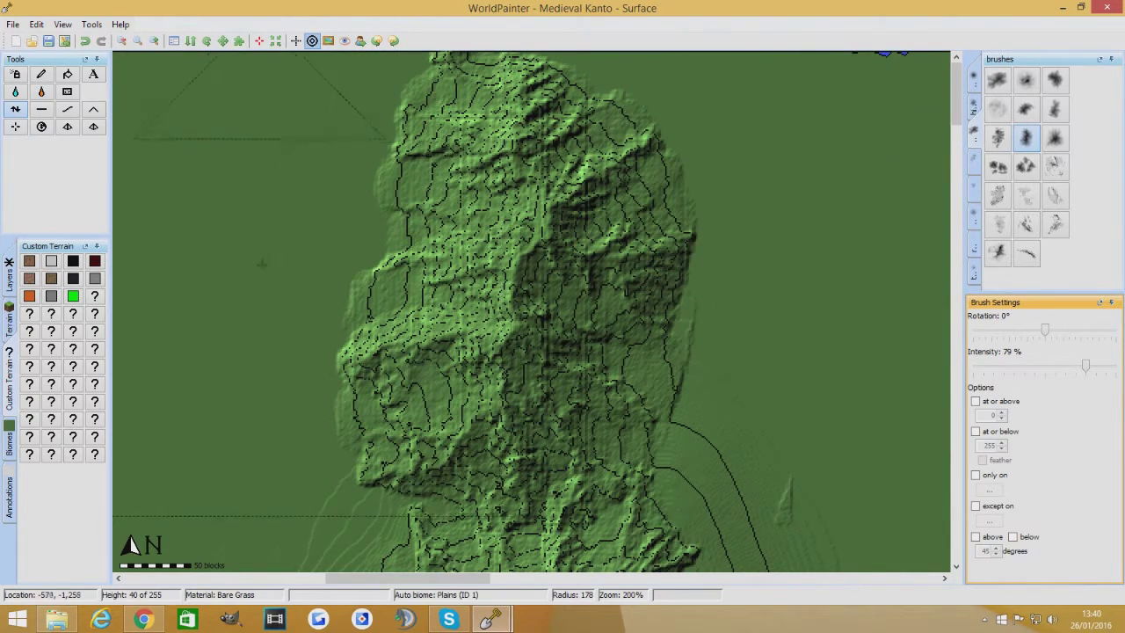
Step: Raise another mountain west of the northern one with the same brush rotated to -30° at radius 178
key(ctrl+minus)
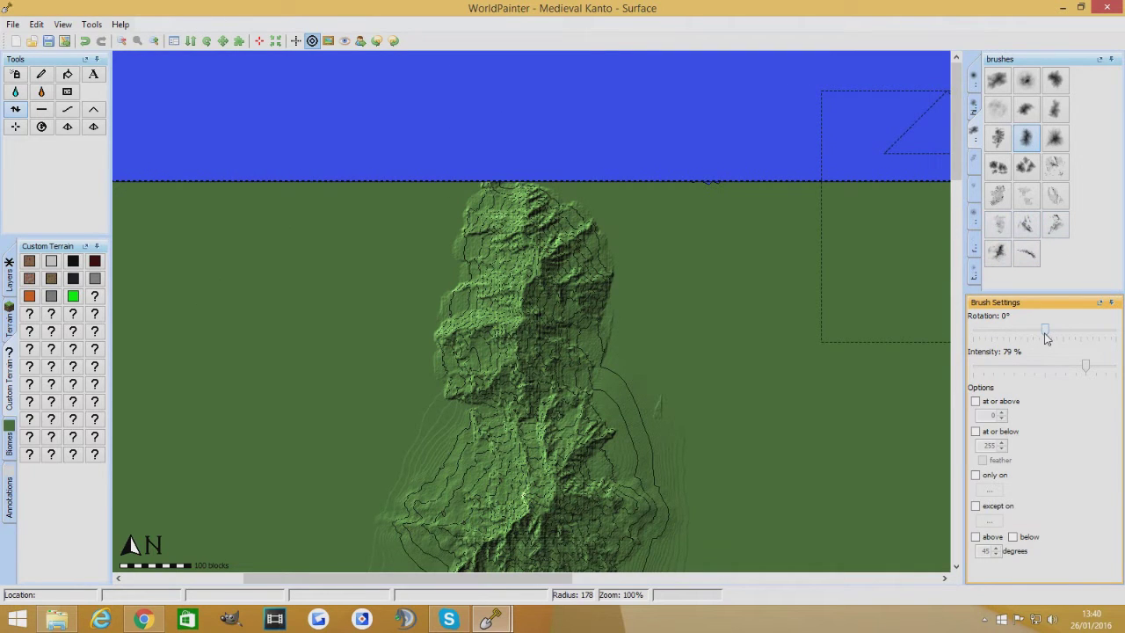
drag(1036, 334, 1033, 333)
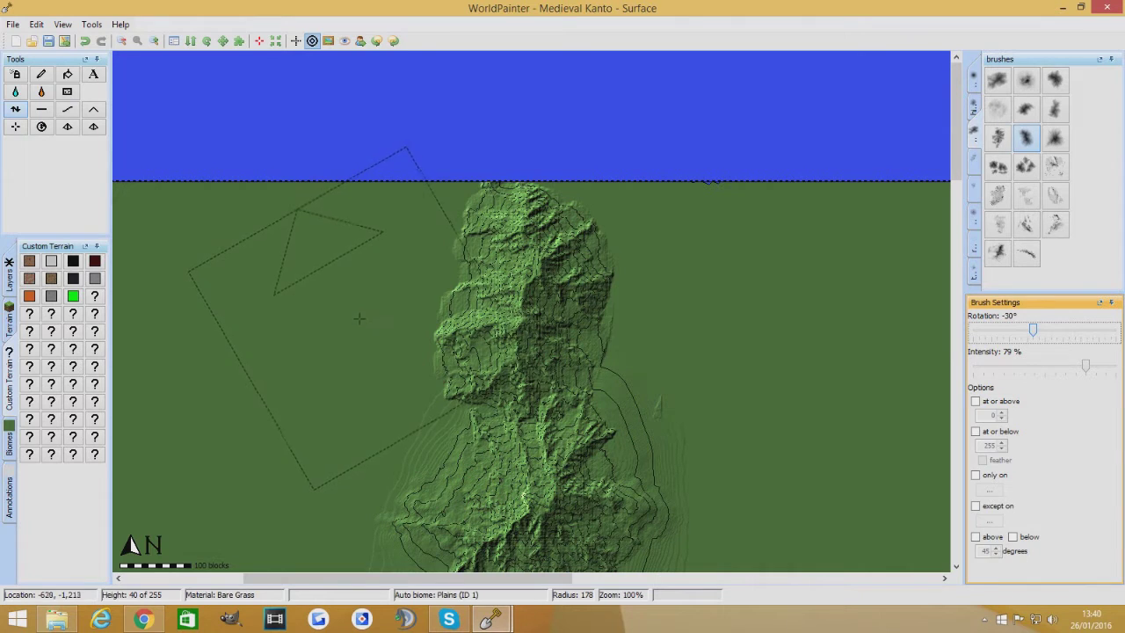
drag(365, 318, 369, 318)
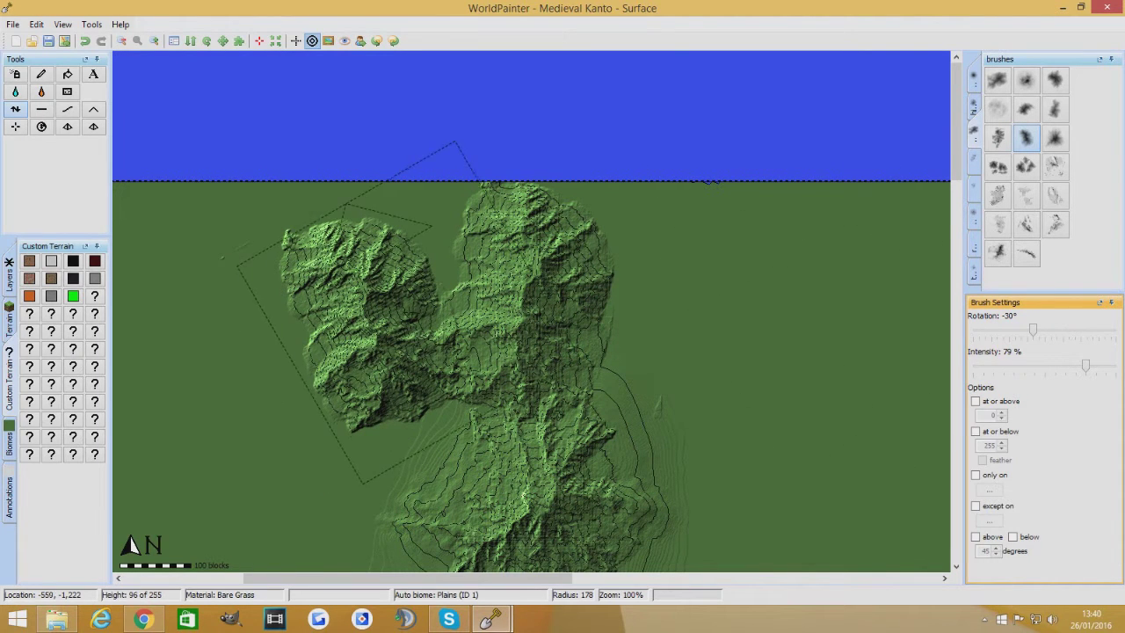
Step: Join the two northern mountains with a ridge using the sixth custom mountain brush at 45° rotation and radius 74
click(1057, 108)
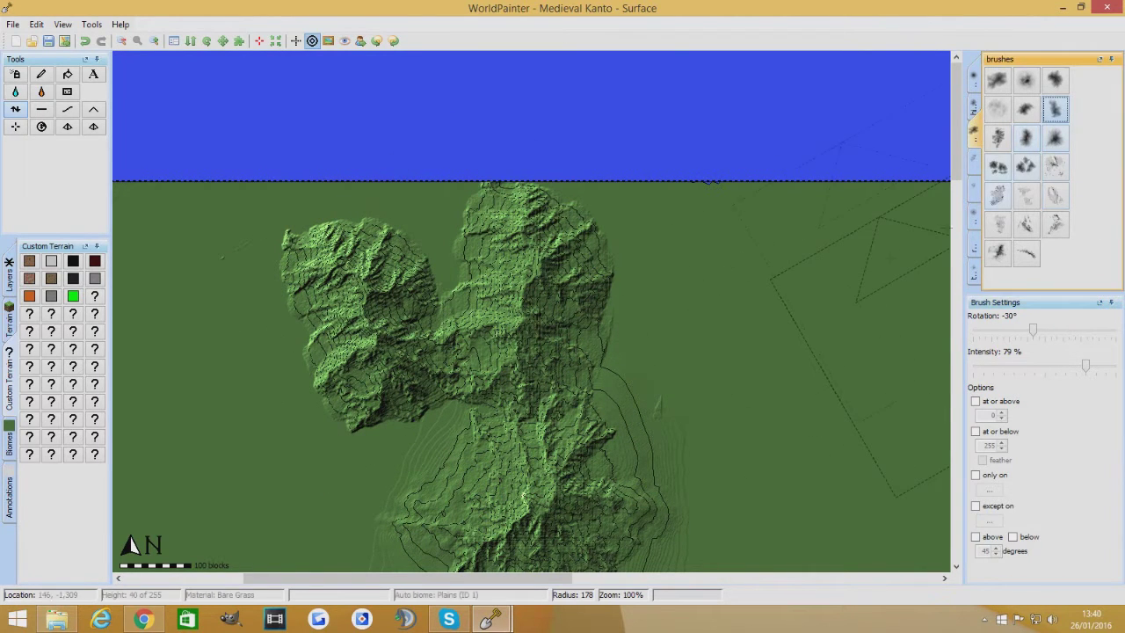
scroll(484, 246, down, 8)
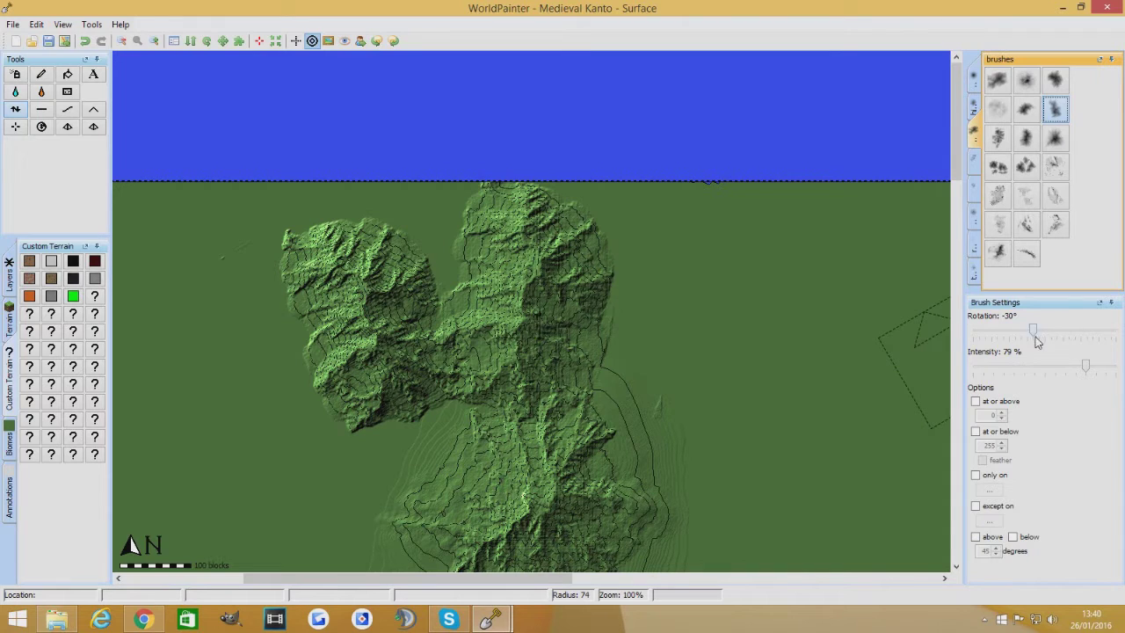
drag(1032, 331, 1059, 332)
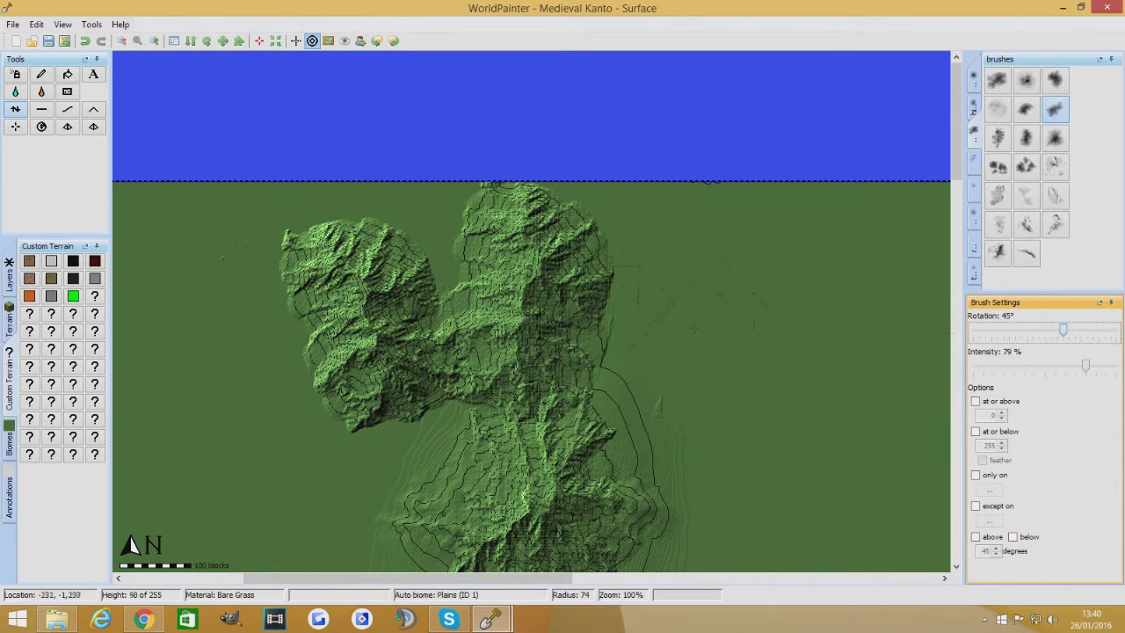
drag(431, 257, 444, 264)
Step: Examine the new northern mountains, their peaks and how they connect to the first mountain in the 3D view, including from a rotated angle
click(495, 620)
click(587, 520)
drag(570, 234, 488, 591)
drag(70, 466, 746, 452)
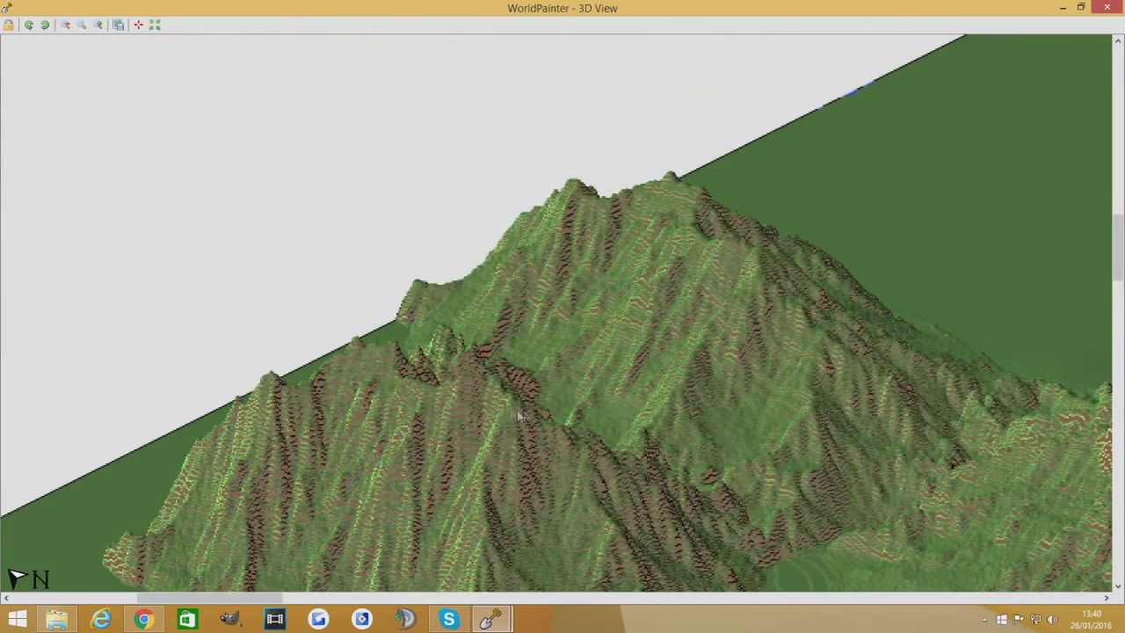
click(45, 26)
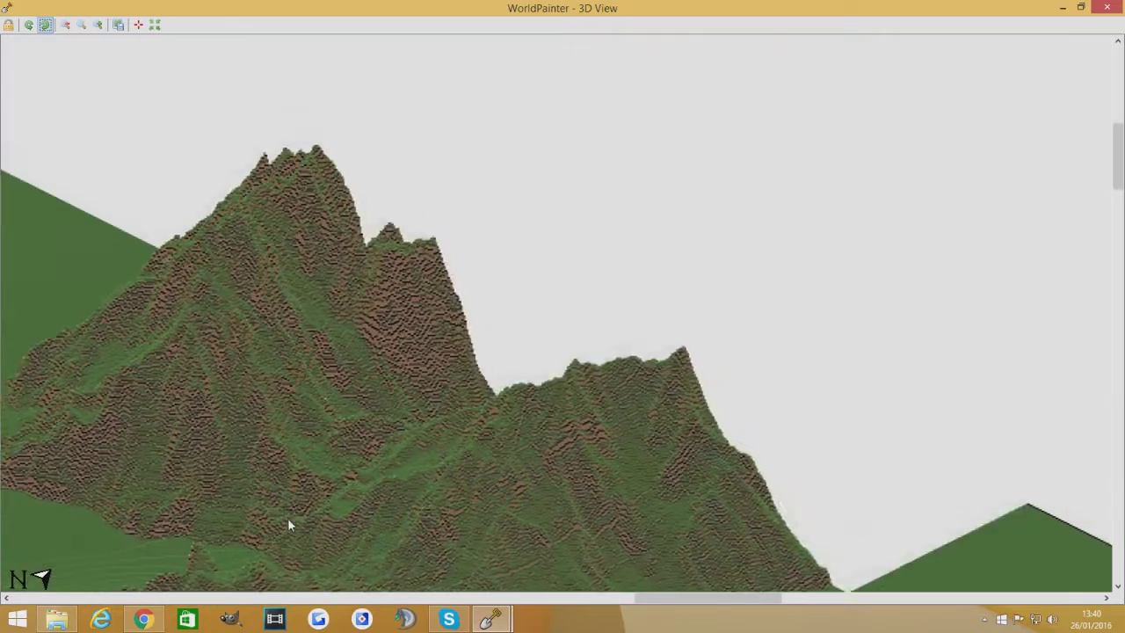
drag(369, 407, 263, 239)
drag(225, 409, 399, 185)
drag(309, 279, 429, 442)
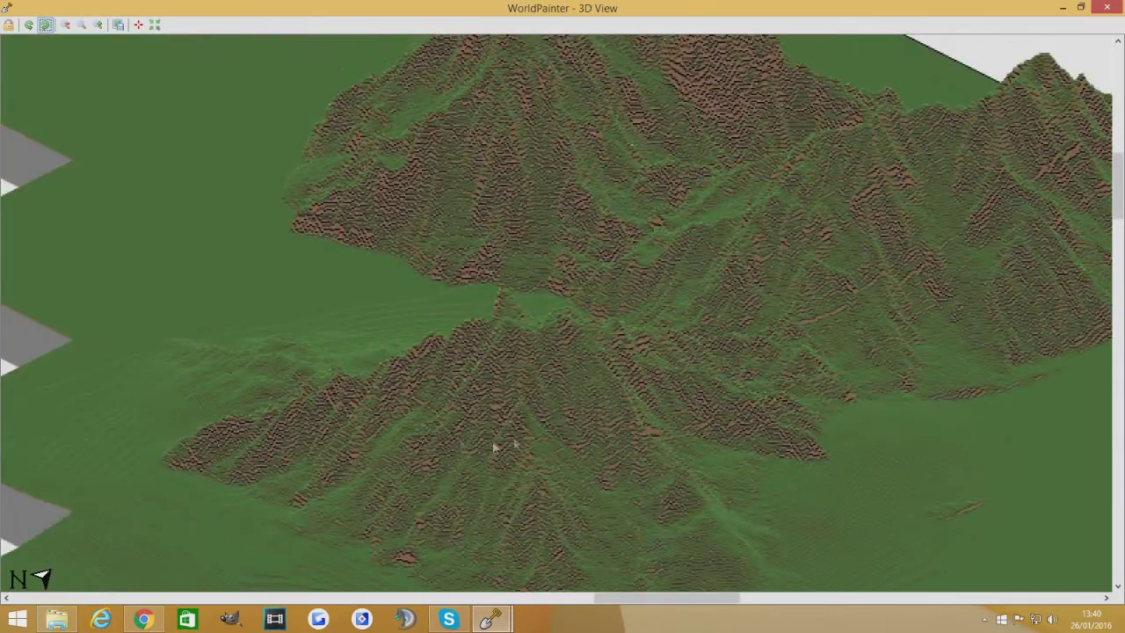
drag(618, 432, 478, 245)
drag(568, 274, 270, 476)
drag(427, 276, 352, 486)
drag(319, 385, 440, 334)
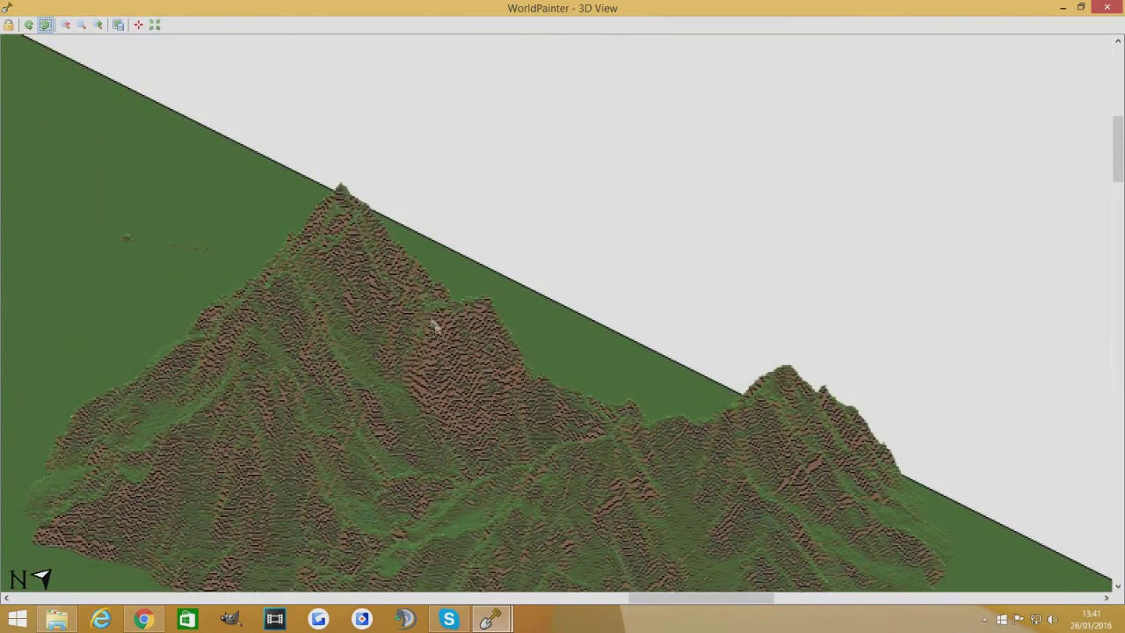
Step: Rotate the 3D view again to examine the northern side and the valley between the new mountains, and return to the map
click(48, 25)
drag(372, 202, 568, 429)
drag(436, 458, 453, 578)
drag(699, 472, 466, 376)
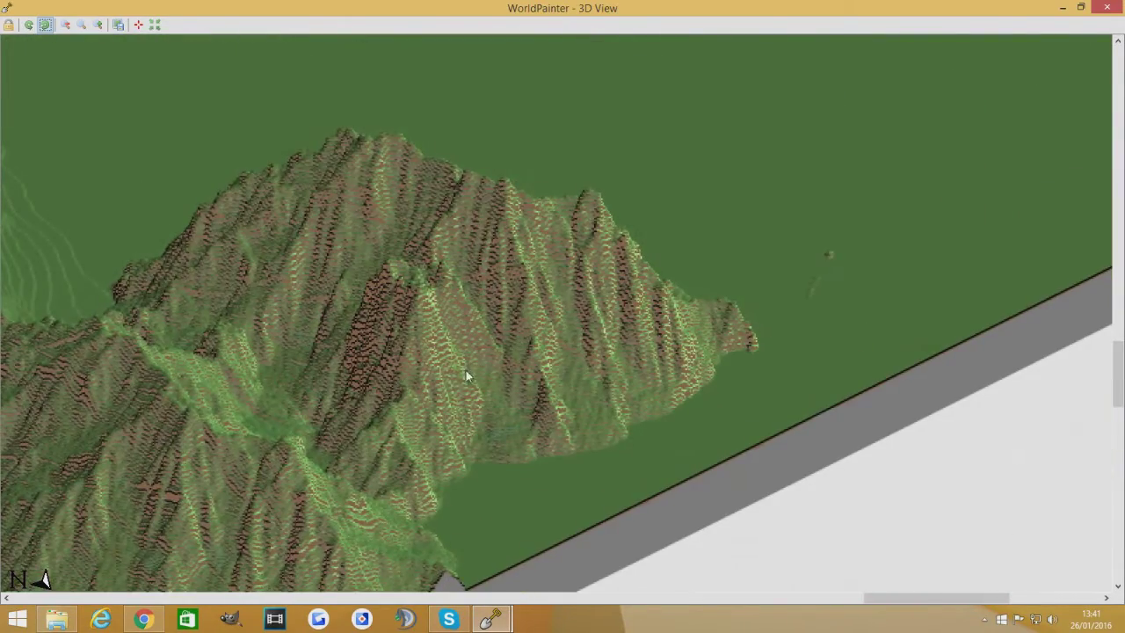
drag(322, 396, 479, 363)
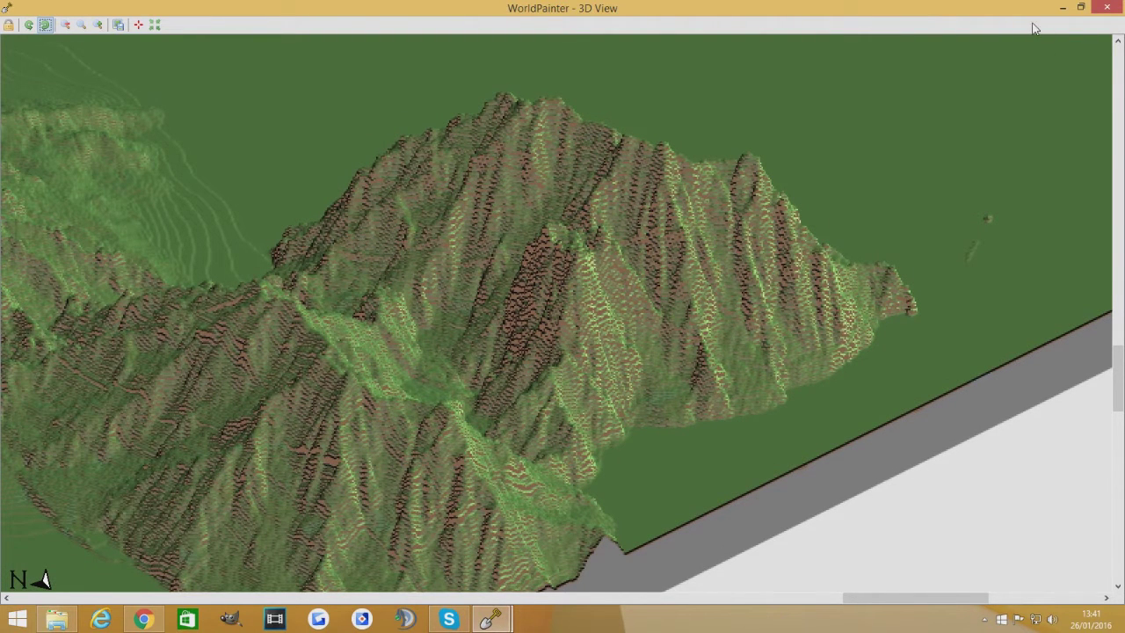
mouse_move(492, 618)
click(406, 549)
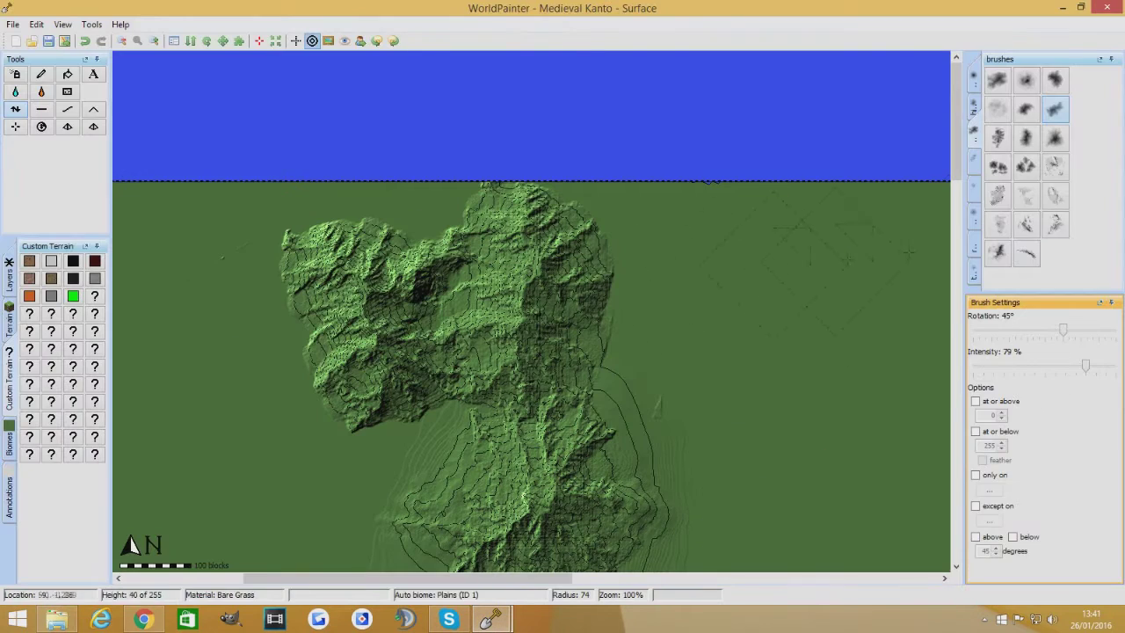
Step: Fill and soften the valley between the two northern mountains with the first hillMound brush at 58% intensity and radius 64
click(973, 106)
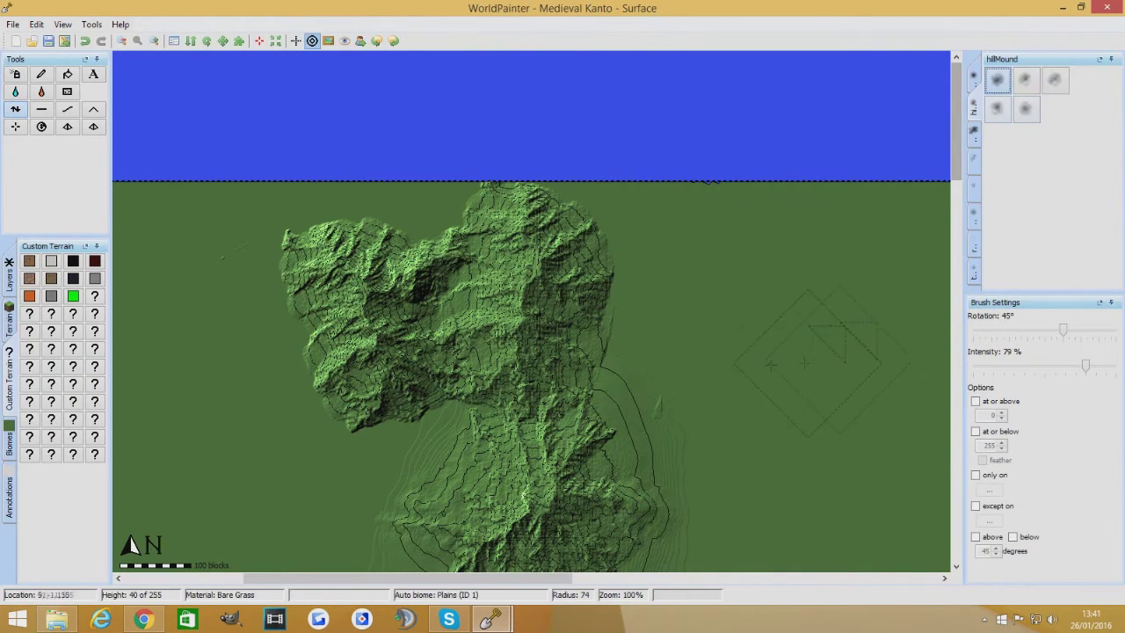
scroll(529, 312, up, 1)
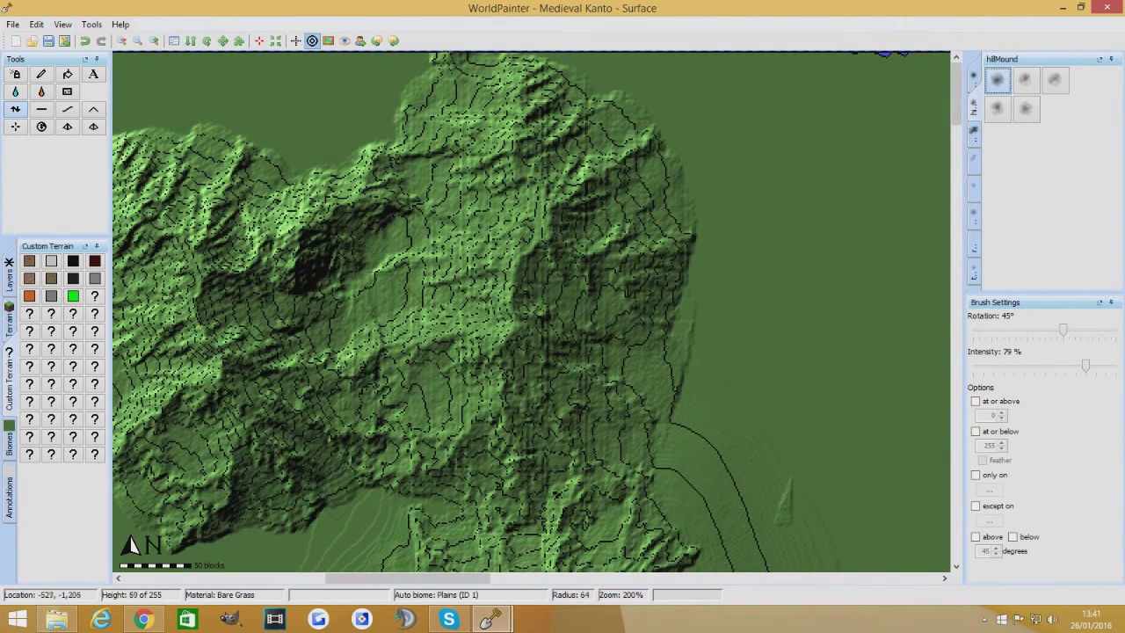
drag(1086, 365, 1055, 366)
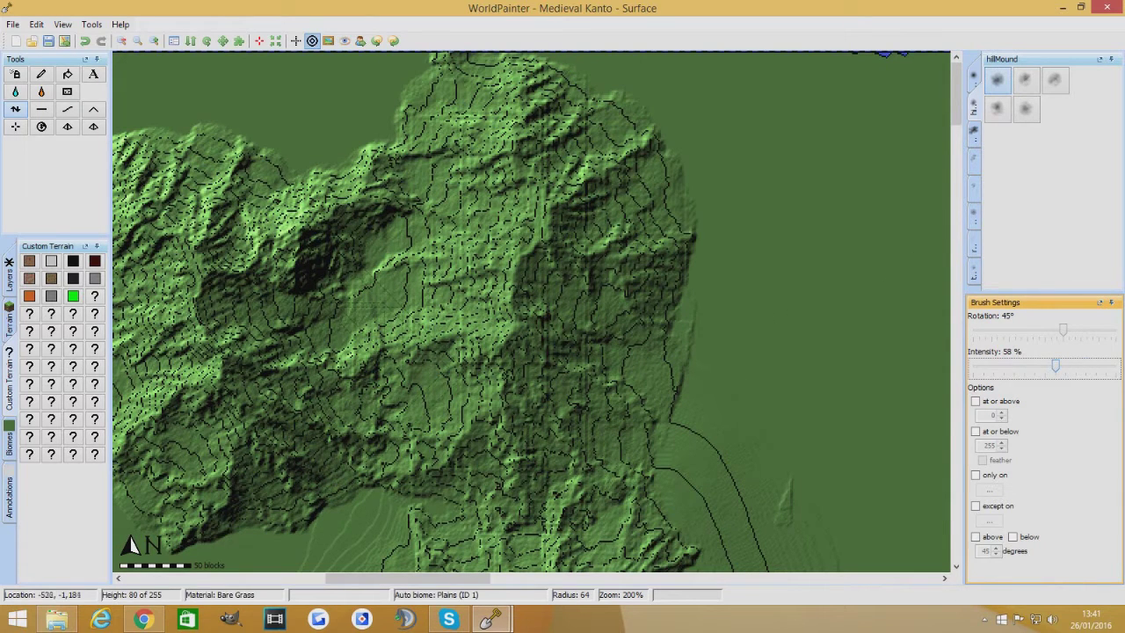
mouse_move(334, 339)
mouse_down()
mouse_move(404, 242)
mouse_move(435, 222)
mouse_move(394, 254)
mouse_move(431, 227)
mouse_move(405, 288)
mouse_move(386, 298)
mouse_move(395, 310)
mouse_move(378, 318)
mouse_move(421, 303)
mouse_move(400, 290)
mouse_move(334, 325)
mouse_move(378, 246)
mouse_move(369, 272)
mouse_move(404, 281)
mouse_move(431, 197)
mouse_move(466, 141)
mouse_move(391, 123)
mouse_up()
Step: Raise gentle foothills along the northern edge between the two mountains and blend them into the slopes with the hillMound brush at radius 51
mouse_move(316, 110)
mouse_down()
mouse_move(285, 93)
mouse_move(369, 101)
mouse_move(273, 101)
mouse_move(362, 116)
mouse_move(380, 97)
mouse_up()
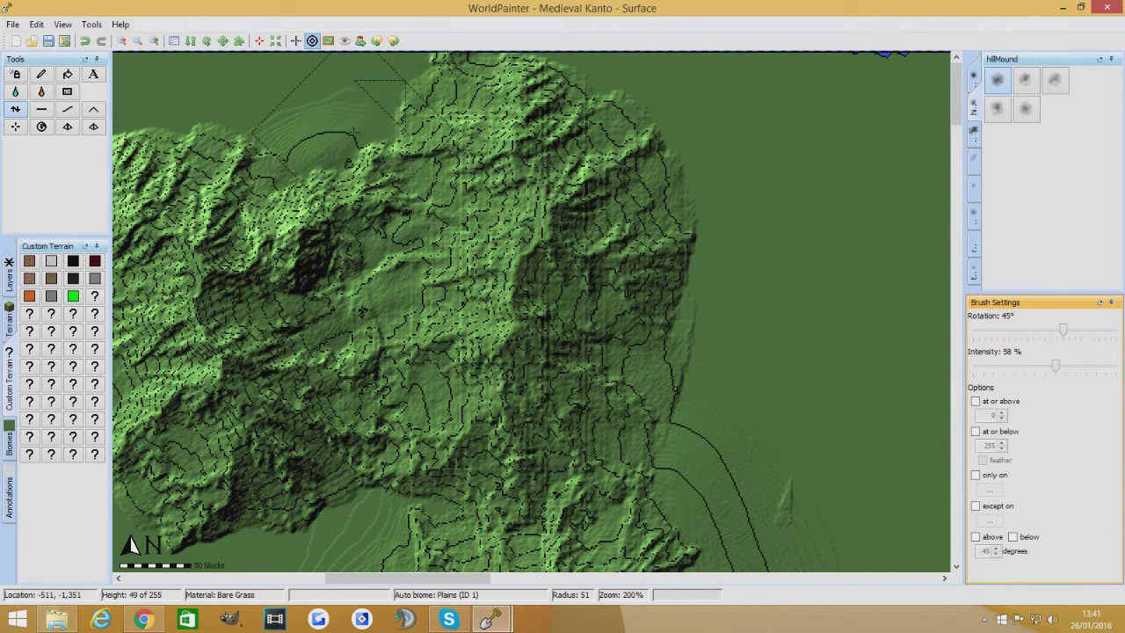
mouse_move(387, 157)
mouse_down()
mouse_move(410, 137)
mouse_move(362, 161)
mouse_move(357, 188)
mouse_up()
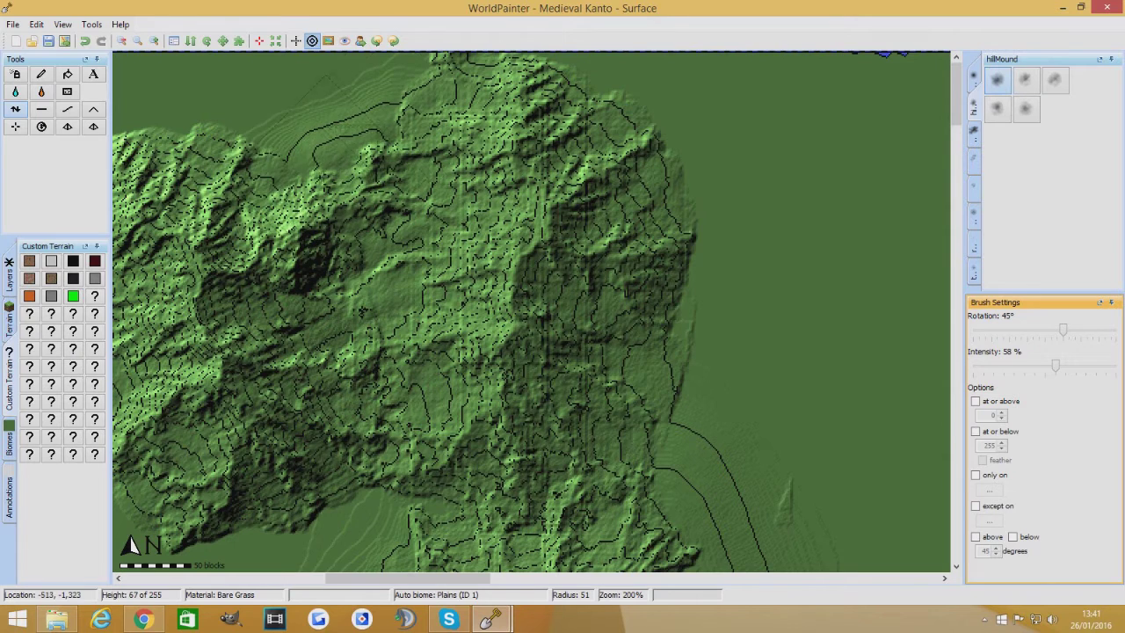
mouse_move(268, 187)
mouse_down()
mouse_move(264, 99)
mouse_move(281, 112)
mouse_up()
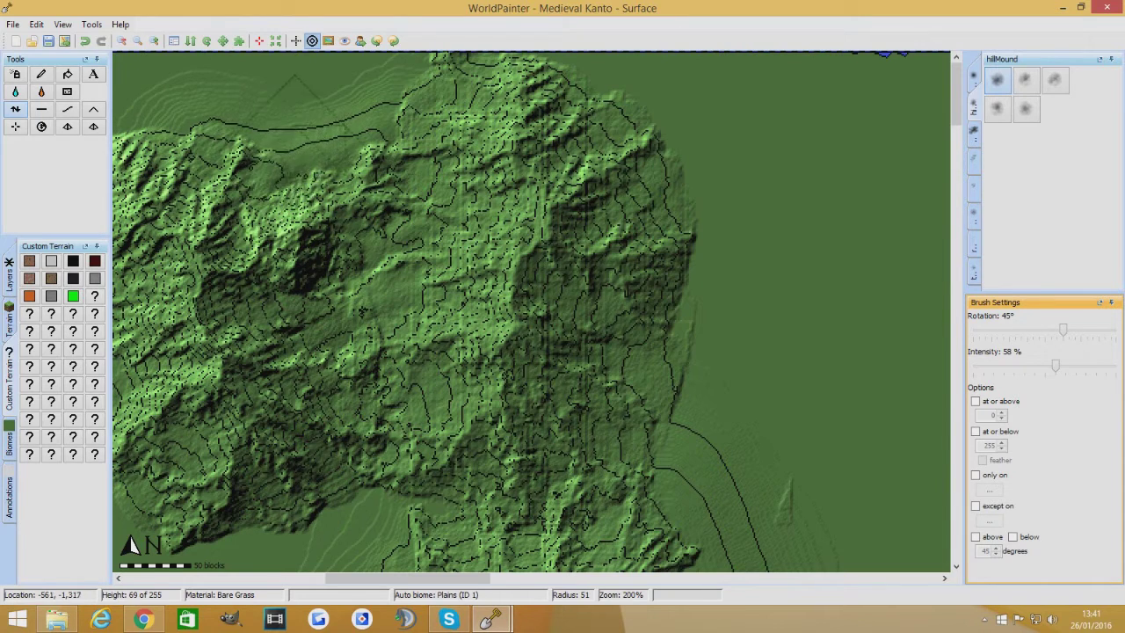
mouse_move(284, 123)
mouse_down()
mouse_move(220, 118)
mouse_move(176, 88)
mouse_move(166, 113)
mouse_move(400, 97)
mouse_move(334, 96)
mouse_move(318, 131)
mouse_move(318, 162)
mouse_move(303, 167)
mouse_move(361, 158)
mouse_move(351, 209)
mouse_up()
mouse_move(334, 158)
mouse_down()
mouse_move(382, 228)
mouse_move(365, 312)
mouse_move(417, 404)
mouse_move(448, 391)
mouse_move(435, 378)
mouse_move(408, 409)
mouse_move(439, 369)
mouse_move(422, 405)
mouse_move(374, 434)
mouse_move(361, 431)
mouse_move(351, 387)
mouse_move(378, 387)
mouse_move(354, 416)
mouse_move(338, 404)
mouse_move(365, 400)
mouse_move(373, 466)
mouse_move(404, 439)
mouse_move(342, 417)
mouse_move(339, 369)
mouse_move(305, 332)
mouse_move(360, 369)
mouse_move(396, 290)
mouse_move(333, 306)
mouse_move(413, 268)
mouse_move(356, 272)
mouse_move(351, 255)
mouse_move(303, 266)
mouse_move(290, 308)
mouse_up()
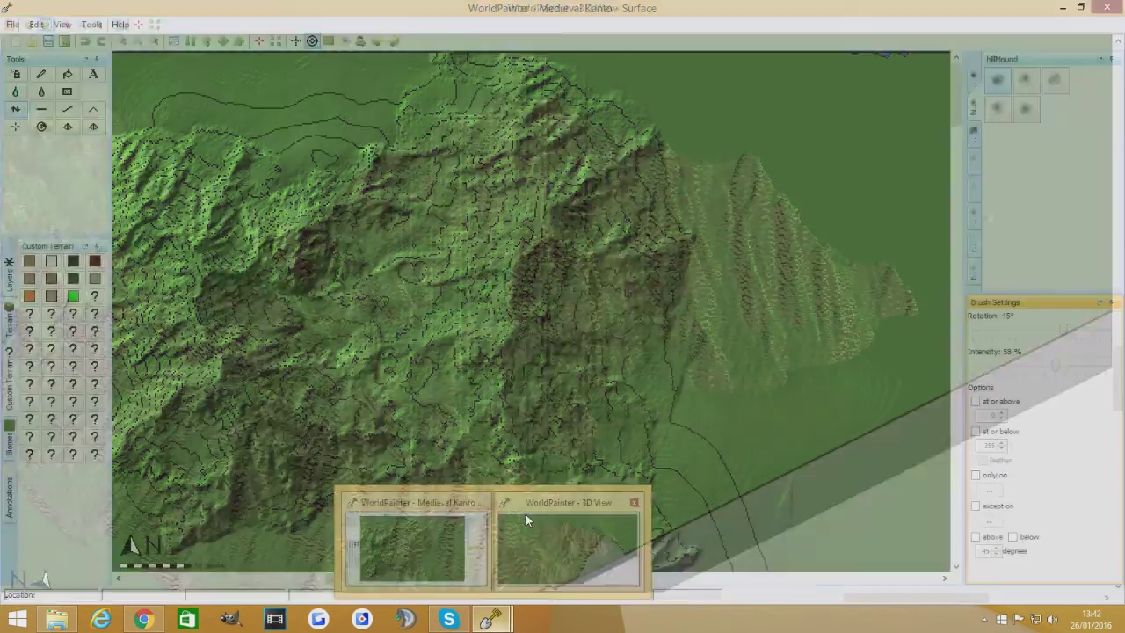
Step: Examine the softened valley, the northern foothills and the whole mountain range from several angles in the 3D view
click(526, 514)
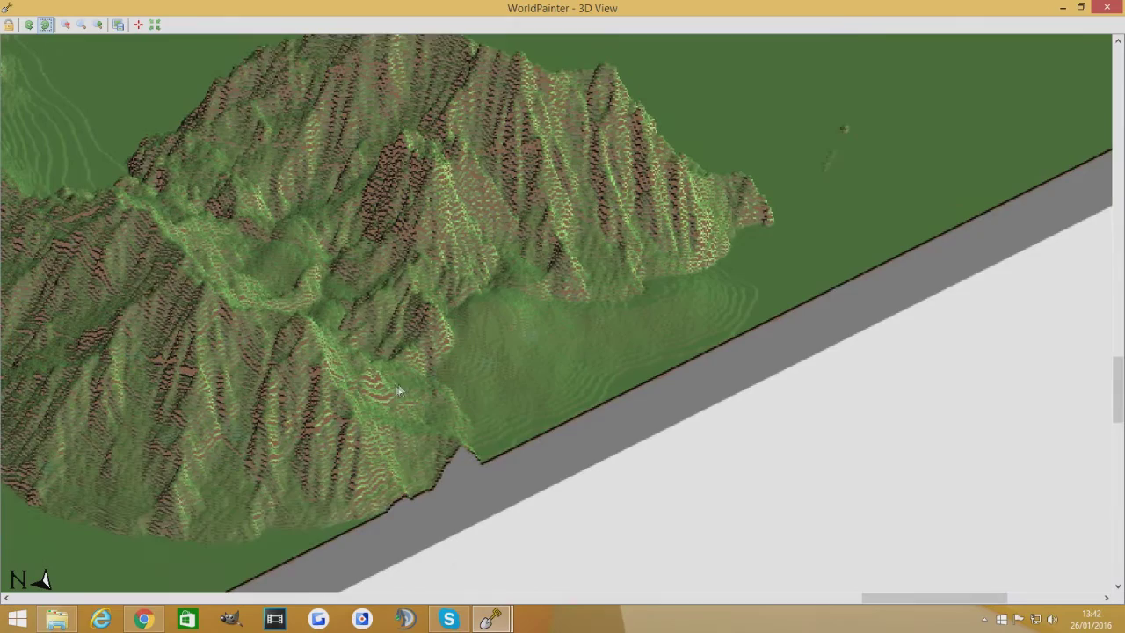
drag(297, 319, 474, 422)
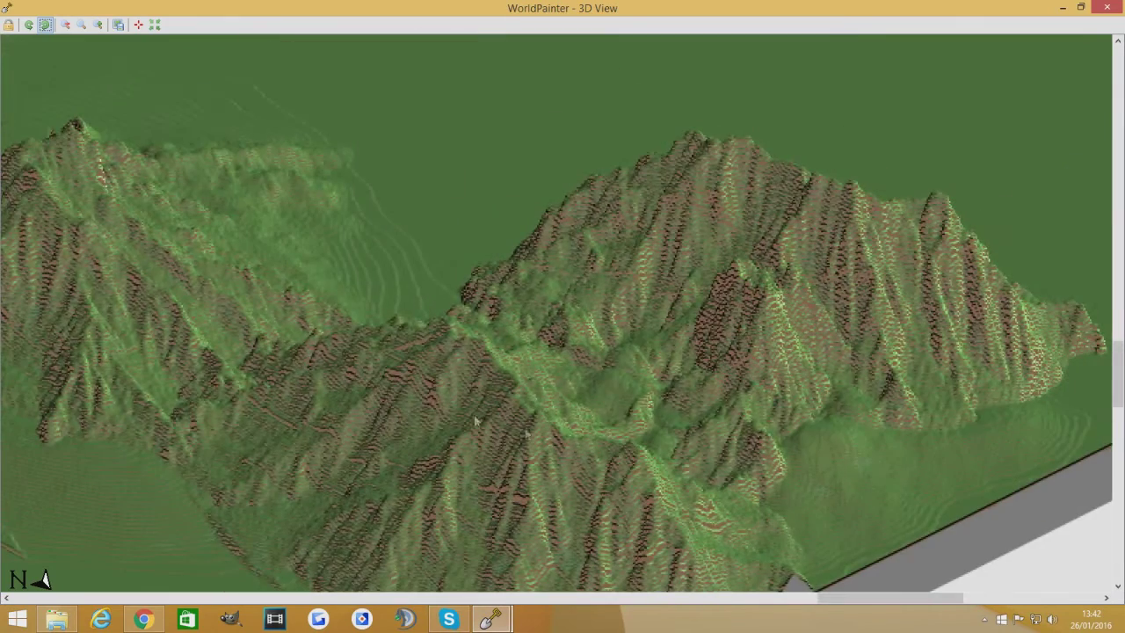
click(29, 26)
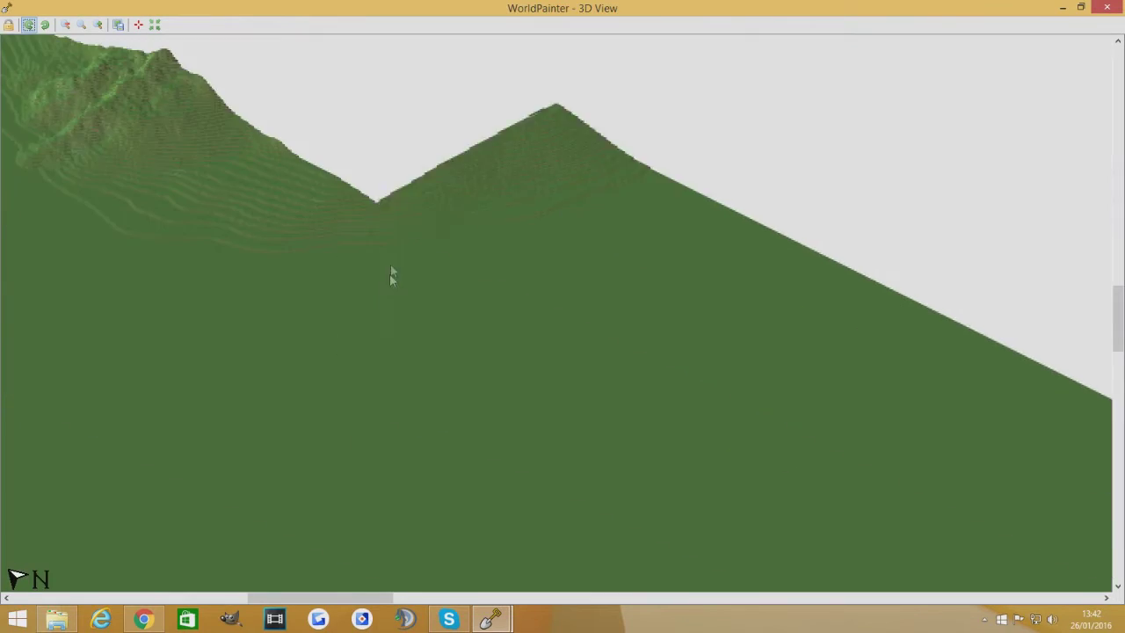
drag(329, 164, 525, 492)
drag(338, 255, 583, 410)
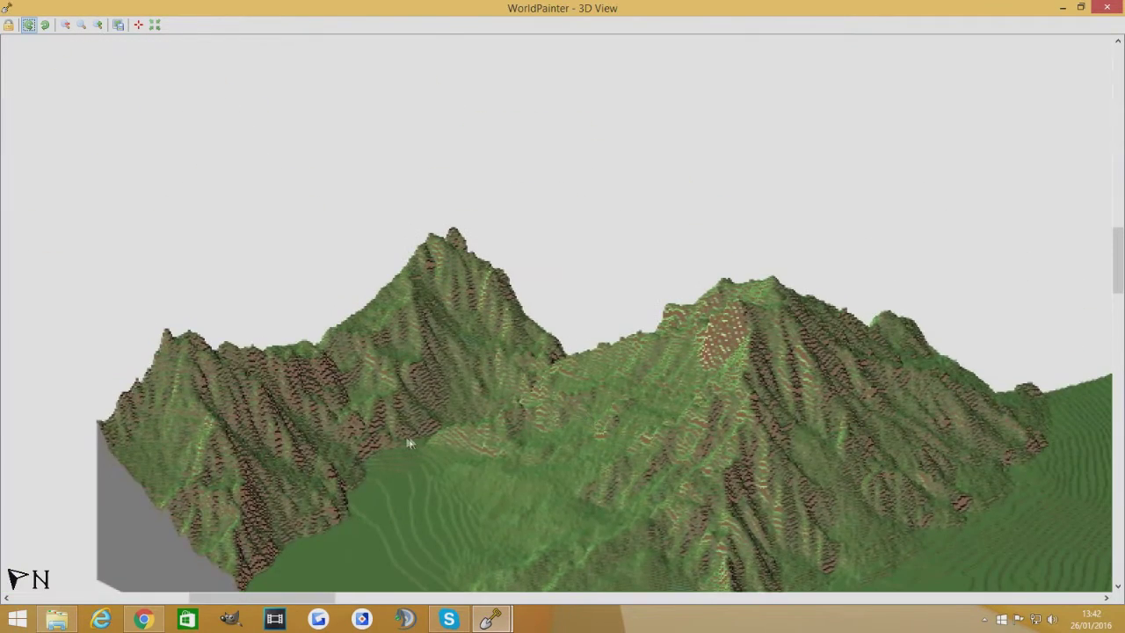
Step: Examine the western and southern sides of the mountain range in the 3D view and return to the map
drag(377, 474, 465, 403)
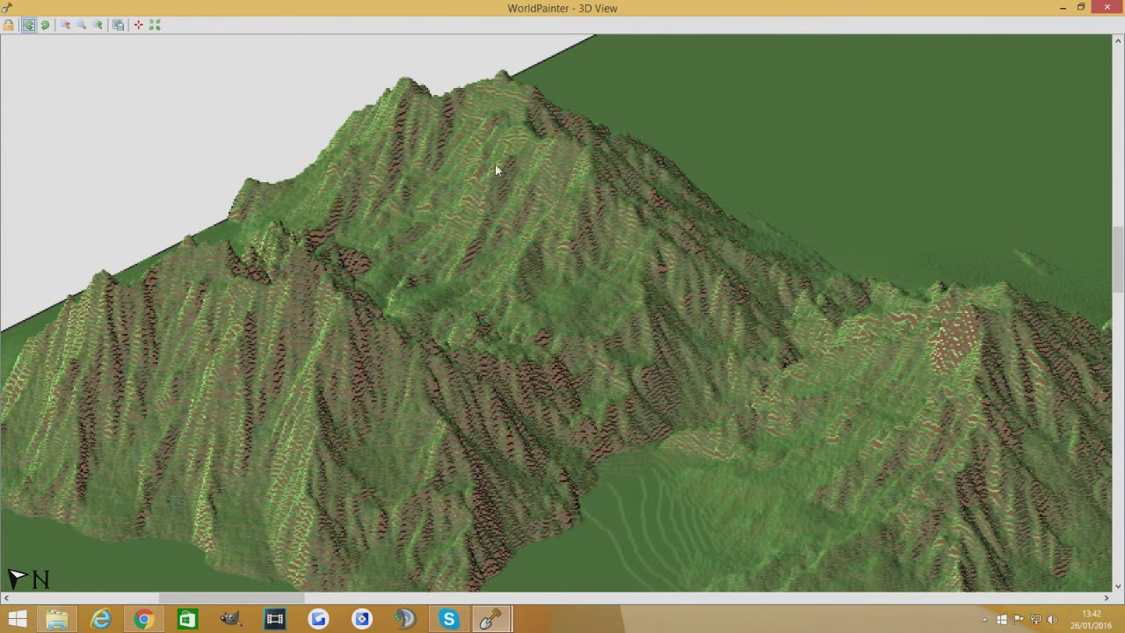
drag(308, 503, 345, 338)
click(476, 625)
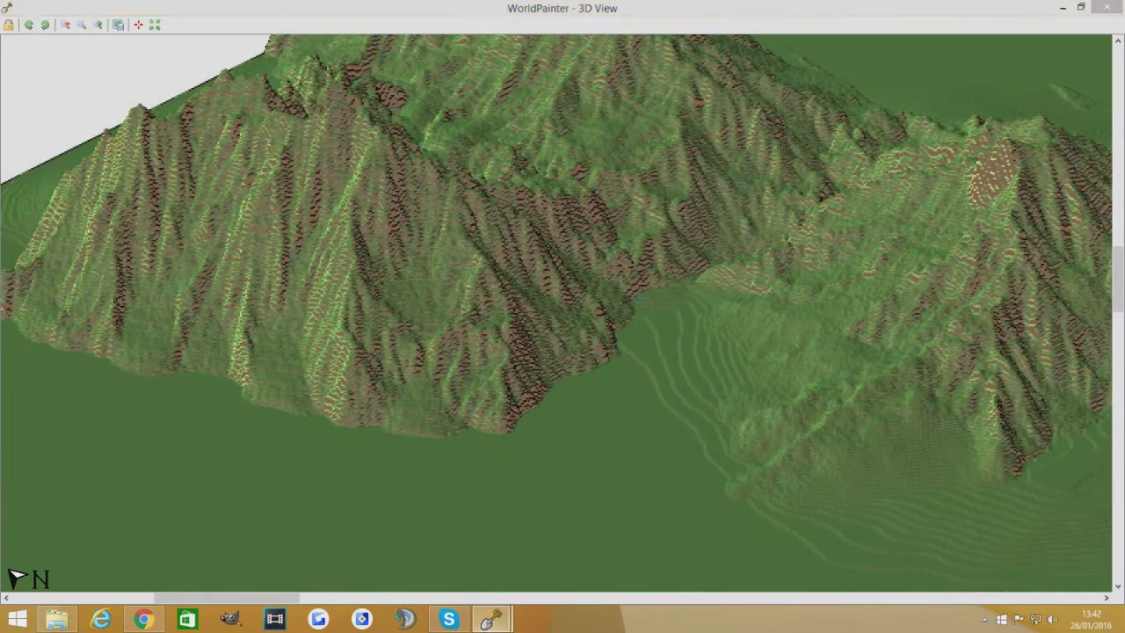
click(413, 550)
ctrl+scroll(893, 296, down, 1)
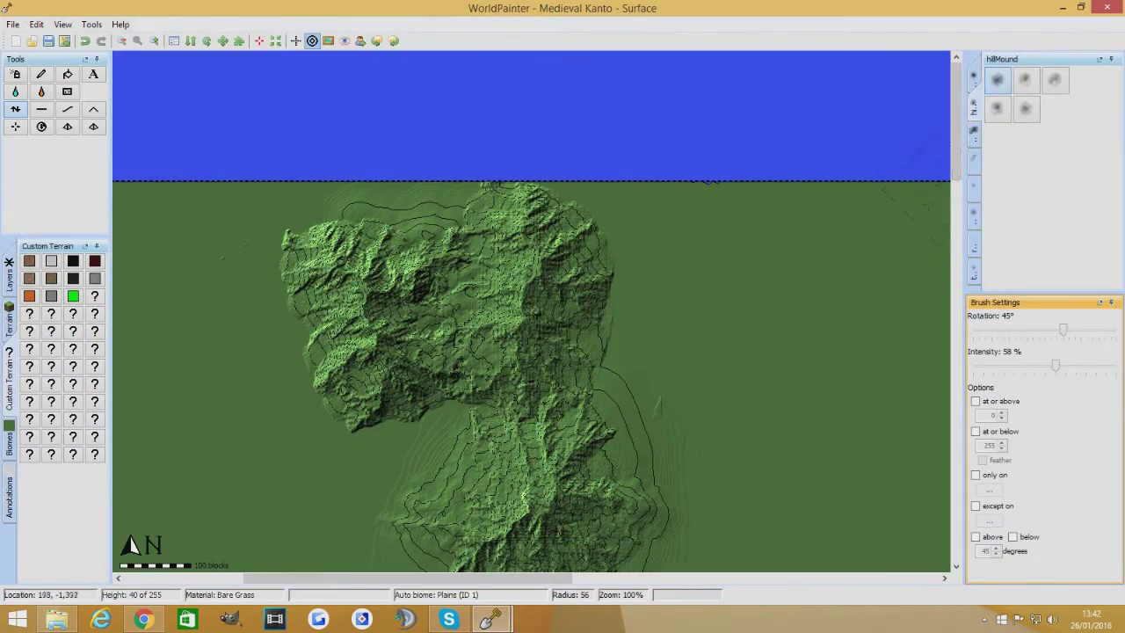
Step: Raise a large mountain west of the existing range with the eighth brush of the brushes set at radius 300 and 58% intensity
click(973, 134)
click(1025, 136)
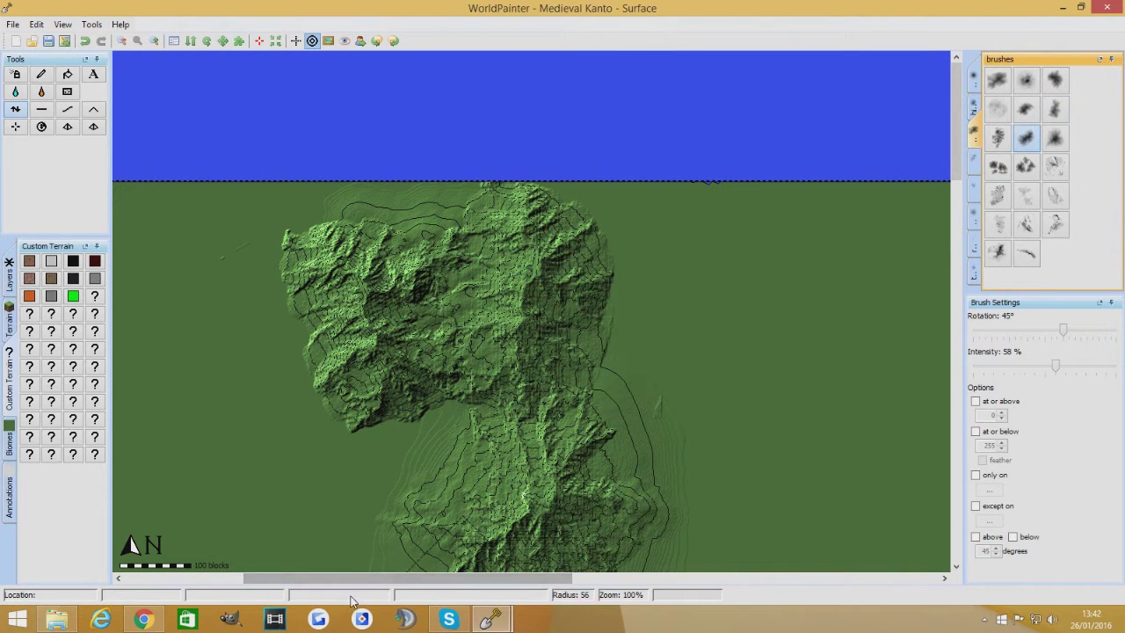
drag(376, 578, 300, 578)
scroll(309, 354, up, 4)
drag(309, 355, 309, 354)
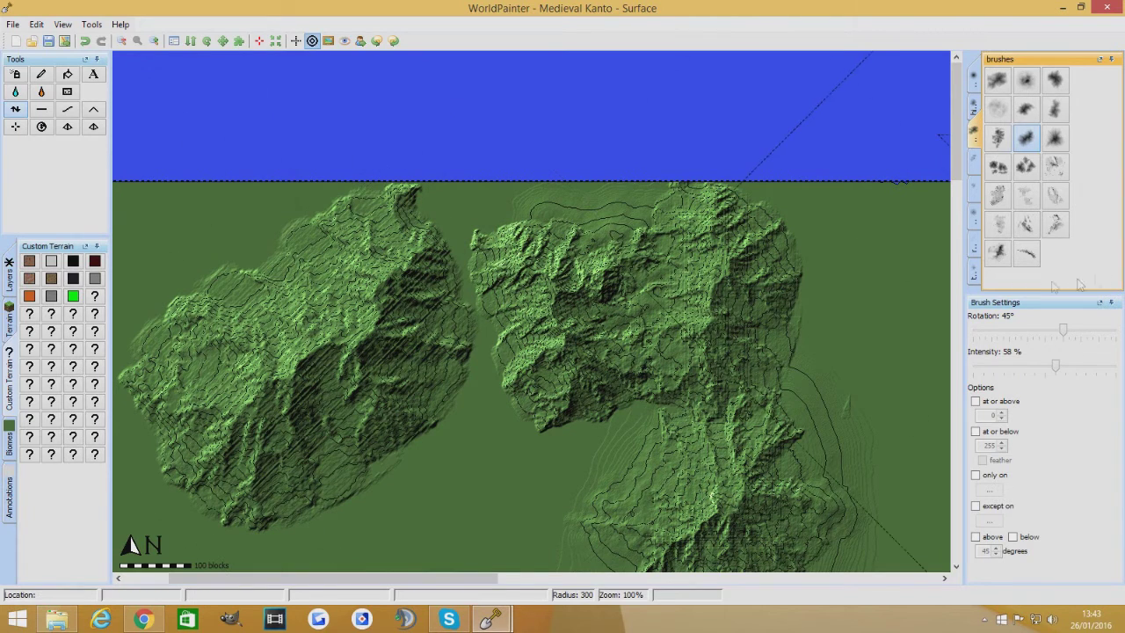
Step: Join the western mountain to the range with the fifth brush at radius 115 and 93% intensity, and raise the northern edge beside the junction
scroll(377, 299, up, 14)
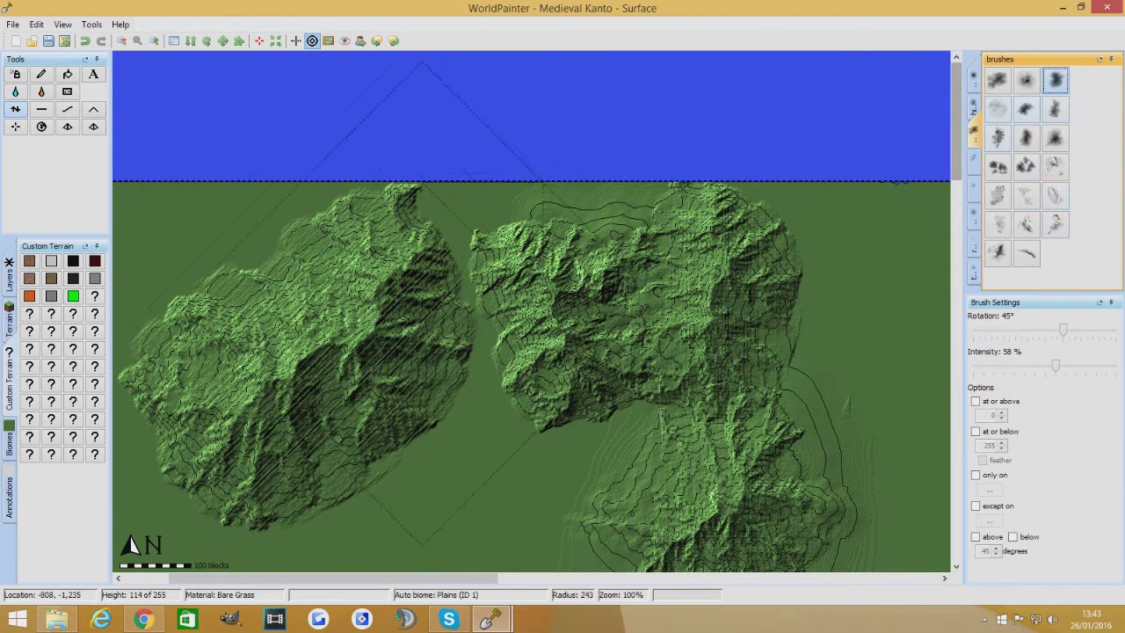
scroll(465, 357, down, 6)
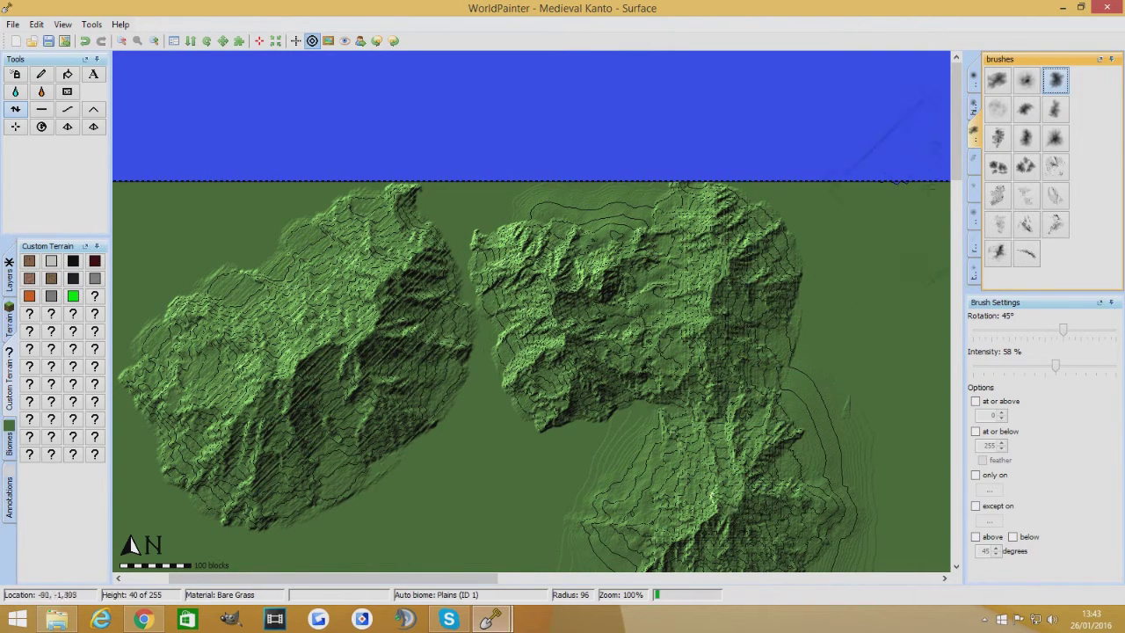
click(1026, 108)
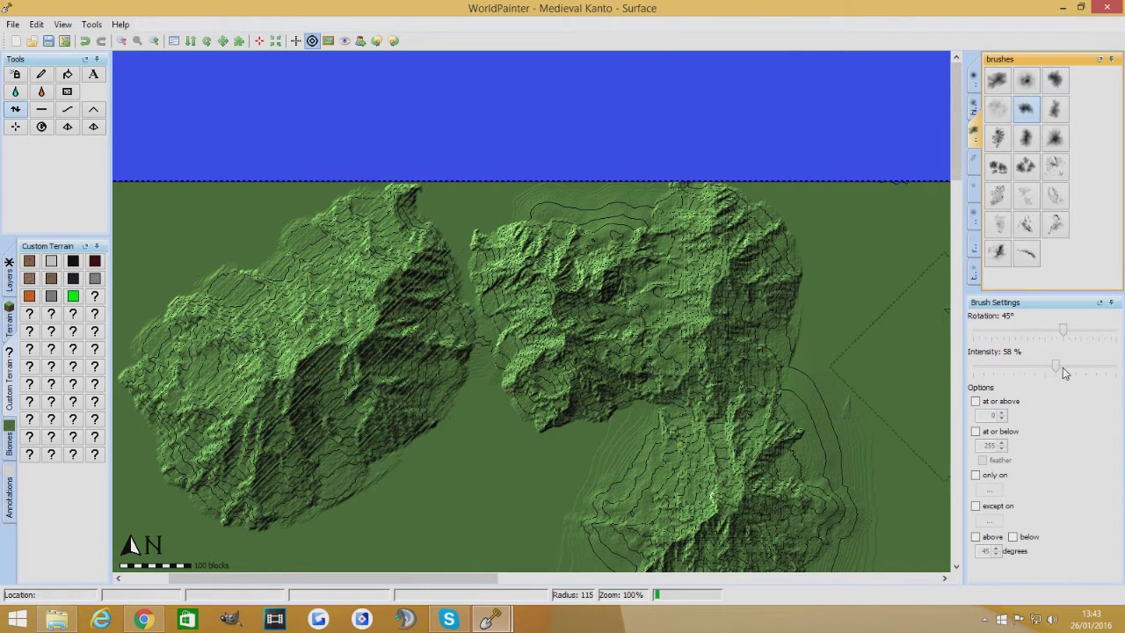
drag(1058, 366, 1106, 366)
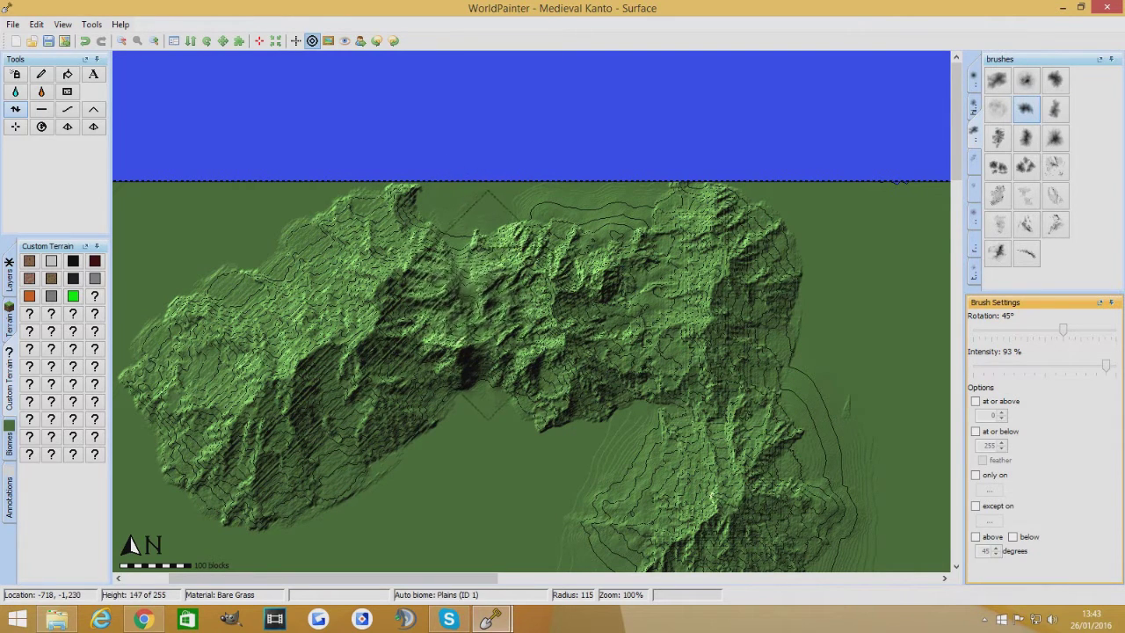
mouse_move(466, 262)
mouse_down()
mouse_move(457, 211)
mouse_move(560, 198)
mouse_move(457, 242)
mouse_move(459, 225)
mouse_move(565, 207)
mouse_move(515, 200)
mouse_move(633, 202)
mouse_up()
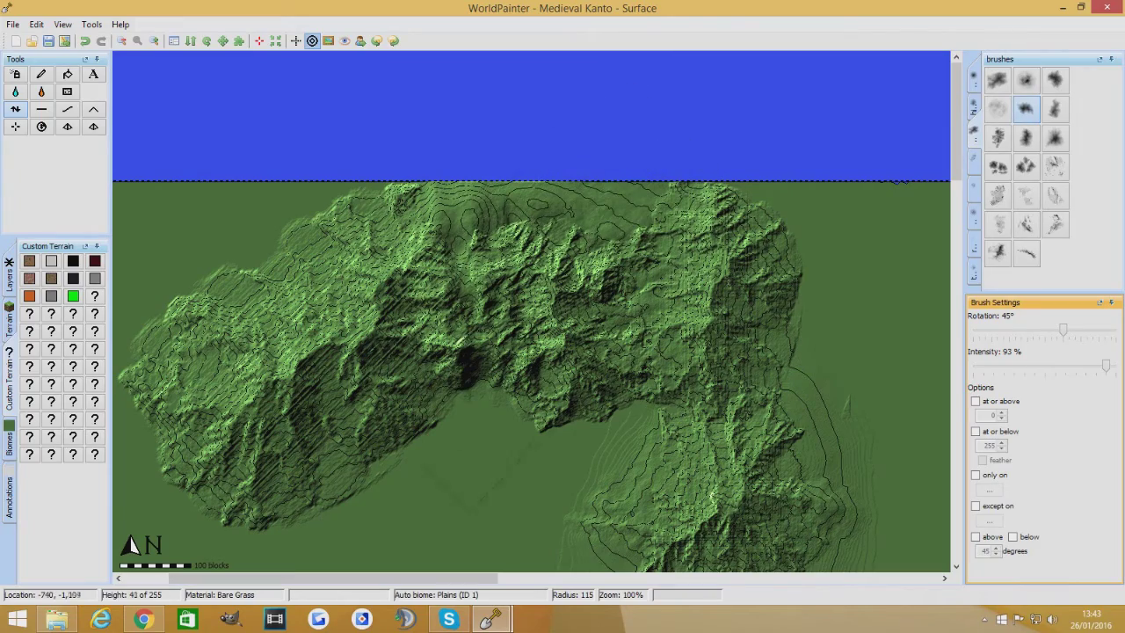
Step: Inspect the new junction between the western mountain and the range in the 3D view and return to the map
click(567, 560)
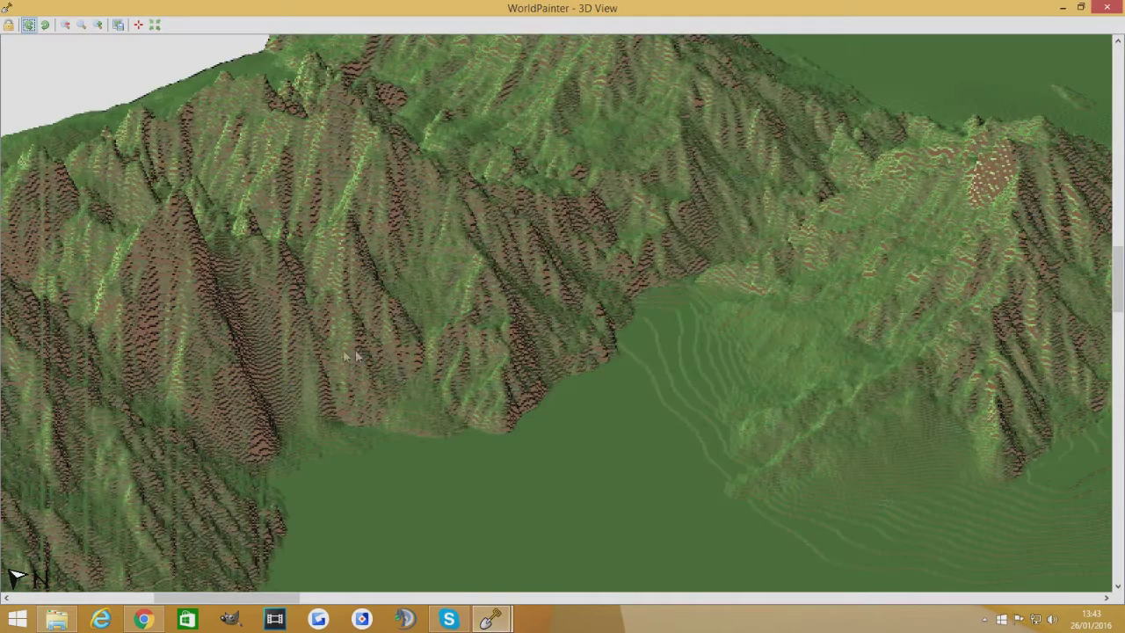
drag(370, 356, 614, 392)
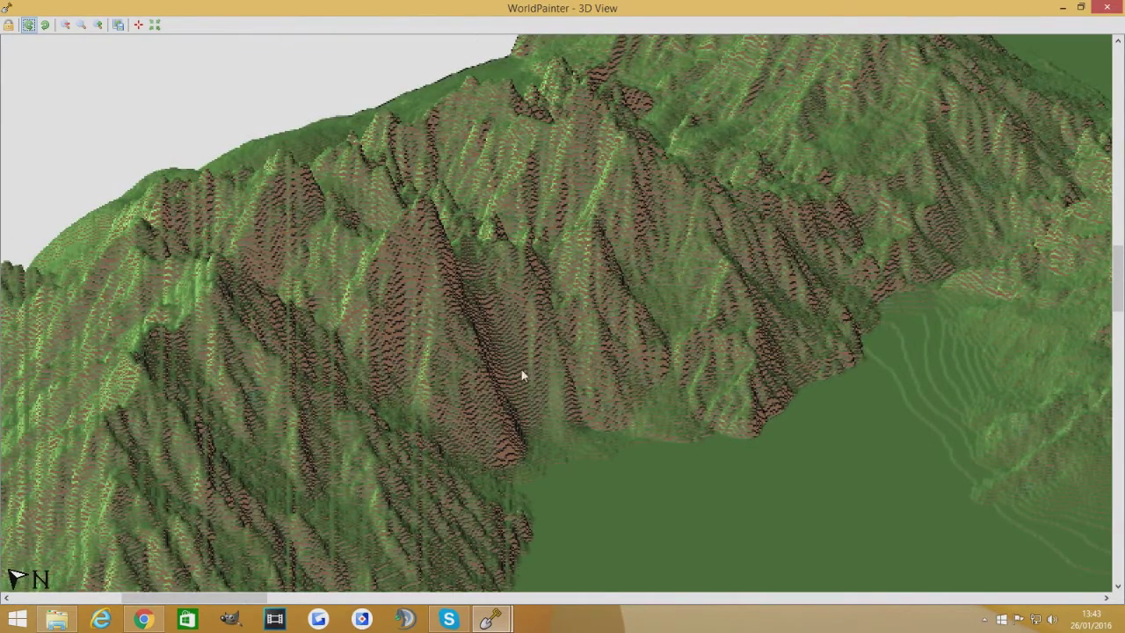
drag(387, 328, 386, 282)
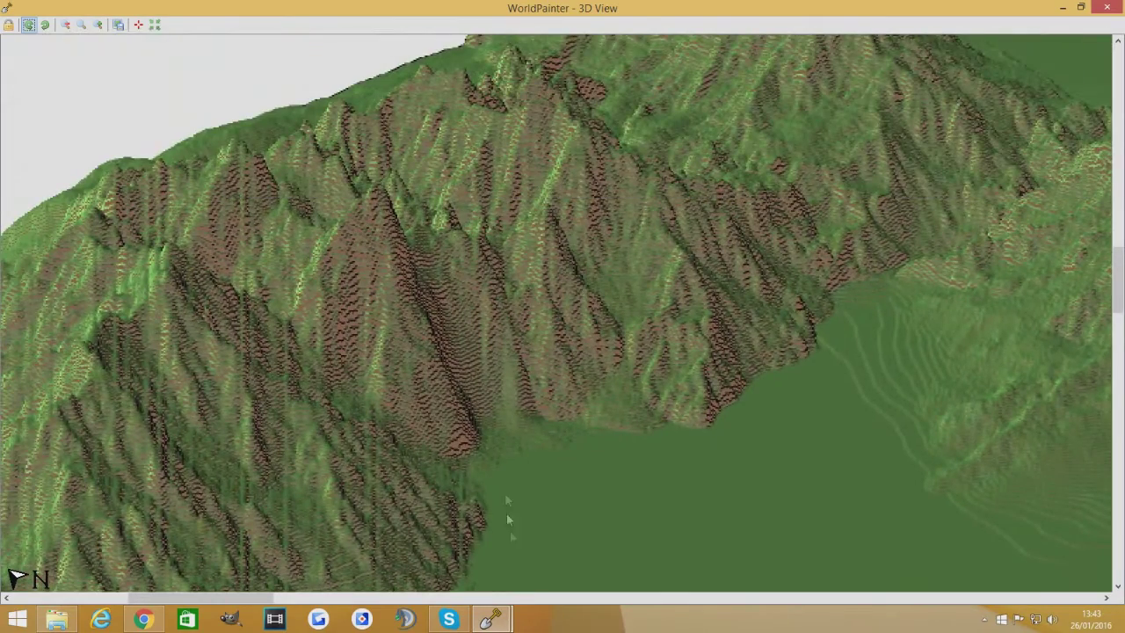
mouse_move(498, 626)
click(417, 549)
Step: Lower the brush intensity to 58% and bring up the hillMound brushes for close work on the junction
ctrl+scroll(351, 412, up, 1)
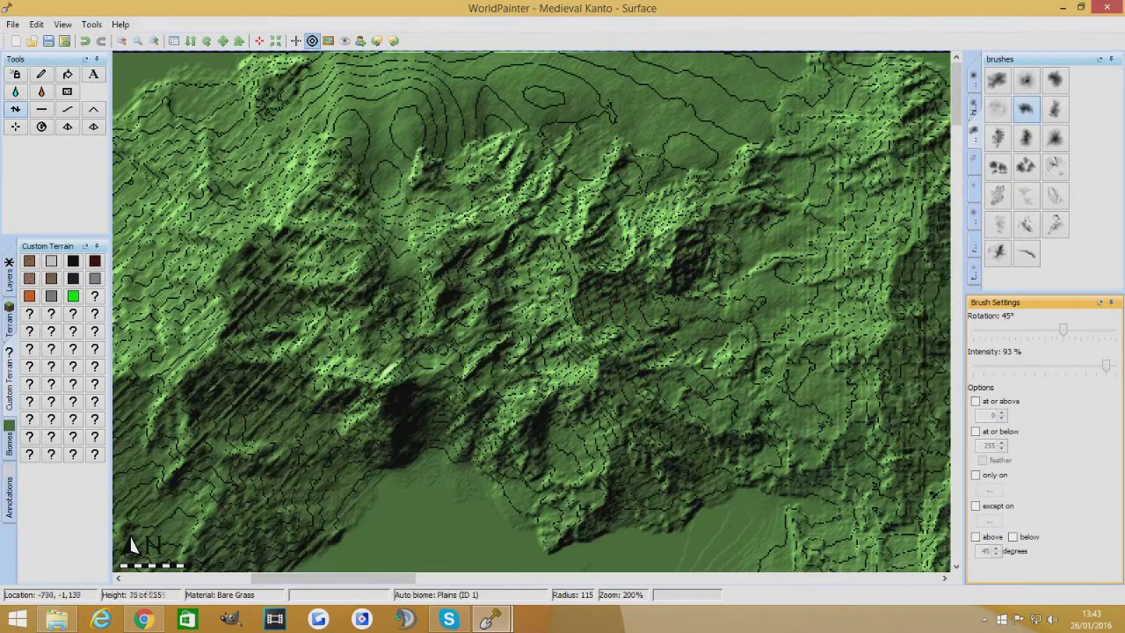
drag(1106, 367, 1054, 365)
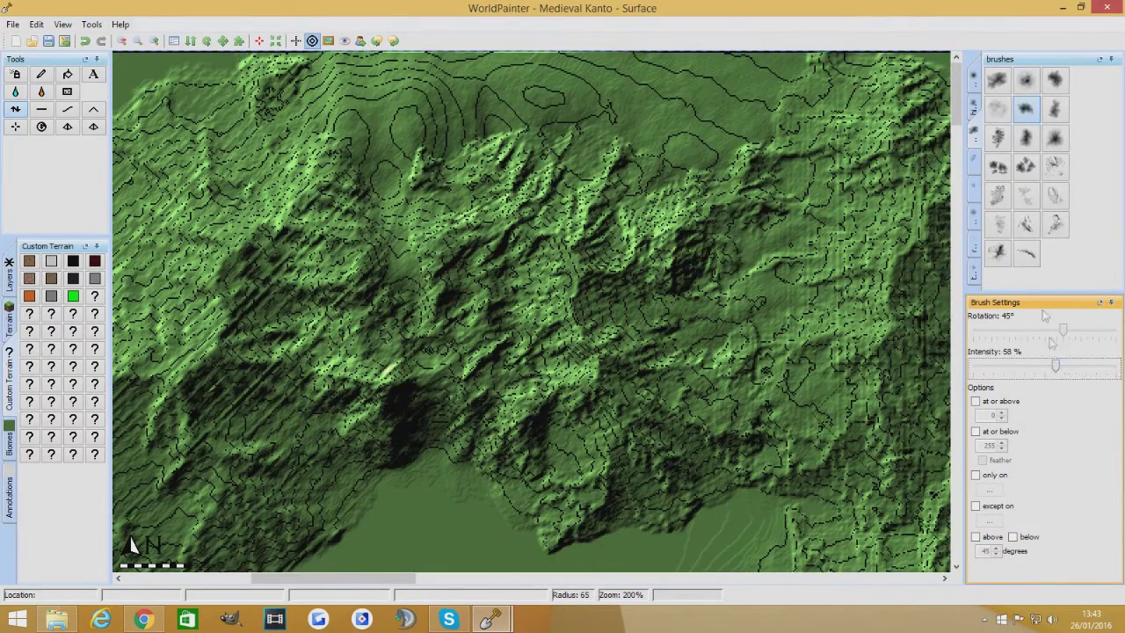
click(974, 108)
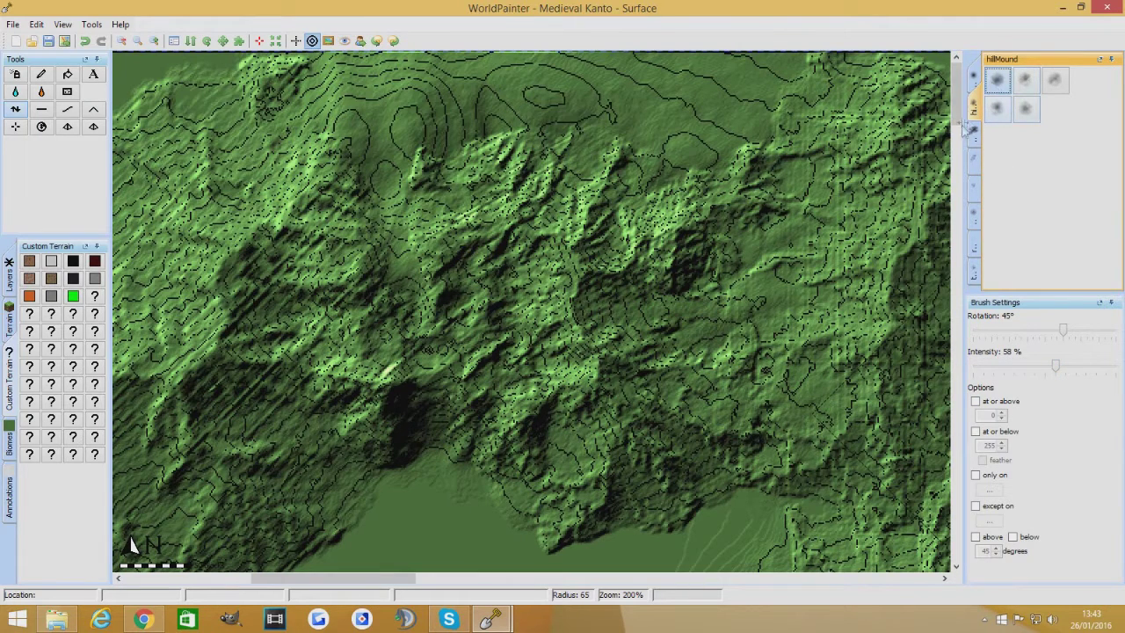
drag(974, 132, 984, 146)
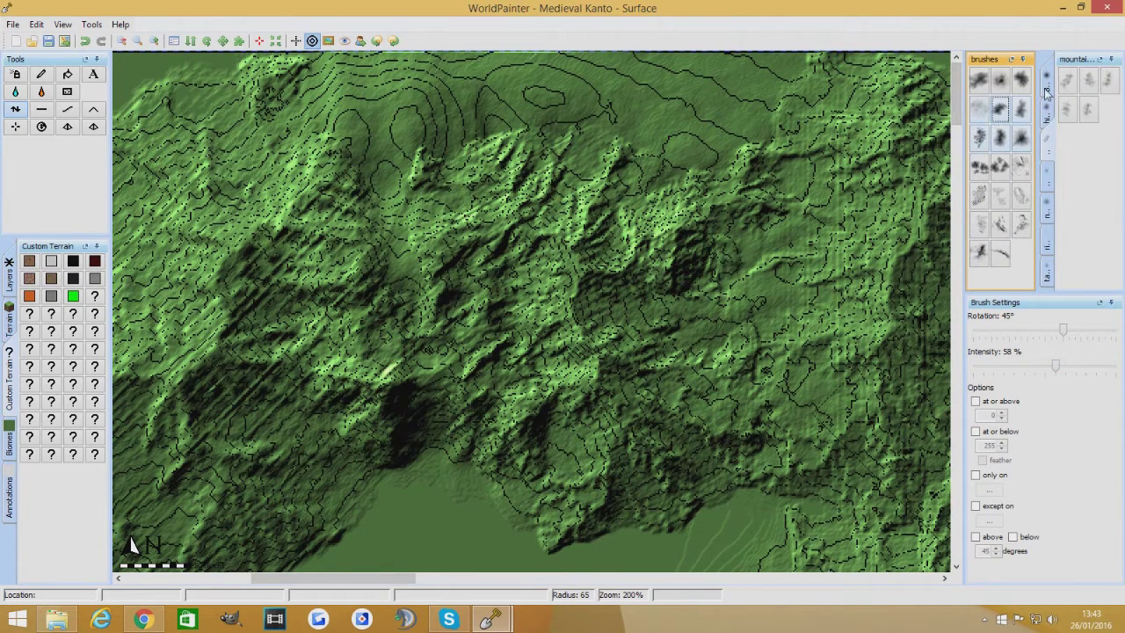
click(1046, 150)
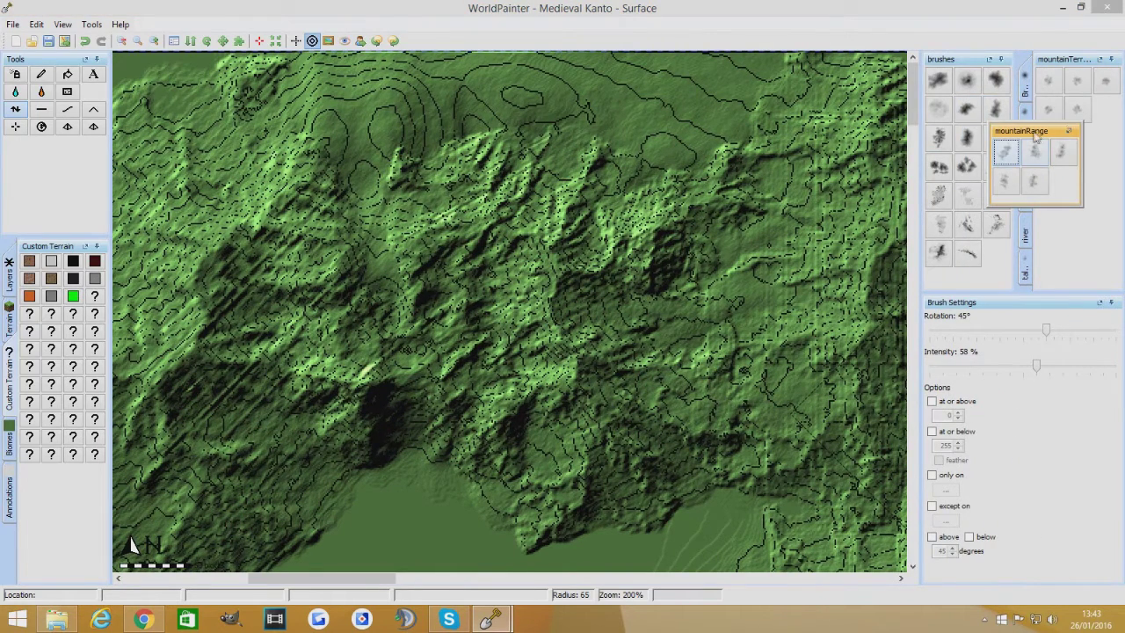
mouse_move(1034, 132)
mouse_down()
mouse_move(972, 66)
mouse_move(1010, 88)
mouse_move(1032, 171)
mouse_up()
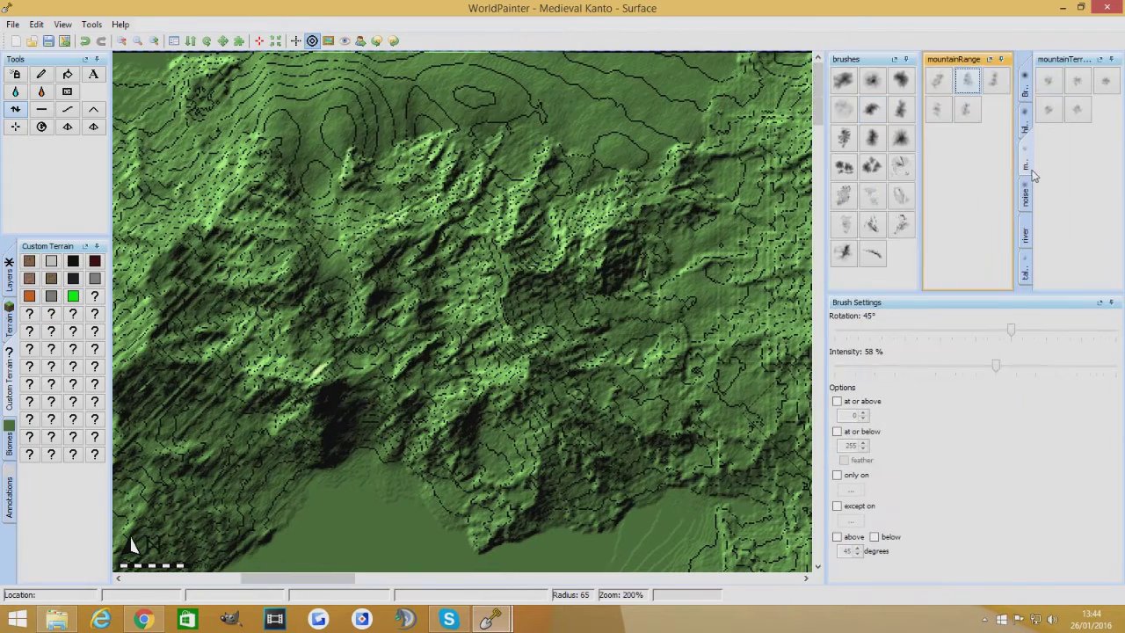
mouse_move(884, 59)
mouse_down()
mouse_move(1046, 231)
mouse_move(1024, 237)
mouse_up()
drag(950, 57, 1031, 269)
Step: Build a gentle slope at the southern foot of the junction with the fifth hillMound brush at radius 93 and 58% intensity
click(974, 109)
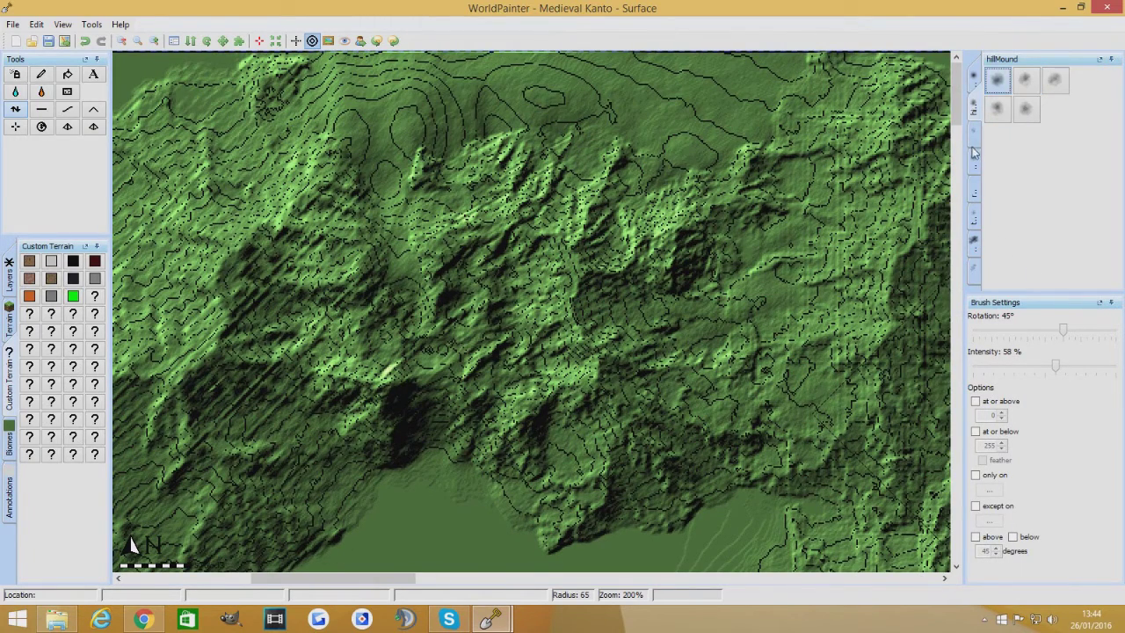
click(974, 243)
click(974, 107)
click(974, 242)
click(1027, 138)
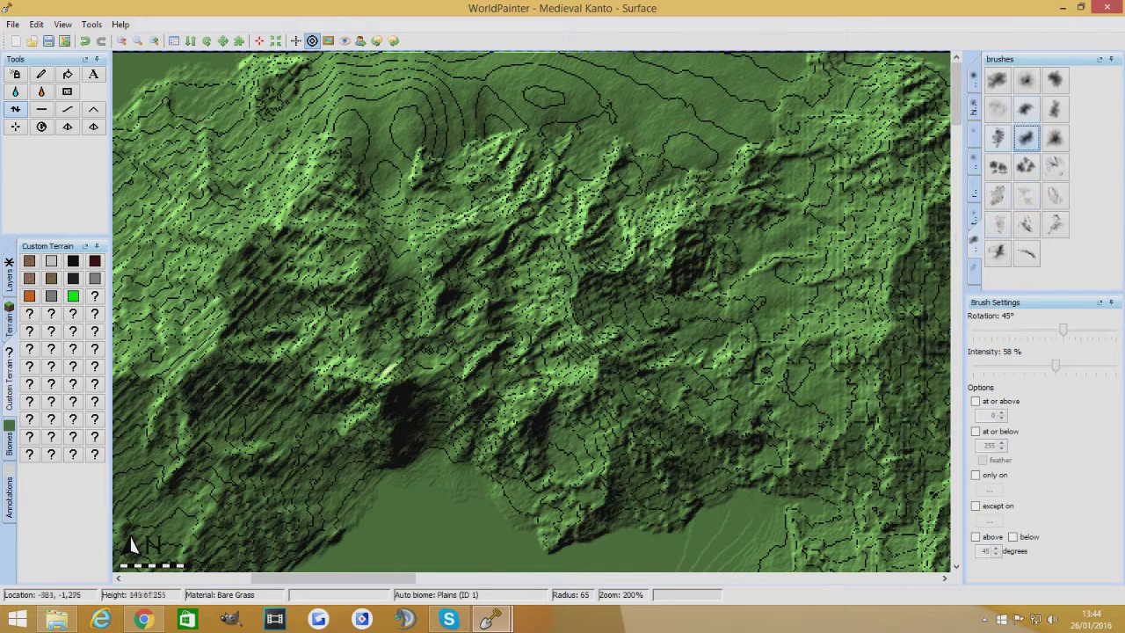
click(975, 108)
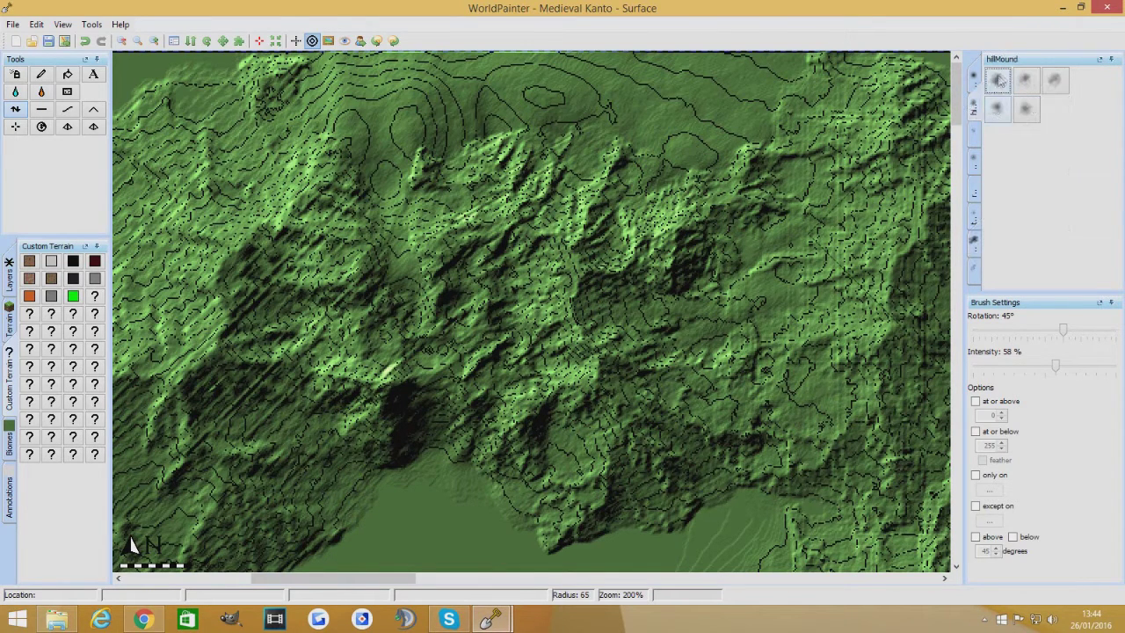
click(1025, 108)
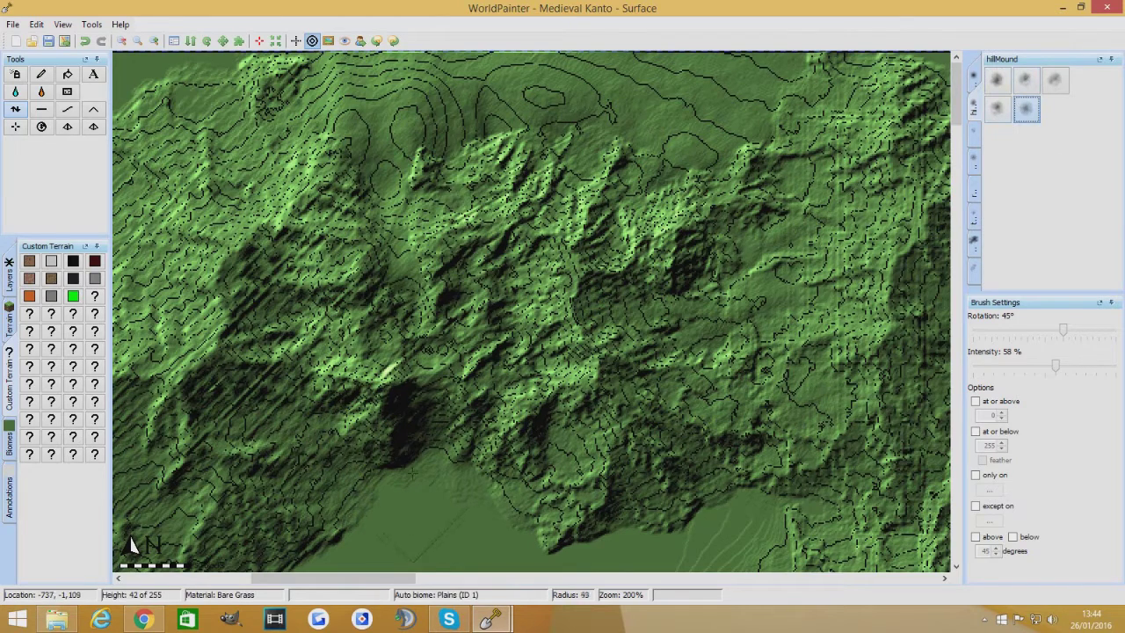
mouse_move(412, 476)
mouse_down()
mouse_move(437, 449)
mouse_move(400, 479)
mouse_move(345, 477)
mouse_up()
Step: Fill the steep hollow on the junction's southern side with the hillMound brush at 79% intensity
drag(1057, 366, 1085, 365)
click(957, 119)
scroll(960, 117, down, 3)
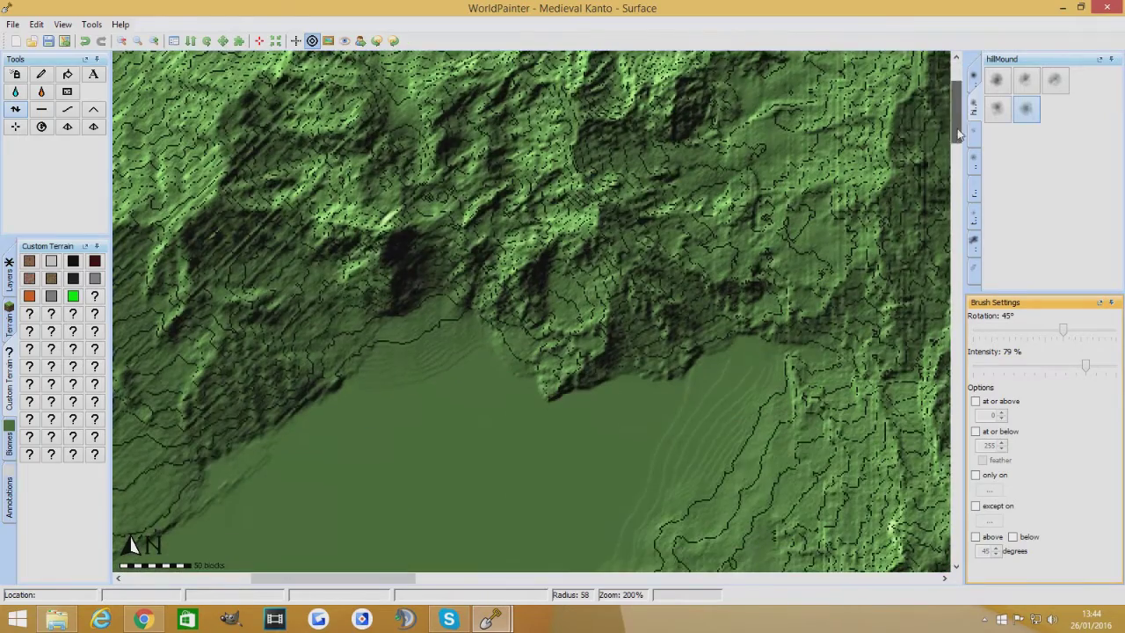
mouse_move(427, 324)
mouse_down()
mouse_move(433, 287)
mouse_move(430, 304)
mouse_move(351, 324)
mouse_move(457, 351)
mouse_move(459, 374)
mouse_move(357, 287)
mouse_move(457, 299)
mouse_move(475, 263)
mouse_move(461, 303)
mouse_up()
scroll(389, 217, up, 5)
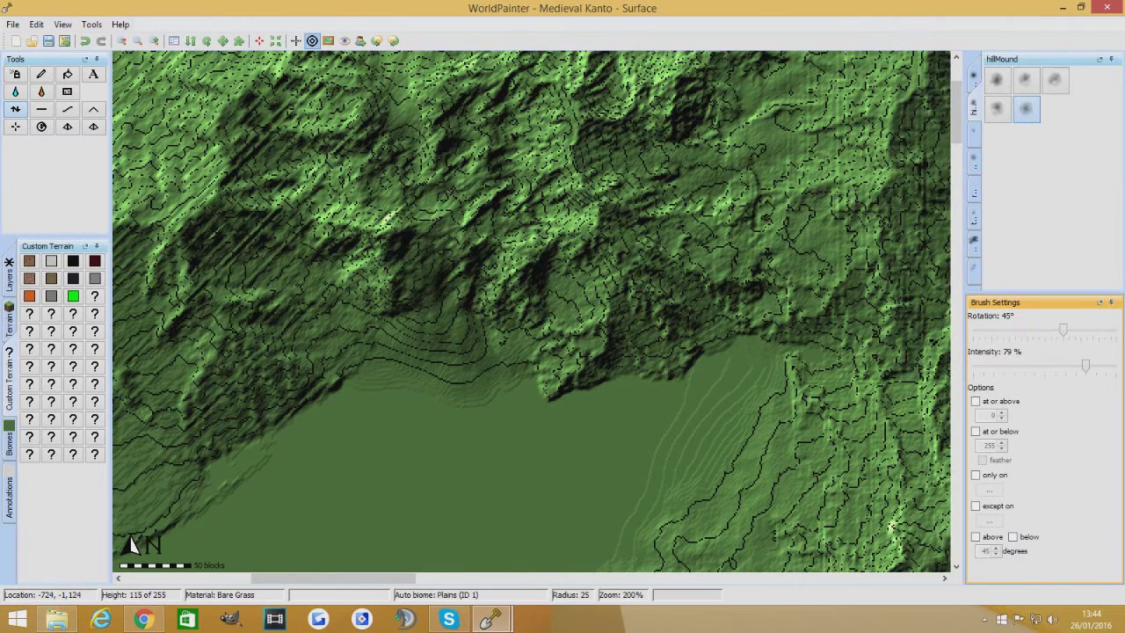
Step: Spread the filled slope along the southern foot of the mountains and soften its lower edge with the hillMound brush
scroll(422, 233, down, 3)
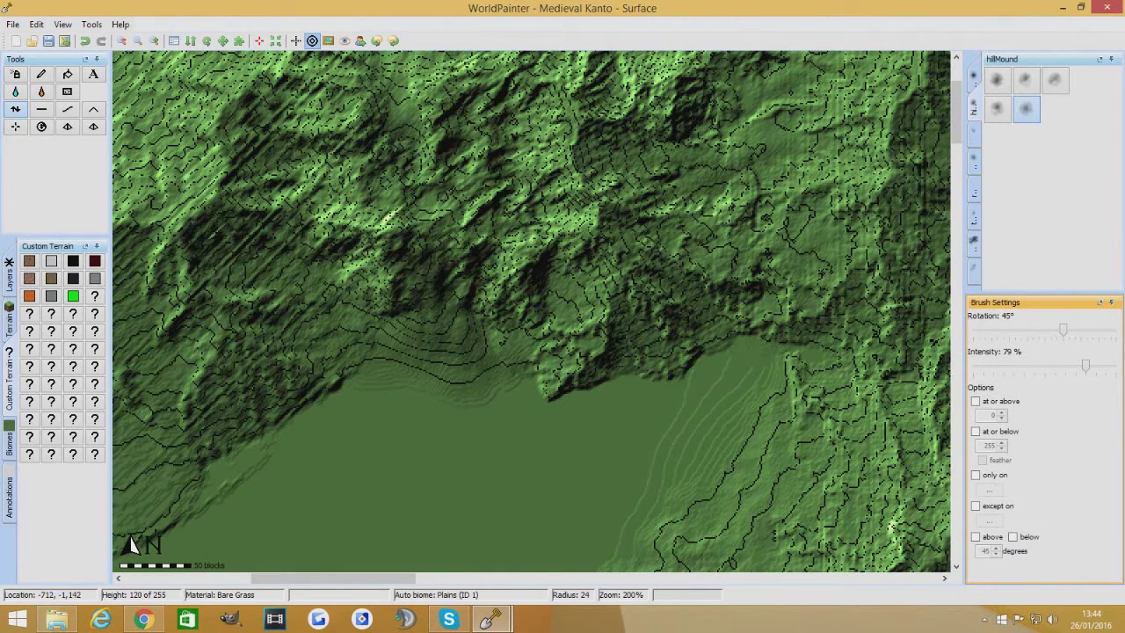
scroll(453, 297, up, 3)
mouse_move(499, 343)
mouse_down()
mouse_move(515, 297)
mouse_move(364, 376)
mouse_up()
scroll(395, 360, up, 2)
scroll(369, 391, up, 3)
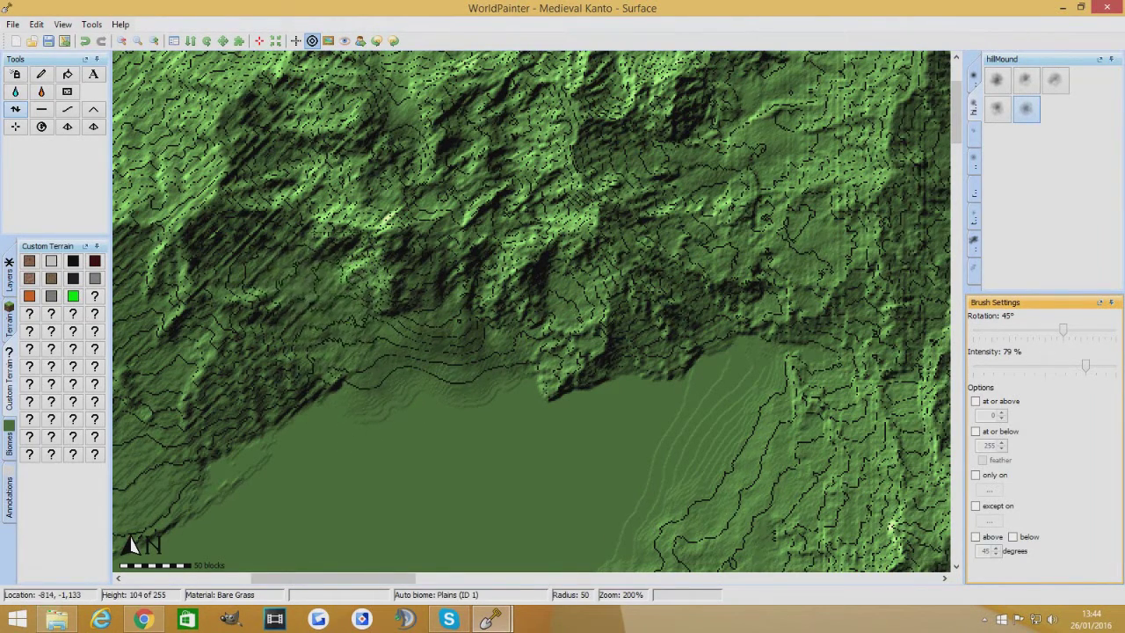
Step: Check the filled hollow and its softened edge in the 3D view and return to the map
mouse_move(489, 619)
click(571, 541)
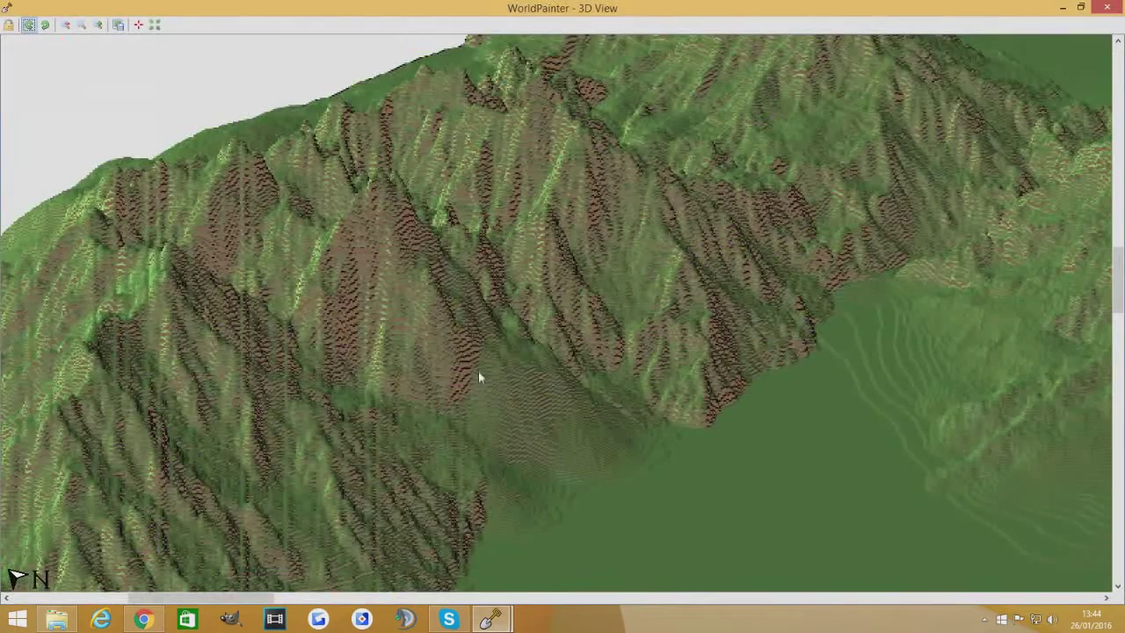
drag(506, 448, 434, 282)
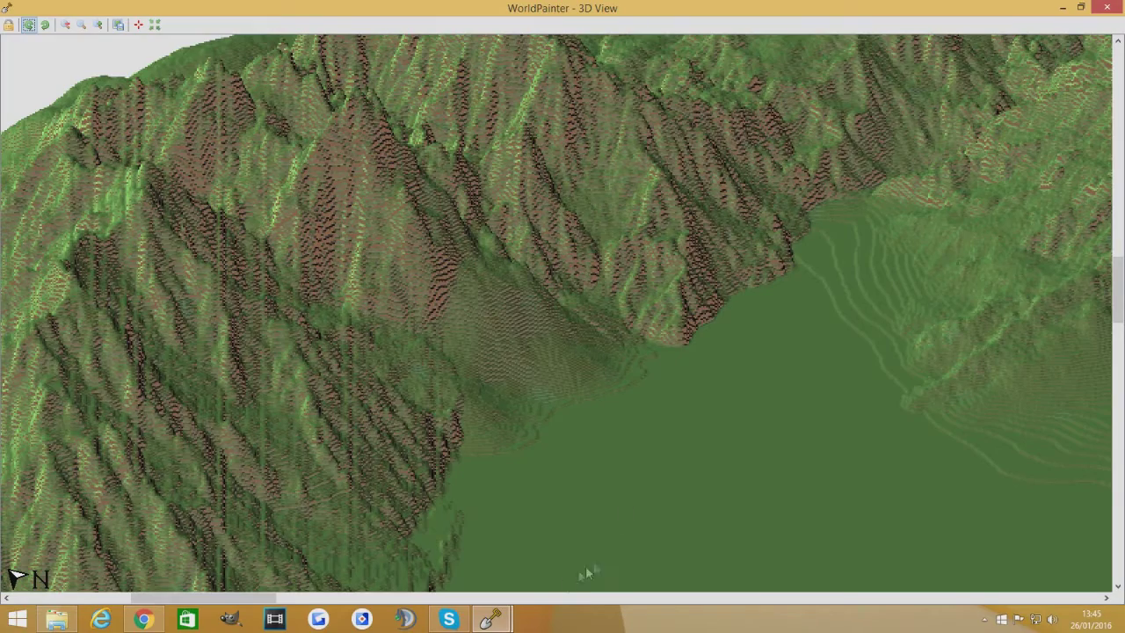
mouse_move(489, 616)
click(420, 541)
Step: Smooth the steep face above the filled hollow with short hillMound strokes at radius 39 and 79% intensity
scroll(337, 264, up, 2)
scroll(390, 214, down, 4)
drag(344, 212, 378, 246)
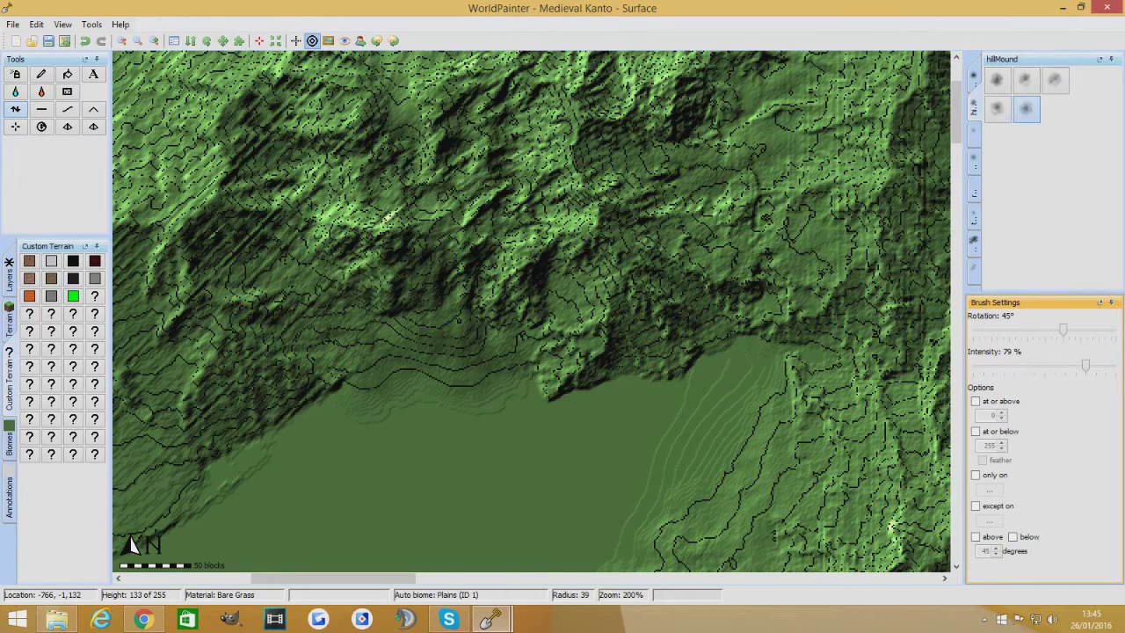
drag(334, 209, 338, 228)
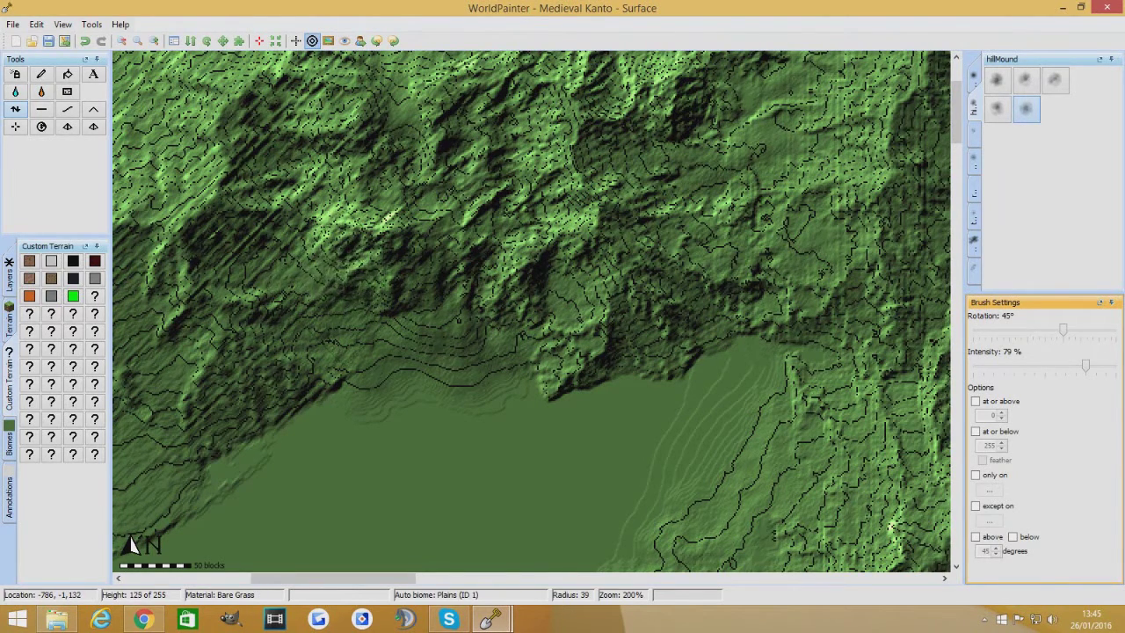
Step: Raise broad foothills across the flat ground south of the junction with the hillMound brush, enlarging it up to radius 136
scroll(369, 295, up, 1)
mouse_move(365, 293)
mouse_down()
mouse_move(391, 326)
mouse_move(381, 365)
mouse_move(332, 426)
mouse_move(302, 296)
mouse_move(334, 305)
mouse_move(408, 405)
mouse_move(403, 425)
mouse_move(533, 484)
mouse_move(430, 453)
mouse_move(158, 497)
mouse_move(421, 444)
mouse_move(524, 432)
mouse_move(598, 444)
mouse_move(668, 430)
mouse_move(519, 378)
mouse_move(404, 431)
mouse_move(273, 446)
mouse_move(263, 483)
mouse_move(308, 405)
mouse_move(276, 331)
mouse_move(404, 378)
mouse_move(422, 361)
mouse_move(431, 396)
mouse_move(518, 413)
mouse_up()
scroll(417, 440, down, 5)
scroll(532, 484, up, 4)
Step: Examine the broad southern foothills and how they meet the mountain slopes in the 3D view
mouse_move(510, 617)
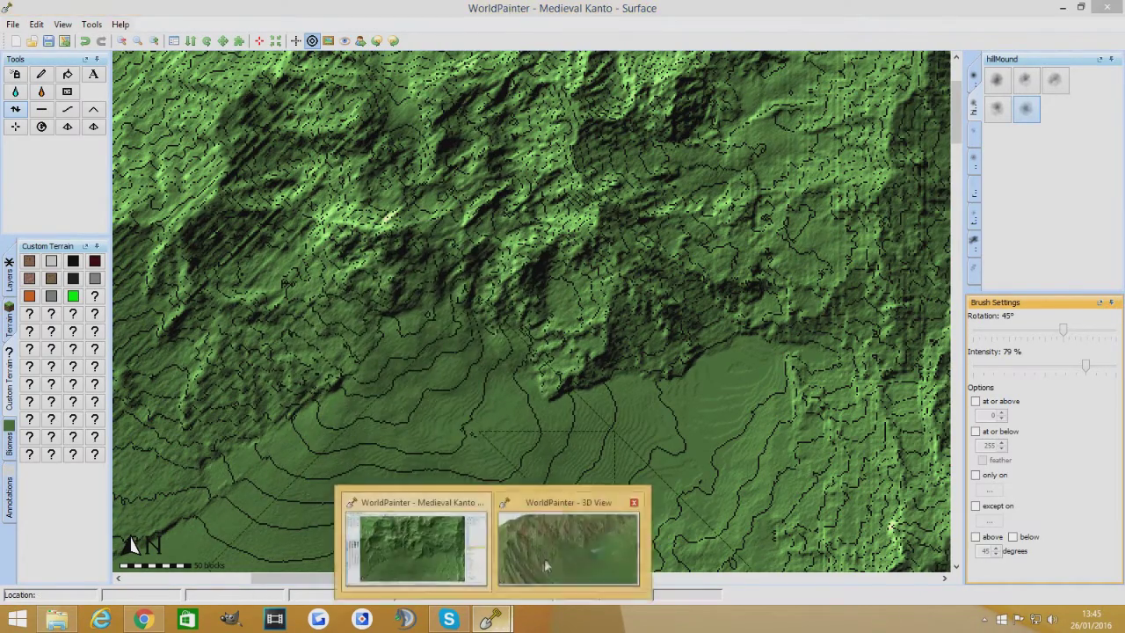
click(545, 551)
drag(562, 373, 595, 431)
click(494, 618)
click(413, 545)
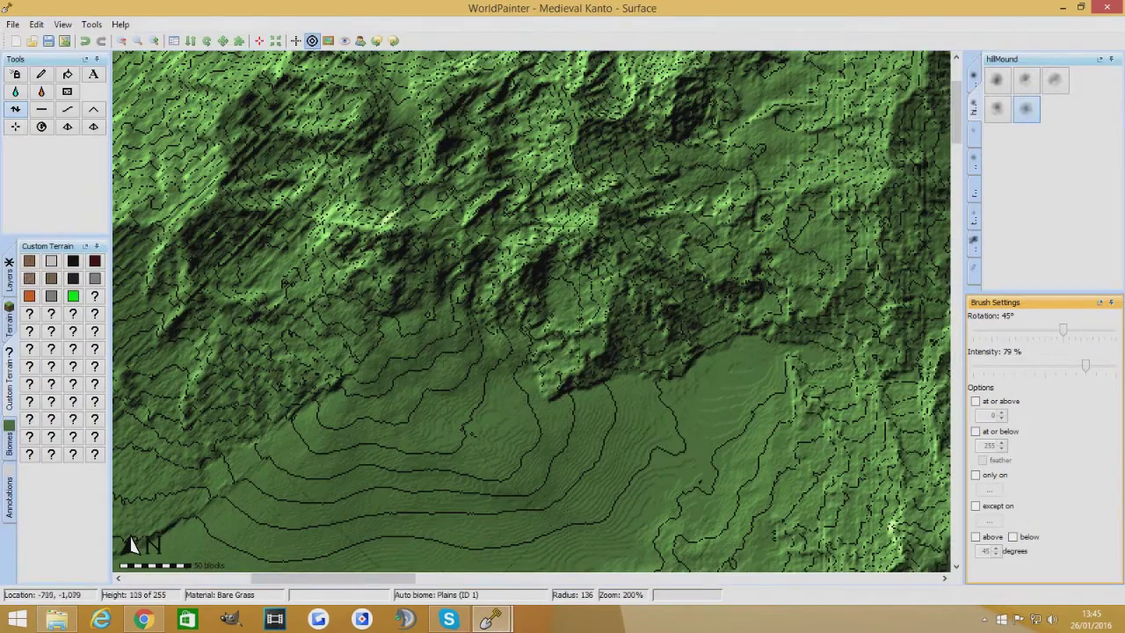
mouse_move(490, 619)
click(520, 577)
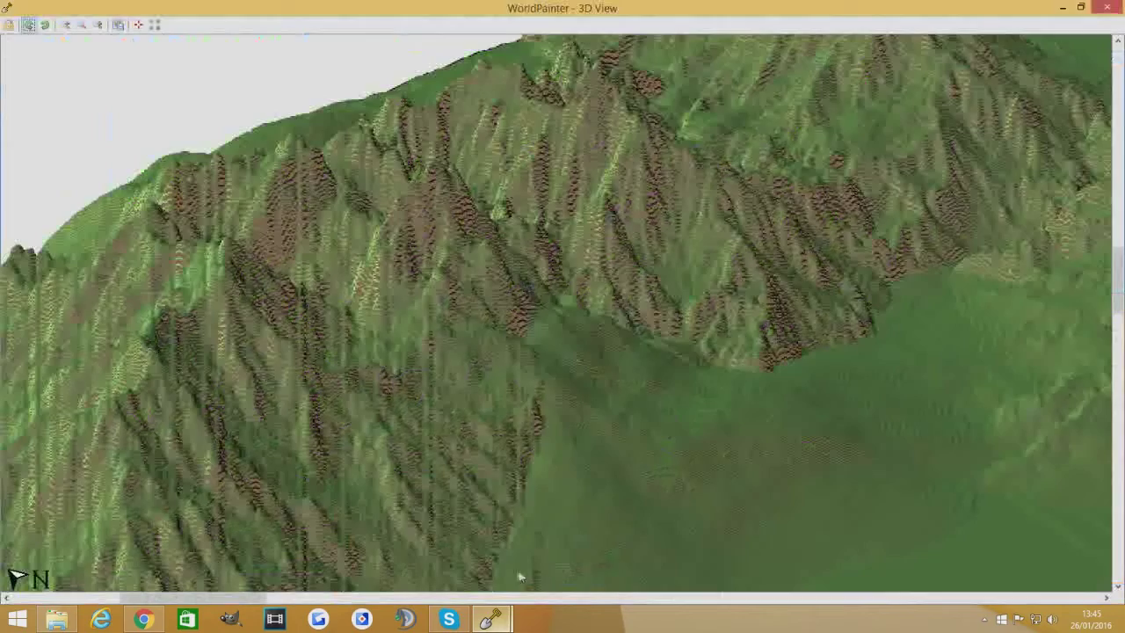
drag(483, 459, 502, 332)
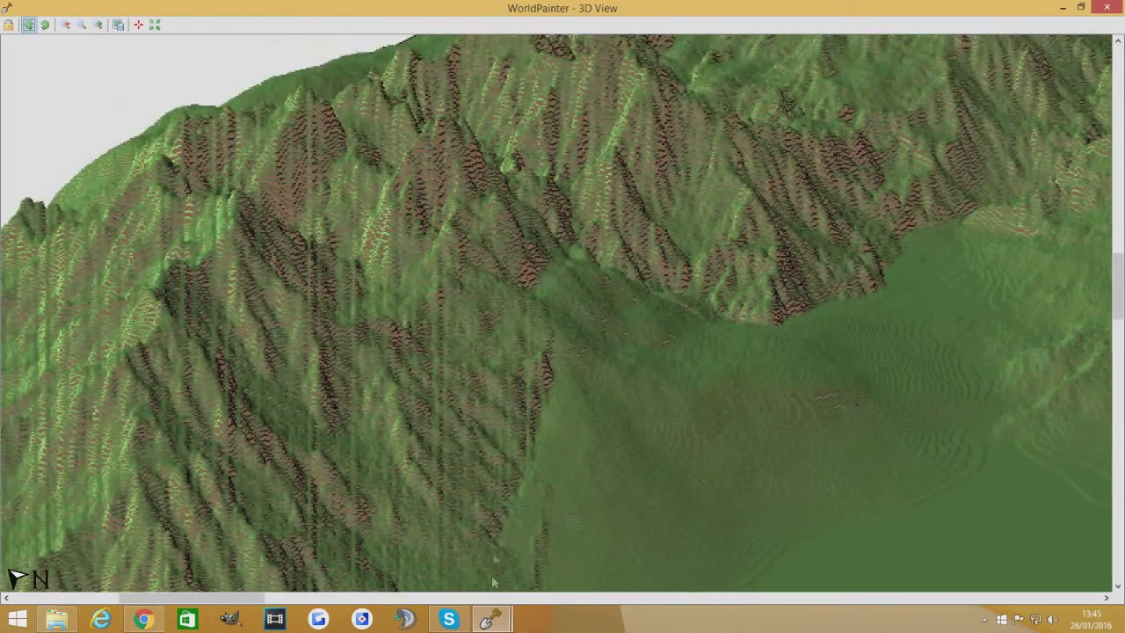
Step: Return to the map, choose the Smooth tool and pick the third mountain-shaped brush from the brushes set
mouse_move(490, 619)
click(413, 545)
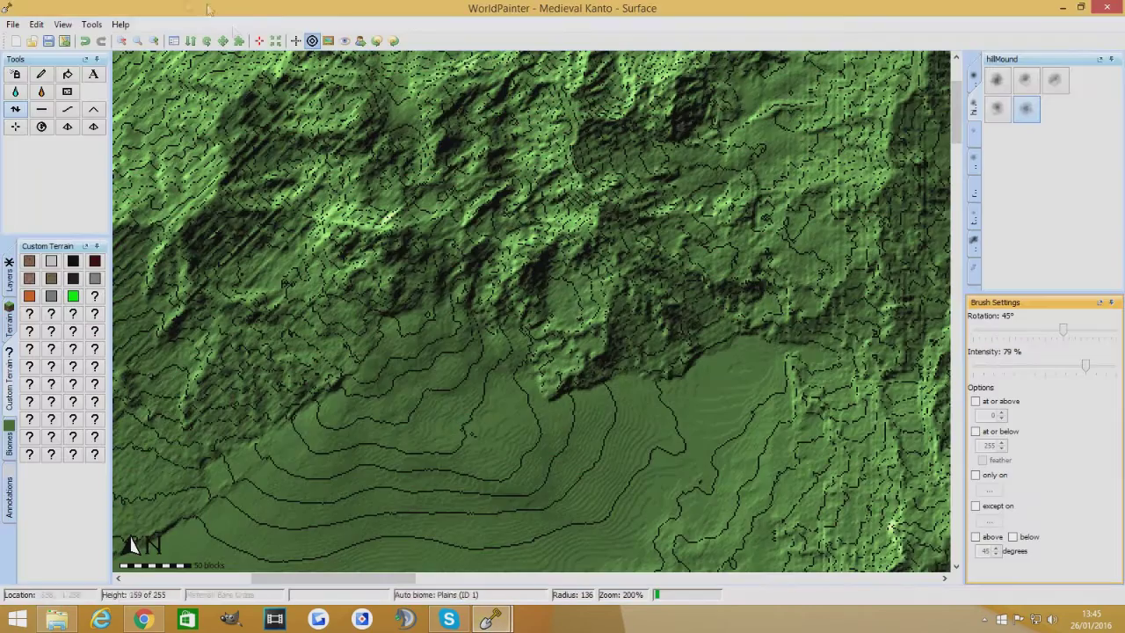
click(68, 109)
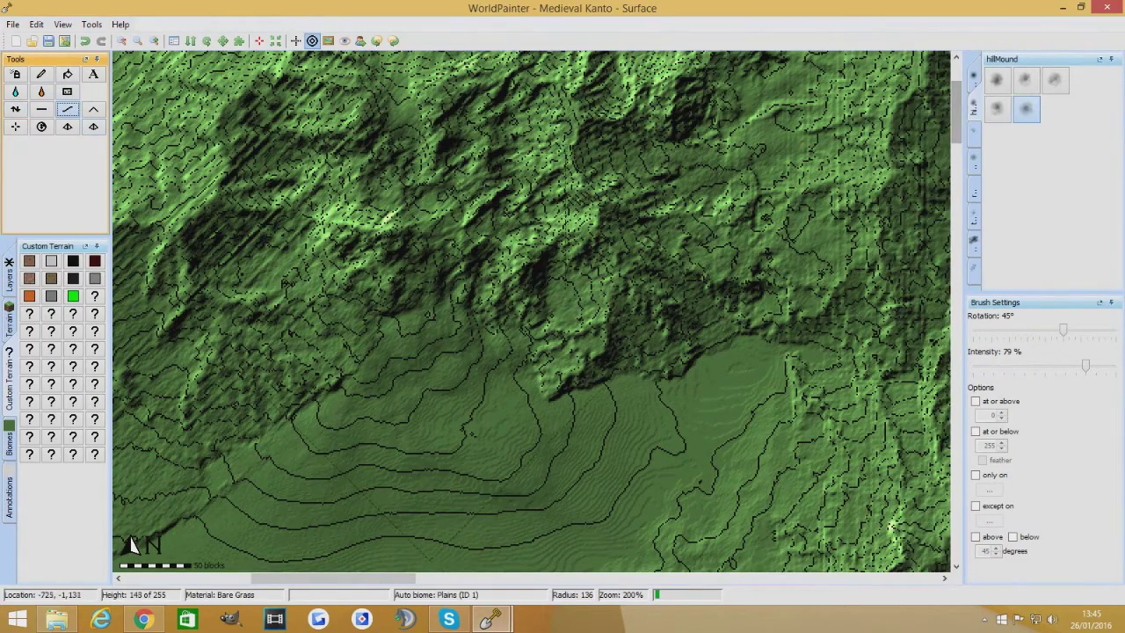
scroll(531, 311, up, 5)
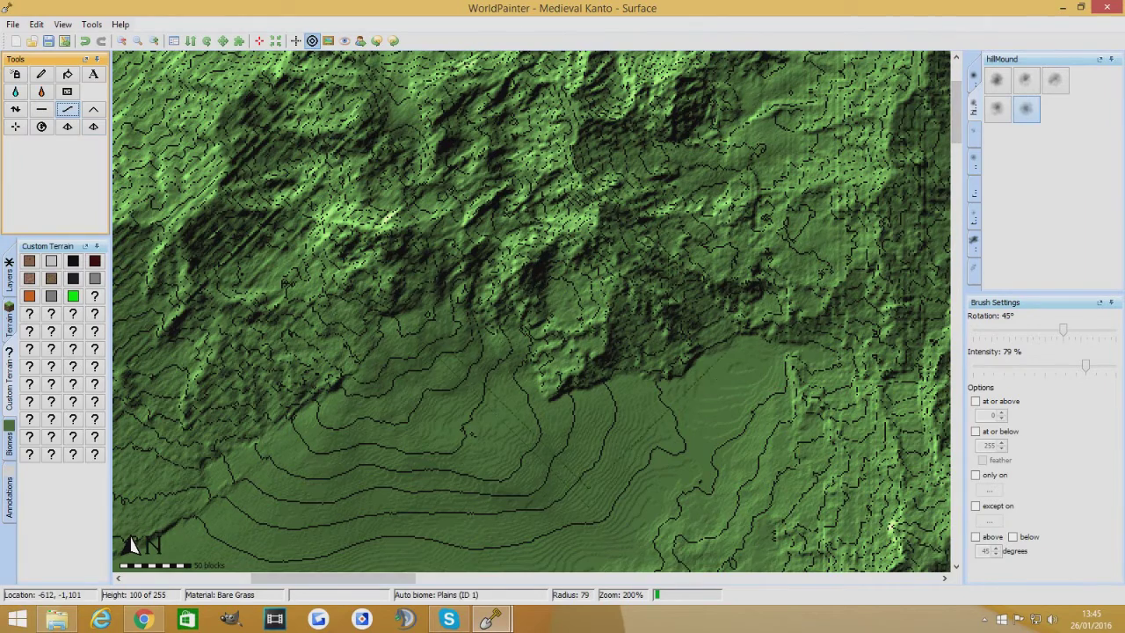
click(972, 157)
mouse_move(977, 173)
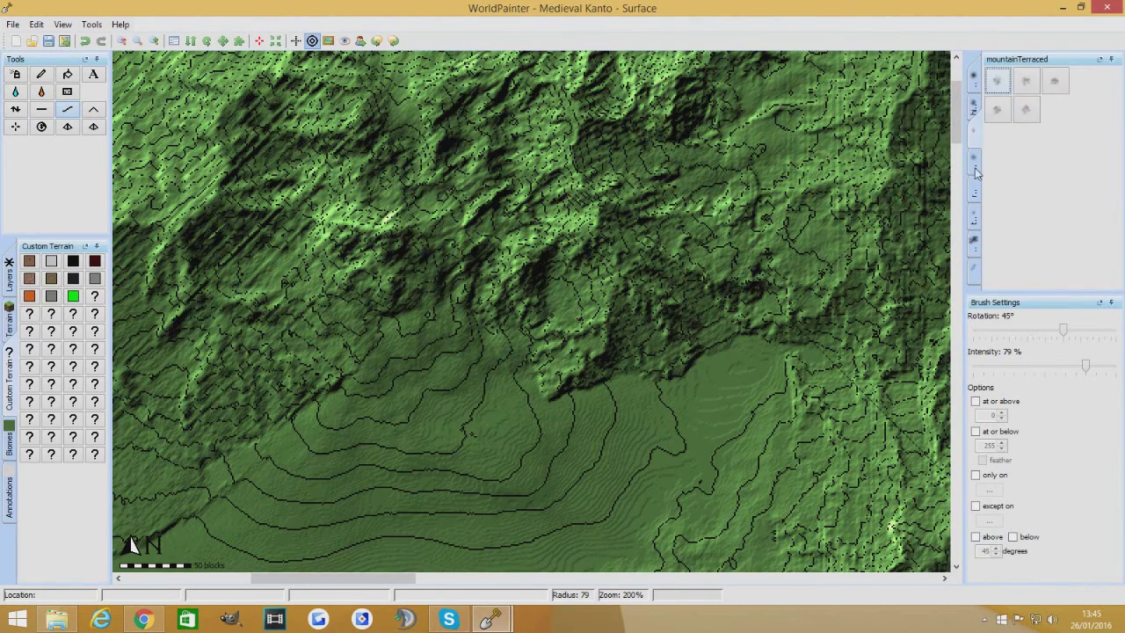
mouse_move(976, 223)
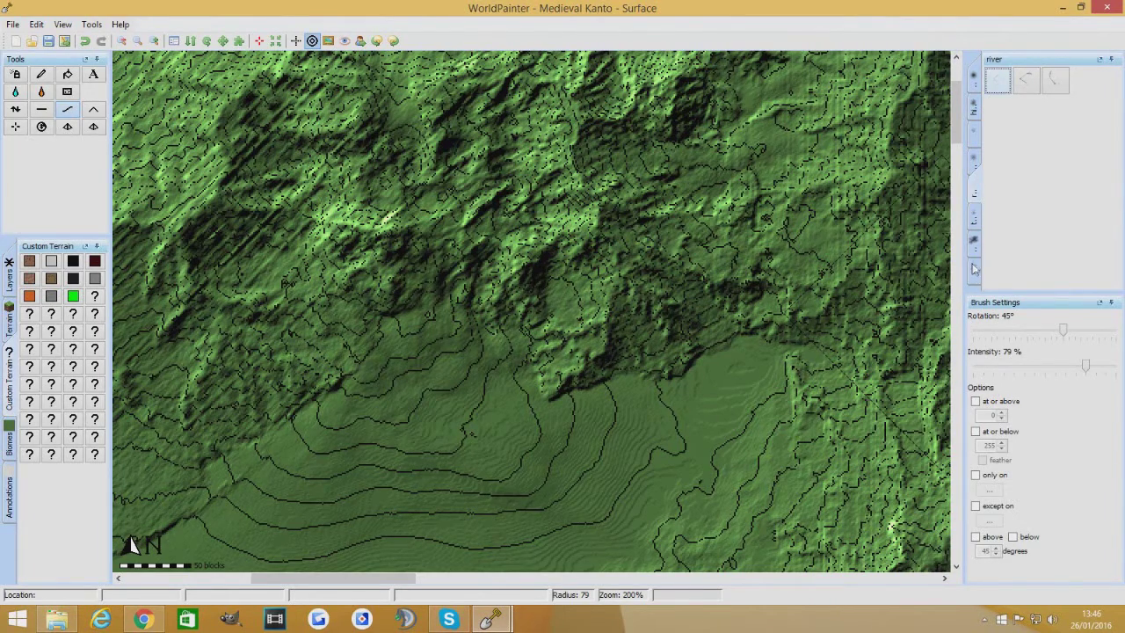
mouse_move(978, 250)
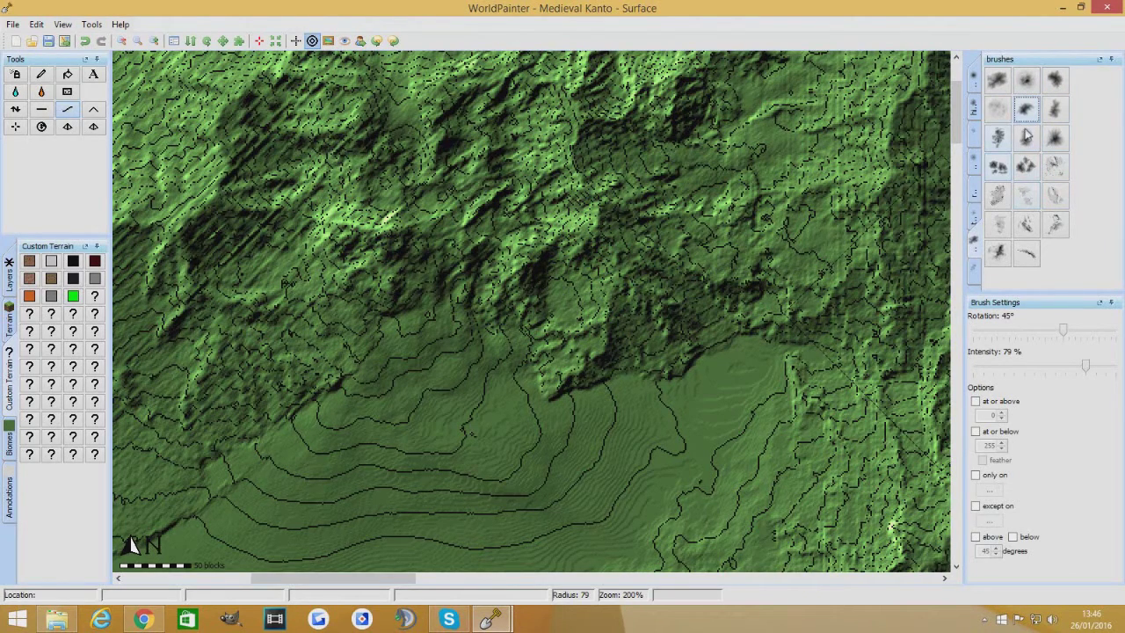
click(1055, 80)
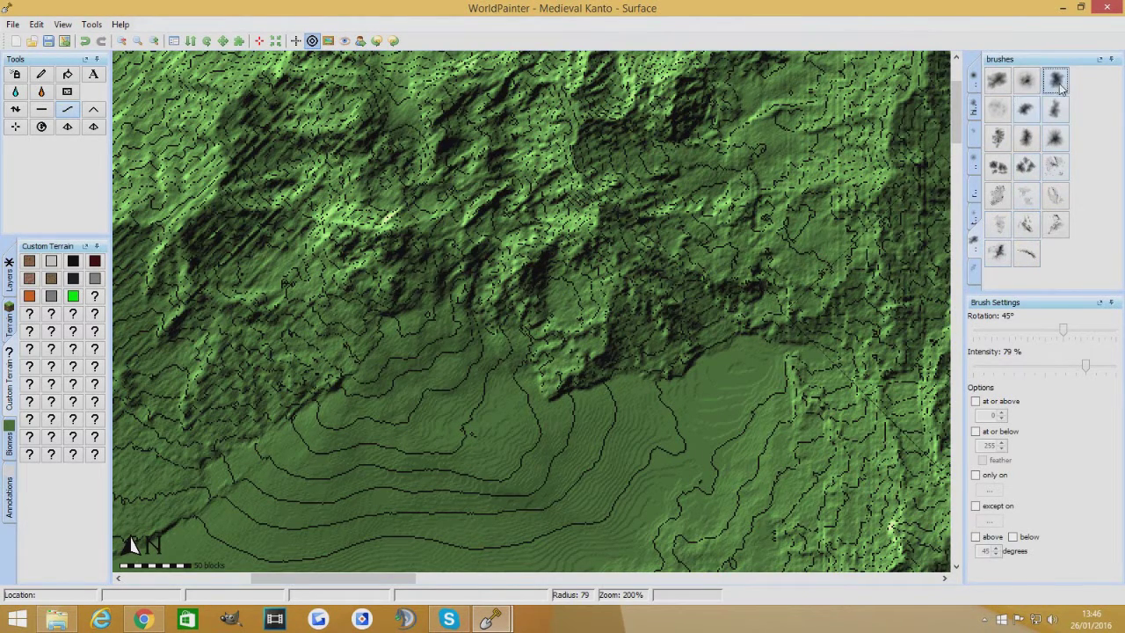
click(1055, 138)
click(1025, 138)
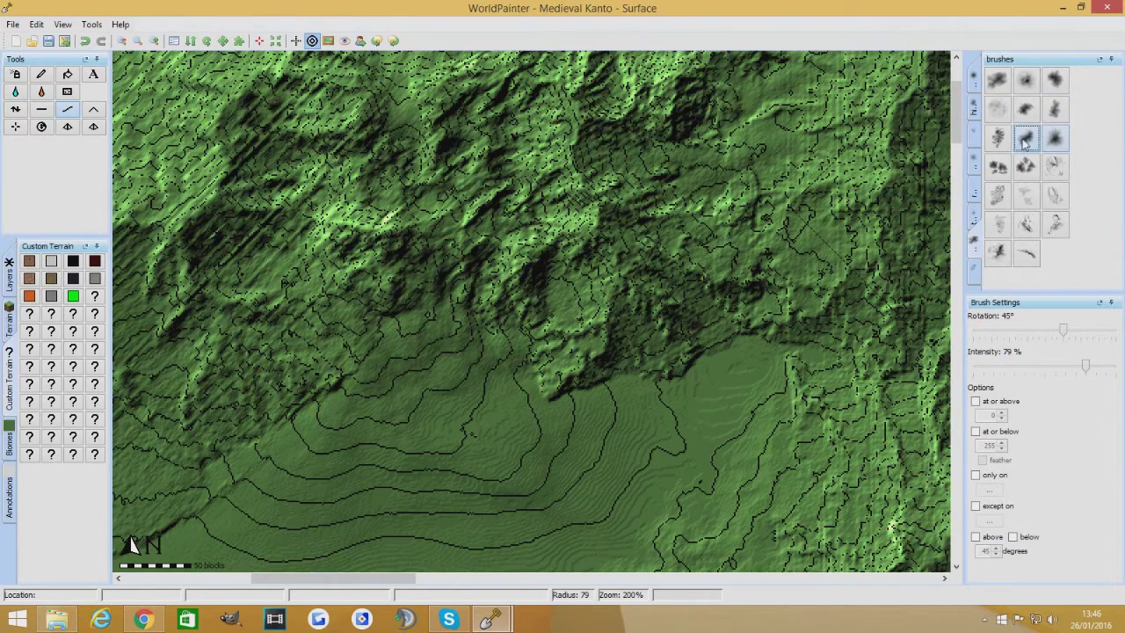
click(1056, 108)
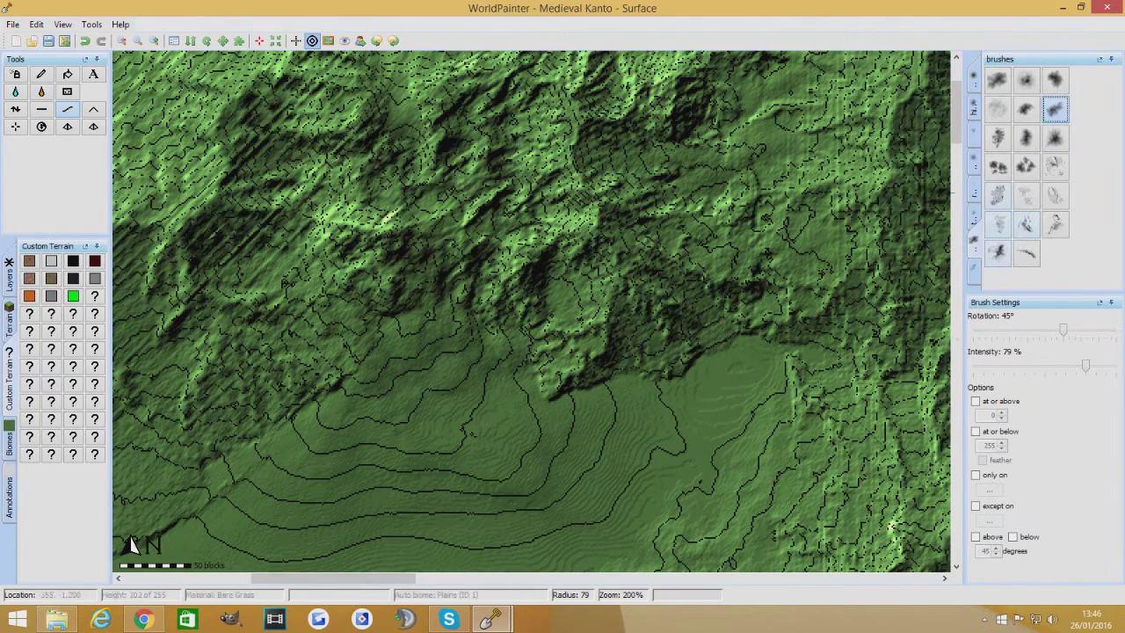
click(1056, 82)
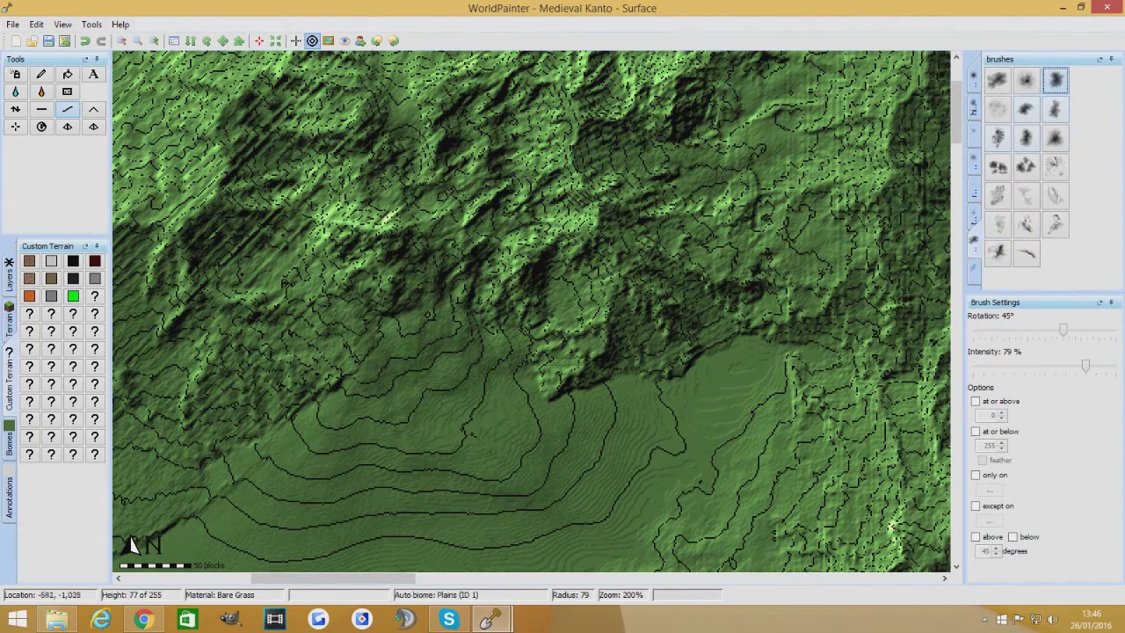
Step: Smooth the steep edge between the southern foothills and the western mountain slope at radius 36, and check it in the 3D view
click(61, 113)
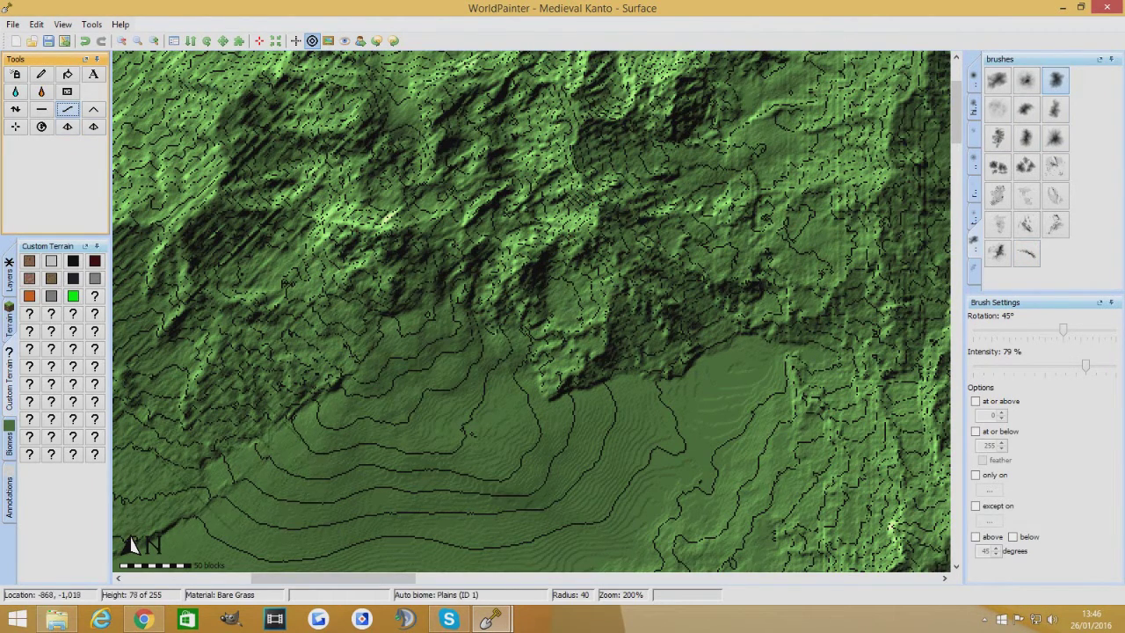
mouse_move(242, 437)
mouse_down()
mouse_move(280, 420)
mouse_move(275, 392)
mouse_move(263, 374)
mouse_move(228, 396)
mouse_up()
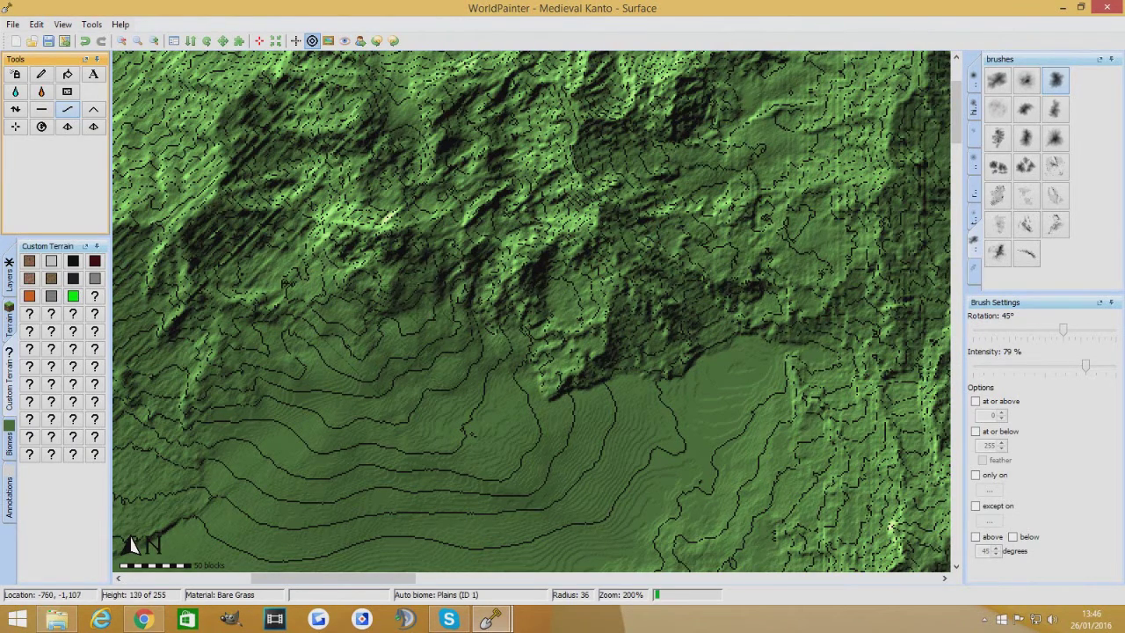
mouse_move(490, 619)
click(554, 536)
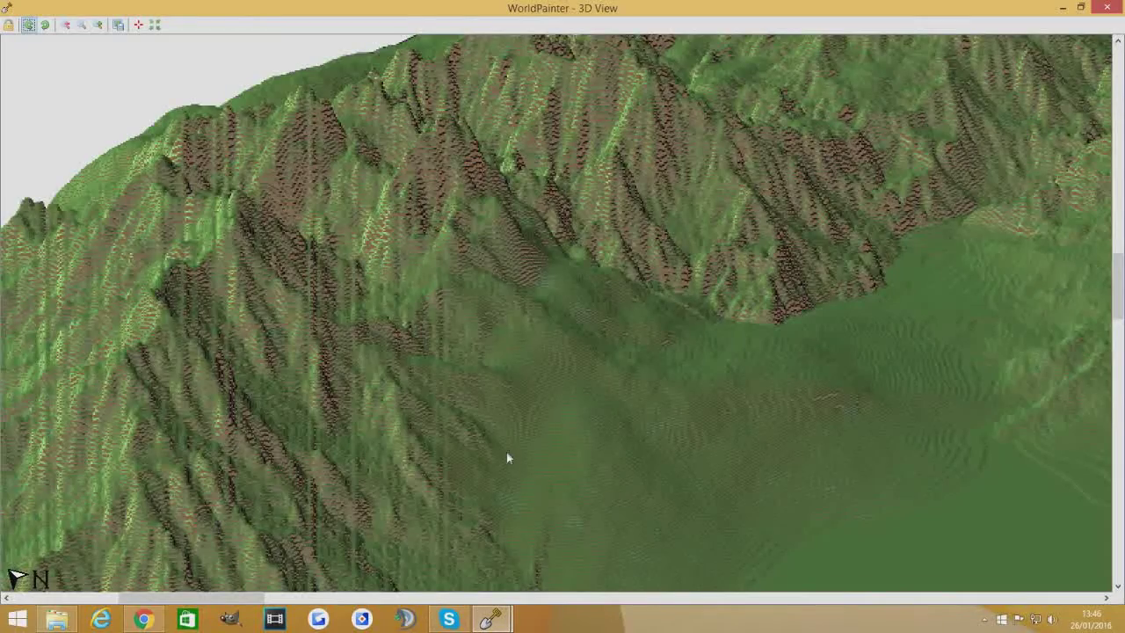
scroll(537, 384, down, 3)
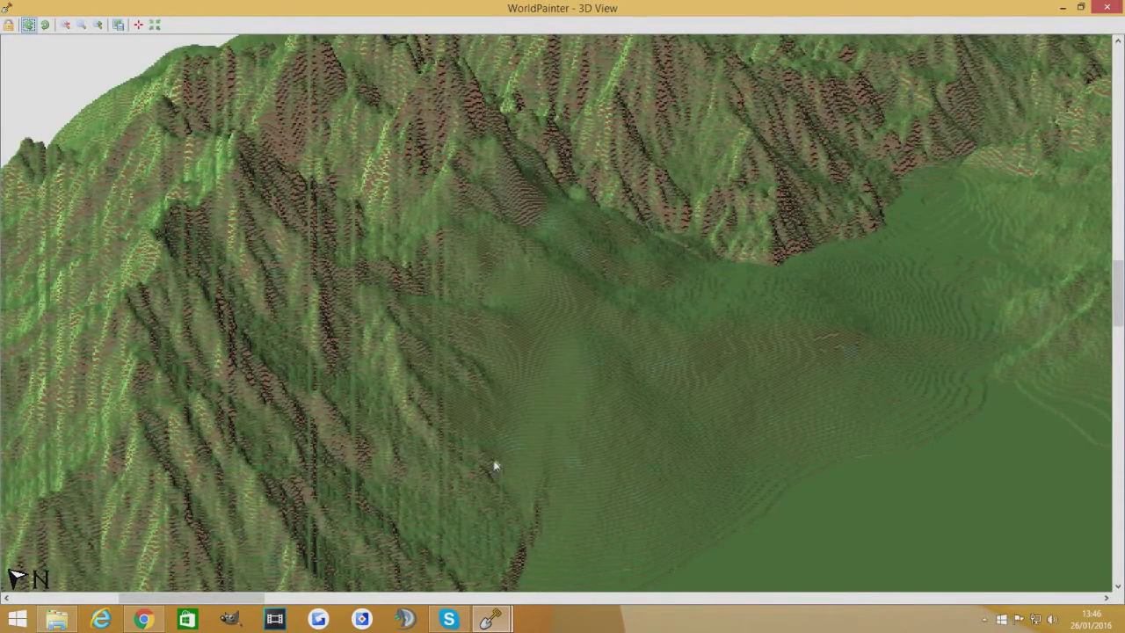
scroll(435, 307, up, 5)
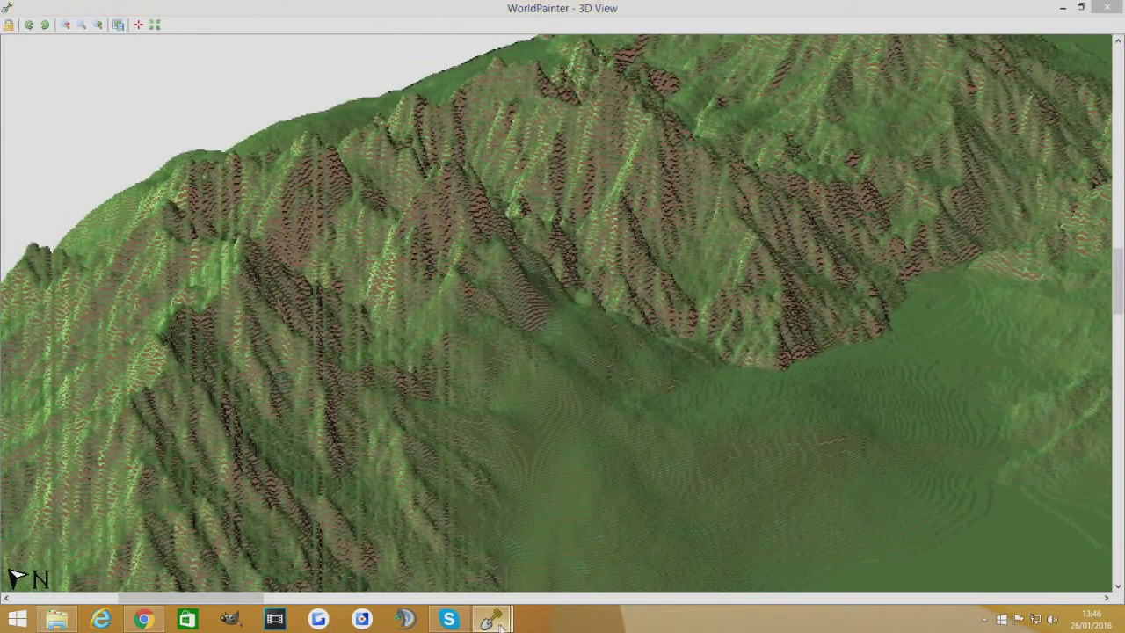
Step: Smooth the steep slopes and hollow around the central peak north of the foothills, and check them in the 3D view
mouse_move(490, 619)
click(413, 536)
mouse_move(327, 218)
mouse_down()
mouse_move(311, 211)
mouse_move(351, 197)
mouse_move(422, 220)
mouse_move(444, 281)
mouse_move(537, 347)
mouse_move(495, 271)
mouse_move(431, 209)
mouse_move(325, 193)
mouse_move(290, 224)
mouse_move(295, 248)
mouse_up()
mouse_move(489, 620)
click(572, 536)
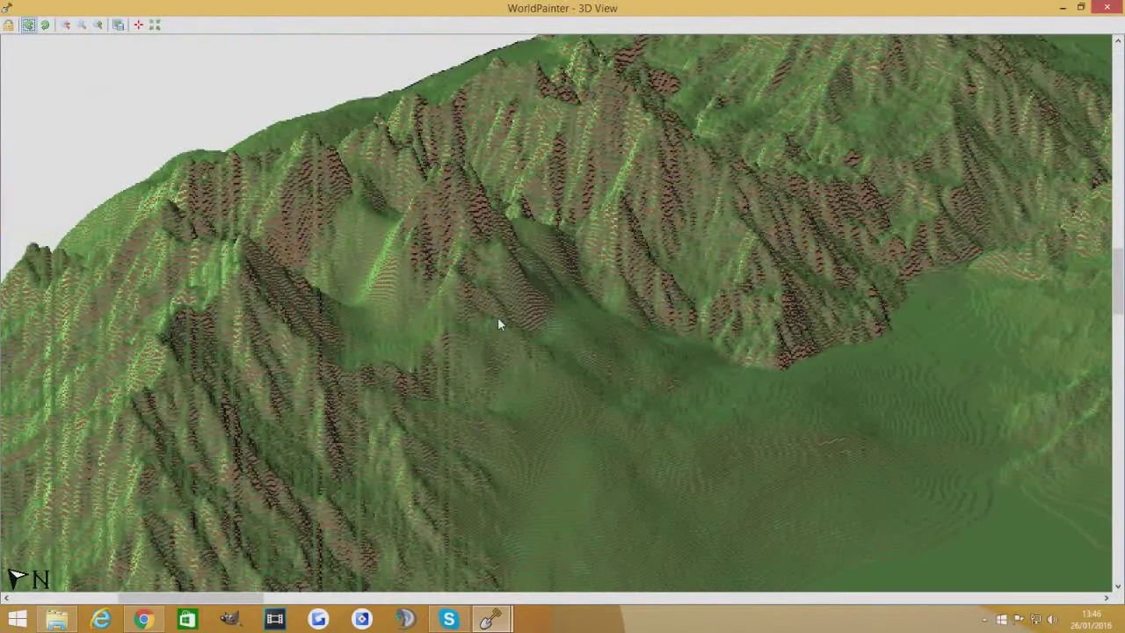
mouse_move(516, 620)
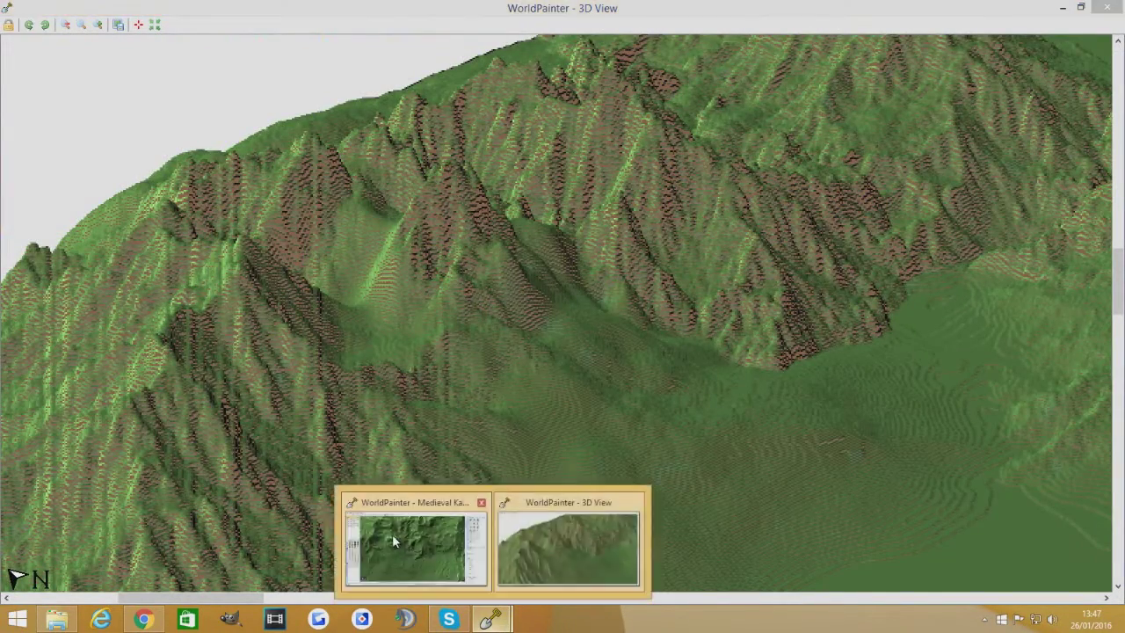
Step: Reshape the central peak above the foothills using the Height tool with the same brush at radius 53, and inspect it in 3D
click(413, 537)
click(15, 109)
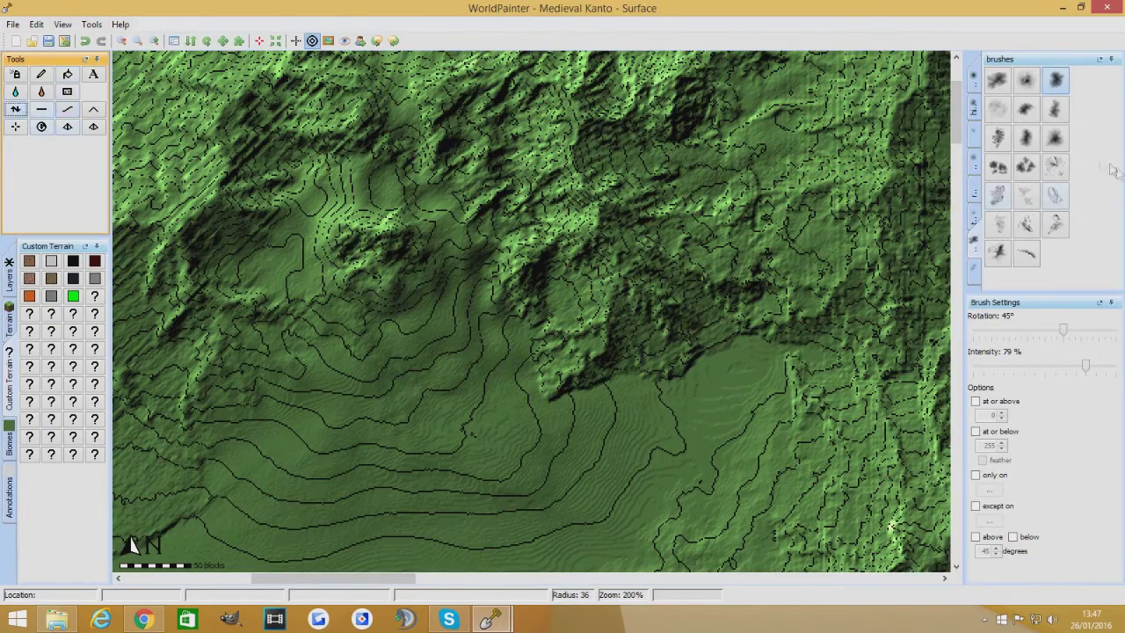
click(1056, 80)
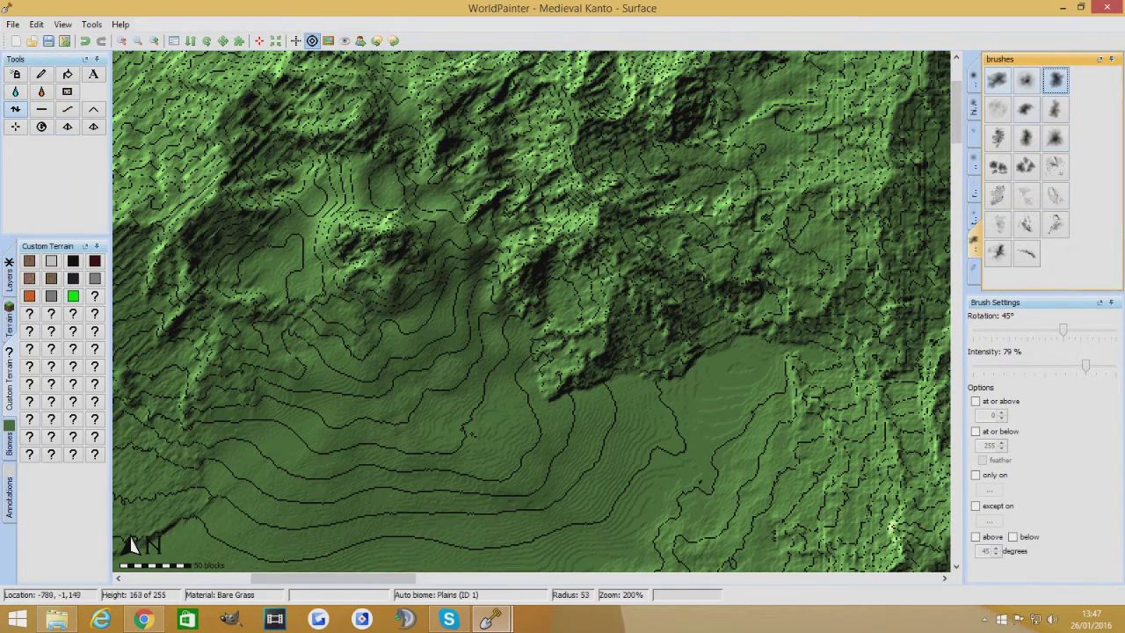
mouse_move(380, 227)
mouse_down()
mouse_move(392, 229)
mouse_move(386, 220)
mouse_move(386, 256)
mouse_move(367, 288)
mouse_move(406, 256)
mouse_move(391, 281)
mouse_move(409, 246)
mouse_move(378, 225)
mouse_move(374, 248)
mouse_move(383, 230)
mouse_move(406, 274)
mouse_up()
scroll(387, 234, down, 4)
click(490, 619)
click(541, 572)
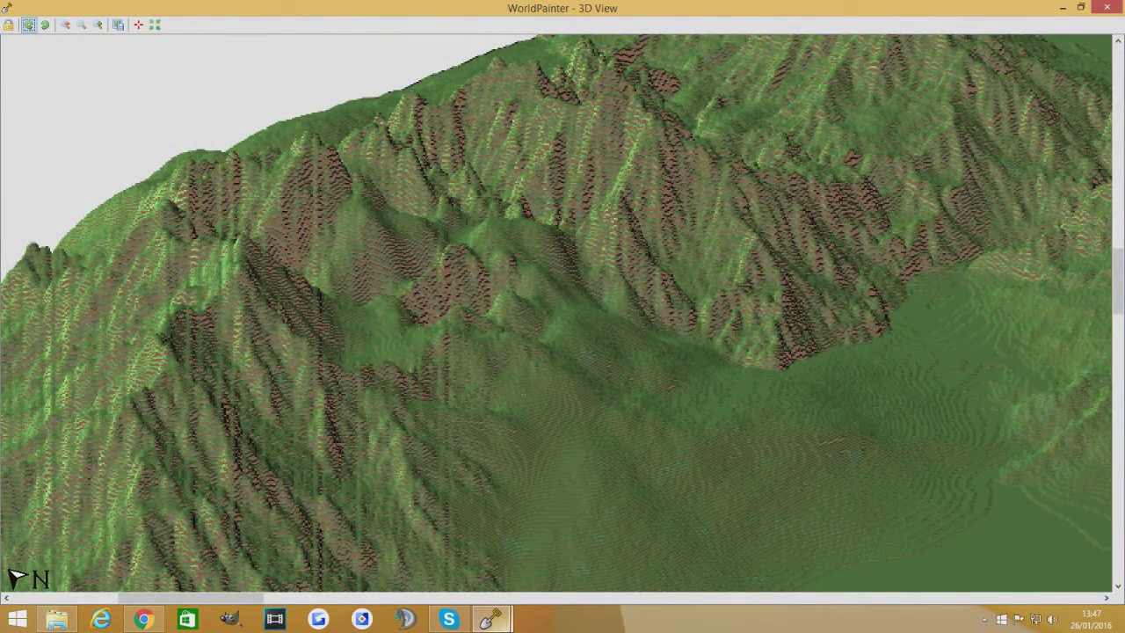
Step: Touch up the rough remains of the central peak with a small Height brush at radius 17, and check them in 3D
mouse_move(491, 619)
click(412, 531)
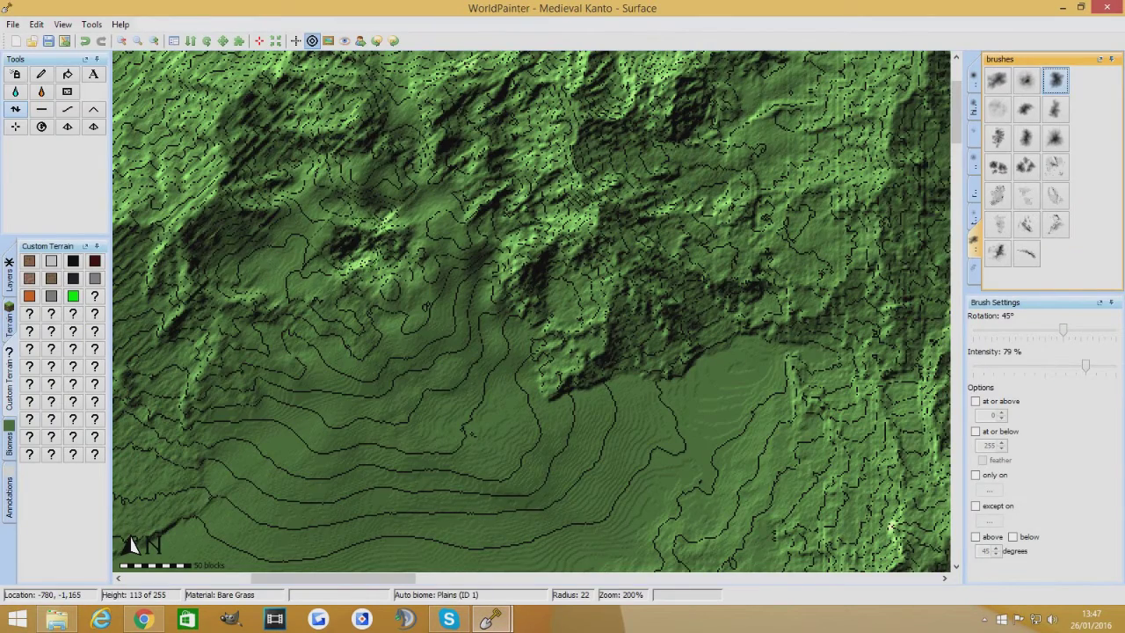
drag(351, 262, 367, 266)
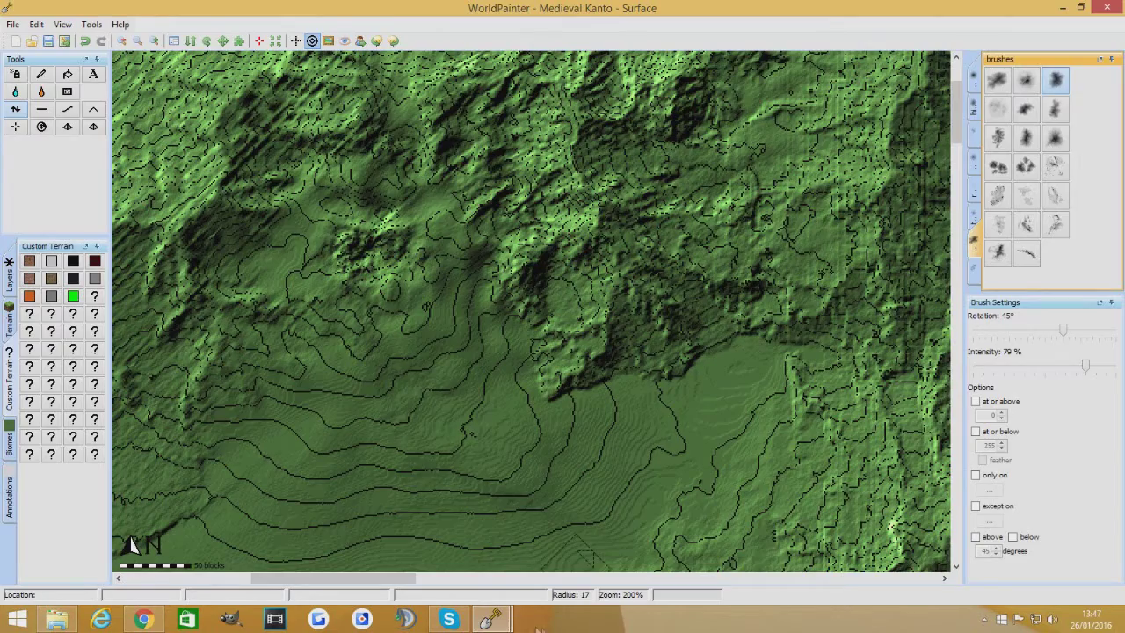
mouse_move(526, 606)
click(568, 549)
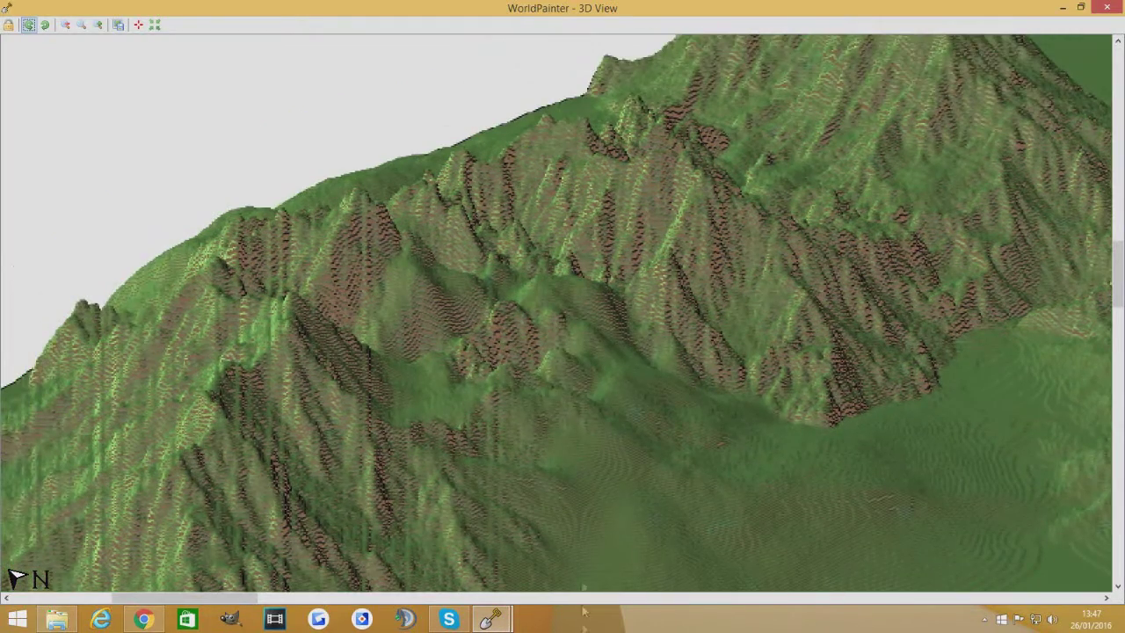
Step: Smooth the rough central peak into the surrounding slopes at radius 22 and inspect the blend in the 3D view
mouse_move(490, 617)
click(413, 545)
click(70, 111)
mouse_move(350, 227)
mouse_down()
mouse_move(387, 260)
mouse_move(378, 237)
mouse_move(405, 253)
mouse_move(387, 284)
mouse_up()
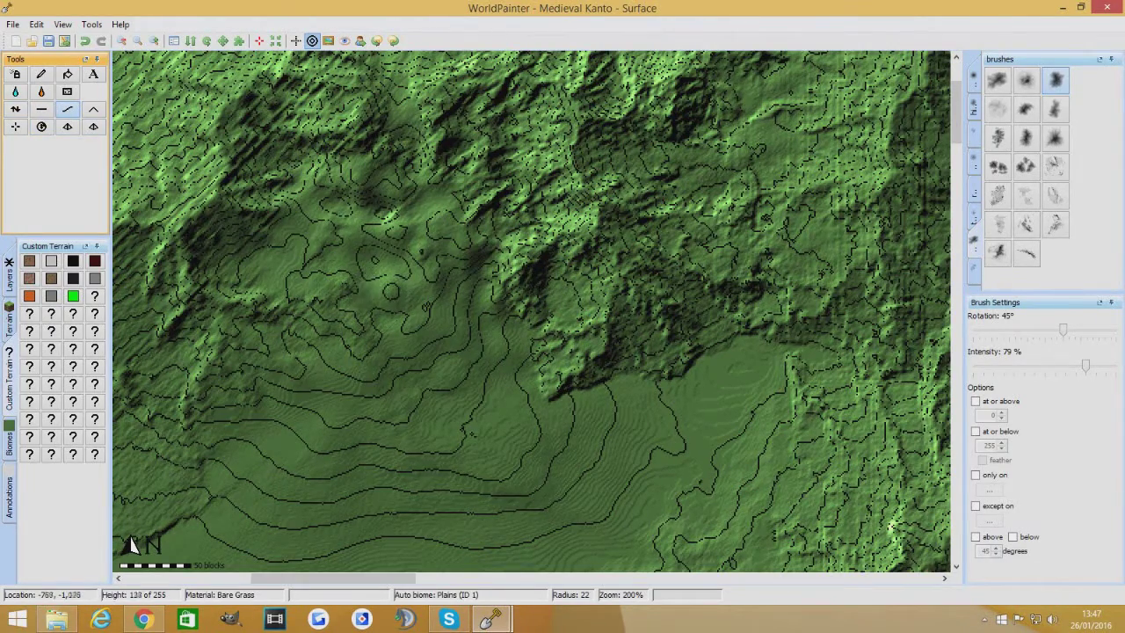
mouse_move(491, 617)
click(544, 553)
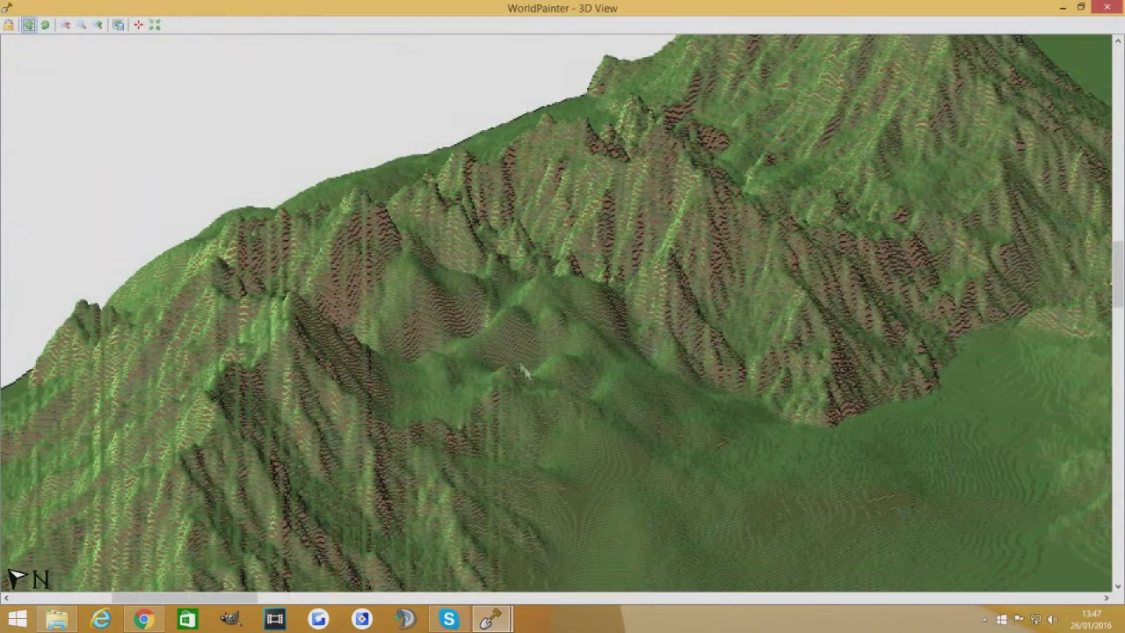
drag(594, 457, 538, 424)
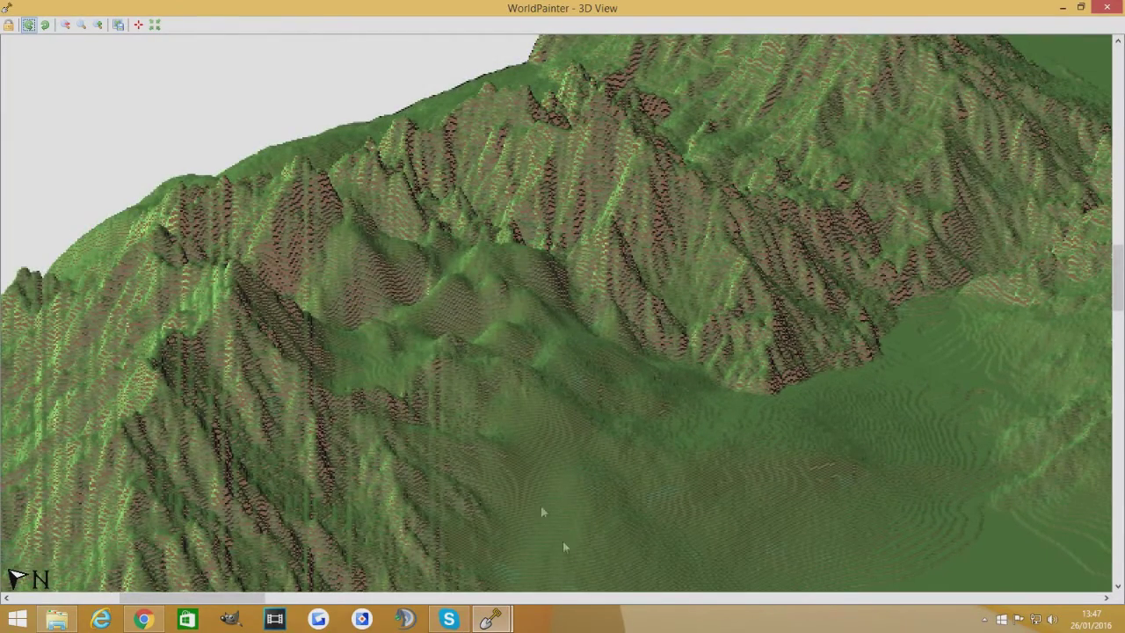
Step: Add small height variations to the smoothed central hills and the slope just north of them with the Height tool
mouse_move(490, 618)
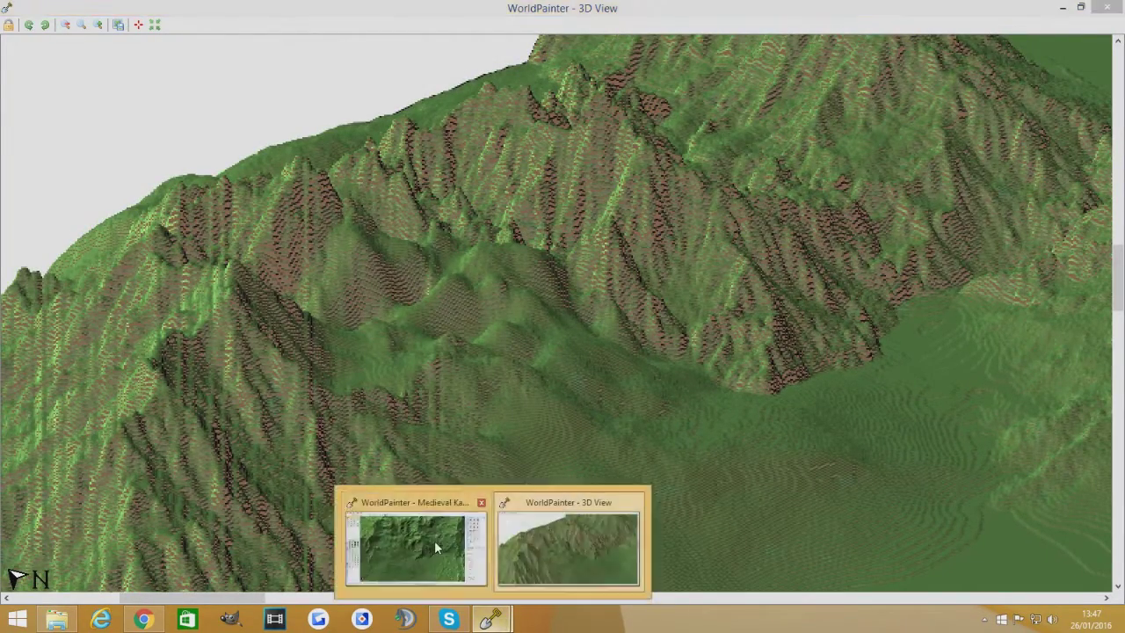
click(413, 541)
click(15, 109)
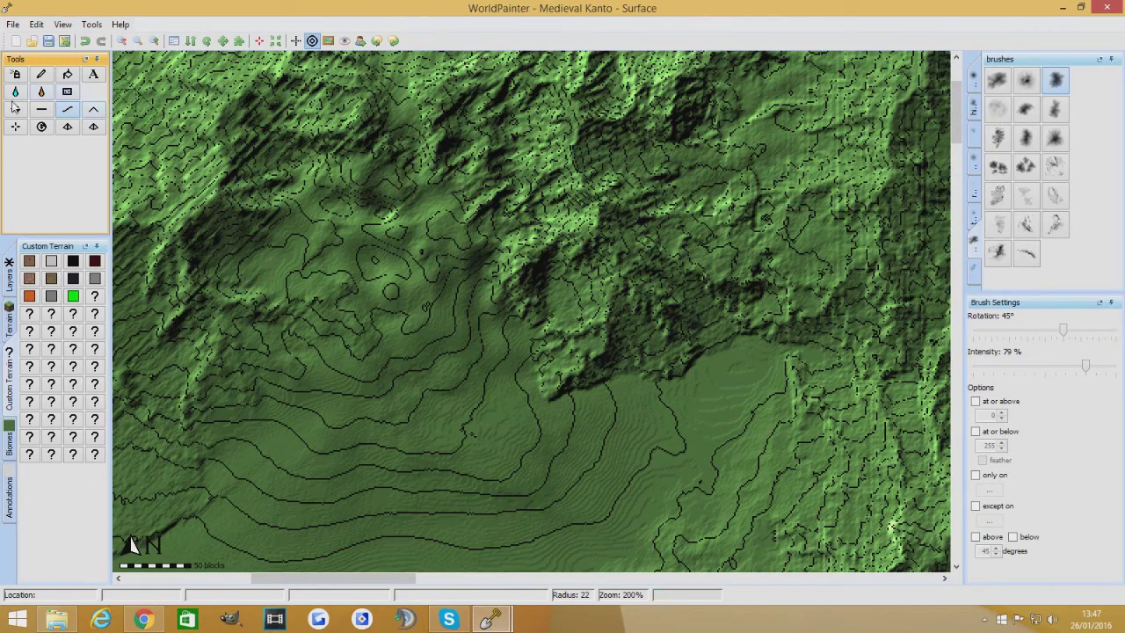
mouse_move(369, 259)
mouse_down()
mouse_move(402, 272)
mouse_move(376, 254)
mouse_up()
mouse_move(351, 207)
mouse_down()
mouse_move(334, 200)
mouse_move(373, 191)
mouse_move(387, 211)
mouse_move(378, 202)
mouse_up()
Step: Enlarge the brush and smooth the slope north of the central hills with the Smooth tool
scroll(375, 198, up, 3)
click(67, 108)
scroll(389, 220, up, 3)
scroll(387, 220, up, 1)
mouse_move(387, 220)
mouse_down()
mouse_move(360, 216)
mouse_move(396, 210)
mouse_move(335, 190)
mouse_move(356, 231)
mouse_move(369, 207)
mouse_move(413, 224)
mouse_move(417, 259)
mouse_move(427, 204)
mouse_up()
Step: Roughen the smoothed central hills and upper foothills with Height tool strokes at radius 19 and 79% intensity
click(15, 108)
scroll(369, 221, down, 1)
mouse_move(378, 332)
mouse_down()
mouse_move(389, 327)
mouse_move(425, 406)
mouse_move(413, 412)
mouse_move(391, 392)
mouse_move(475, 400)
mouse_move(438, 305)
mouse_move(479, 391)
mouse_move(482, 351)
mouse_move(523, 329)
mouse_move(356, 413)
mouse_move(373, 408)
mouse_move(383, 438)
mouse_move(350, 384)
mouse_move(318, 364)
mouse_move(294, 426)
mouse_move(265, 266)
mouse_up()
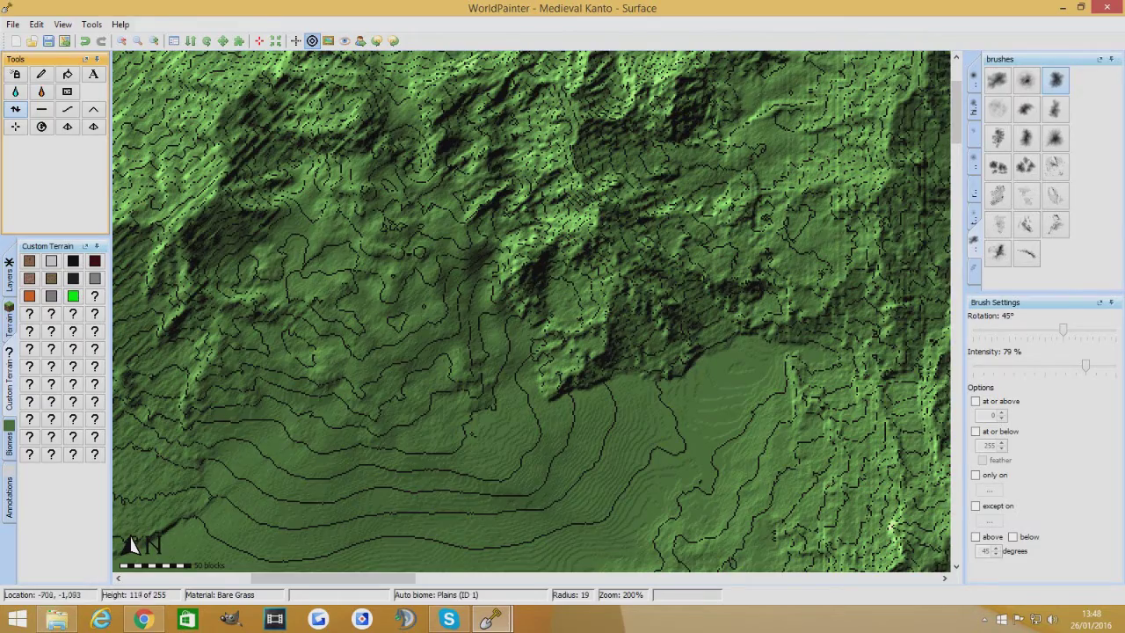
Step: Examine the roughened foothills up close in the 3D view, and compare the whole northern range with the other mountains and coastline
mouse_move(490, 619)
click(507, 578)
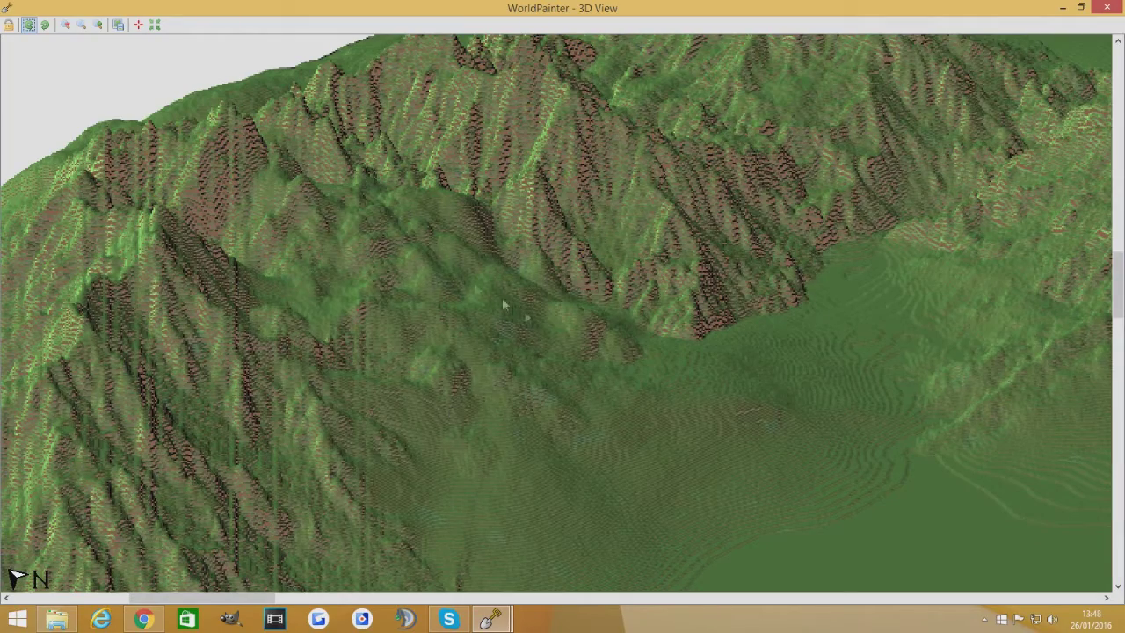
drag(514, 399, 492, 343)
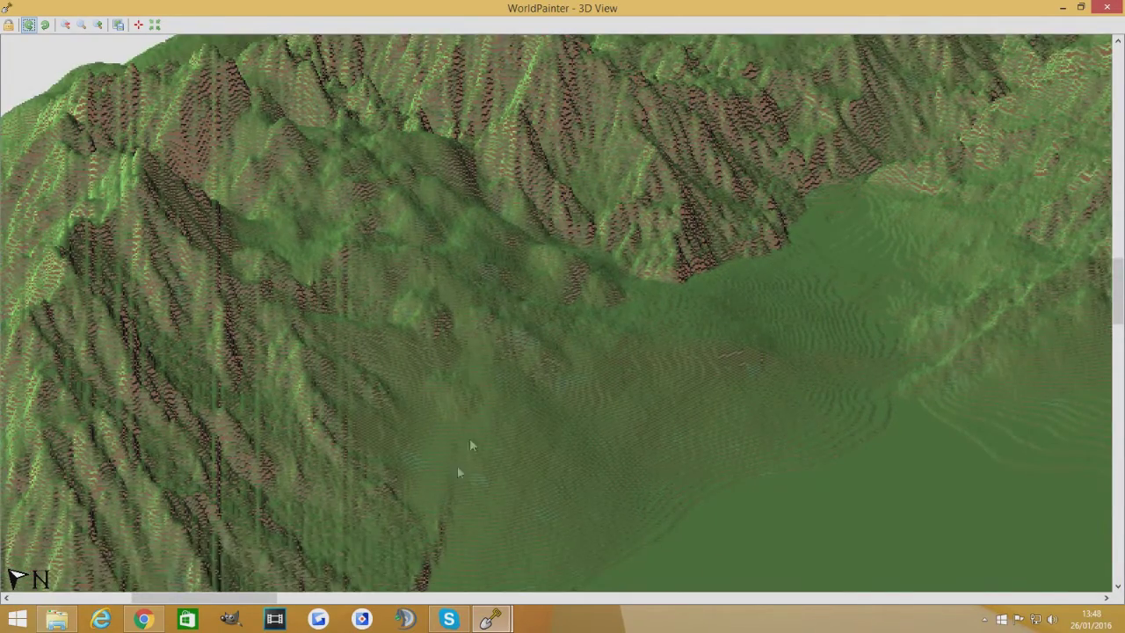
drag(369, 438, 415, 313)
scroll(416, 325, down, 3)
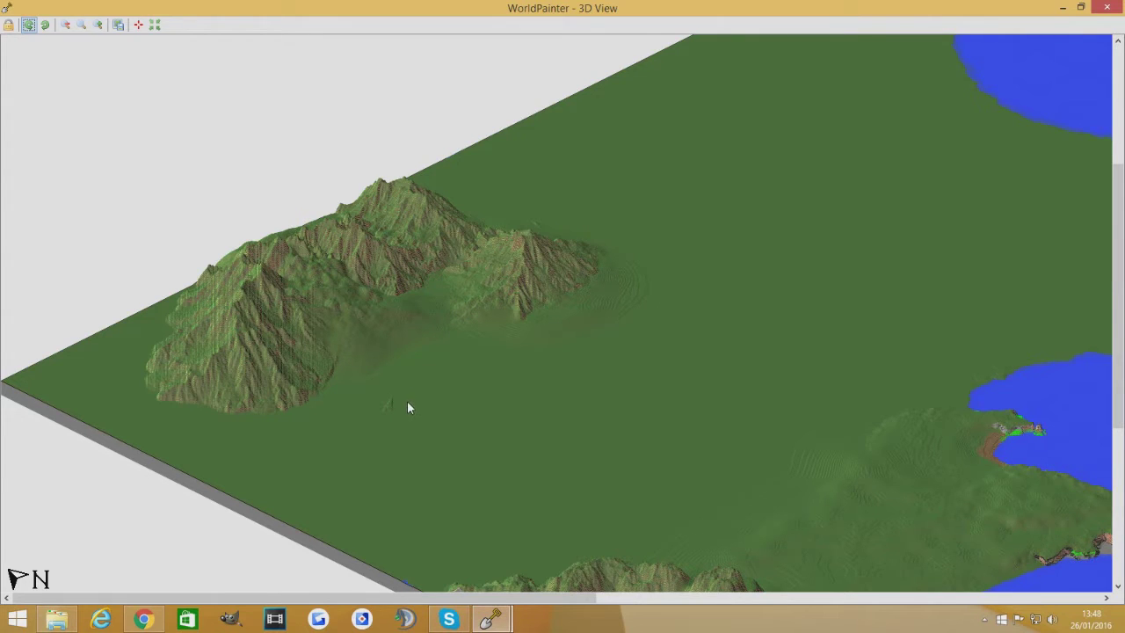
drag(400, 418, 394, 319)
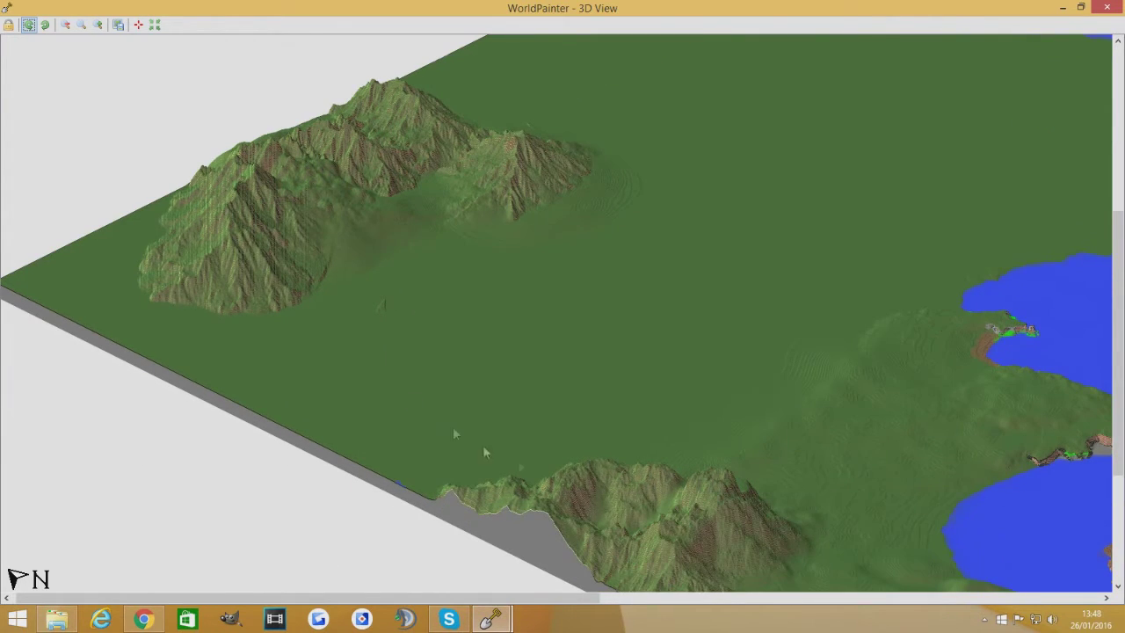
drag(598, 475, 472, 389)
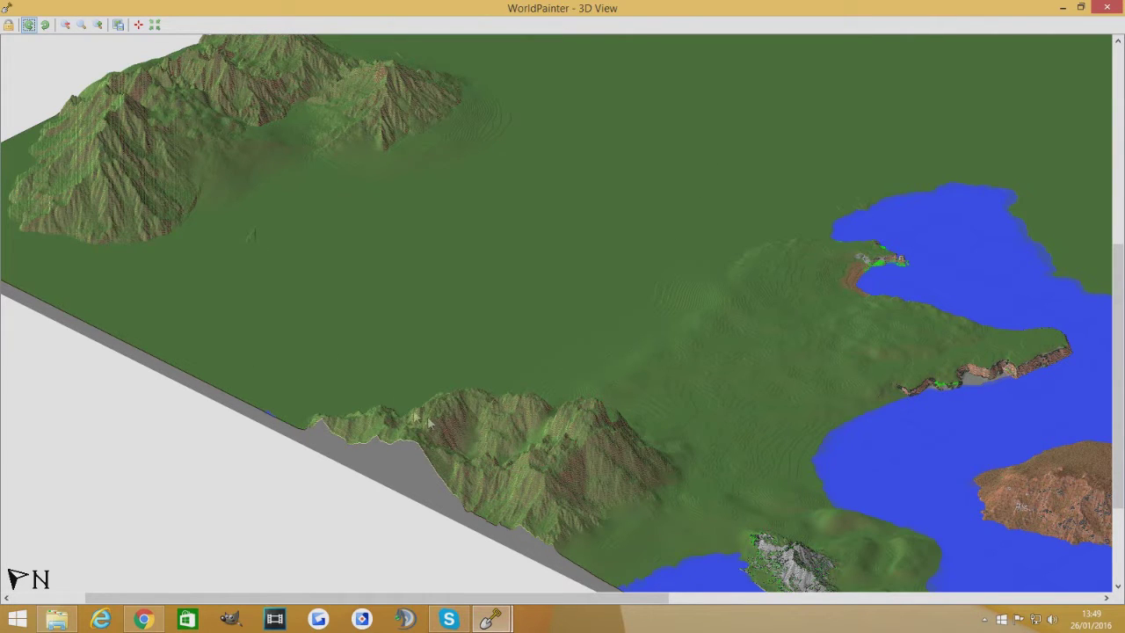
drag(335, 213, 228, 209)
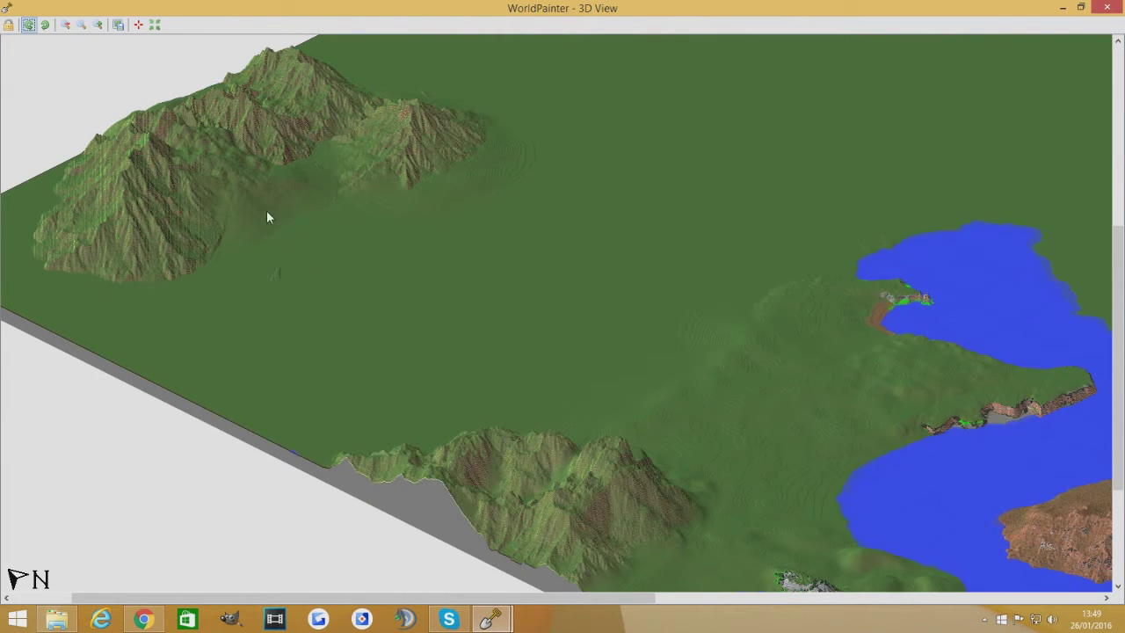
Step: View the northern range and the coastline from a different angle in the 3D view
key(Up)
key(Left)
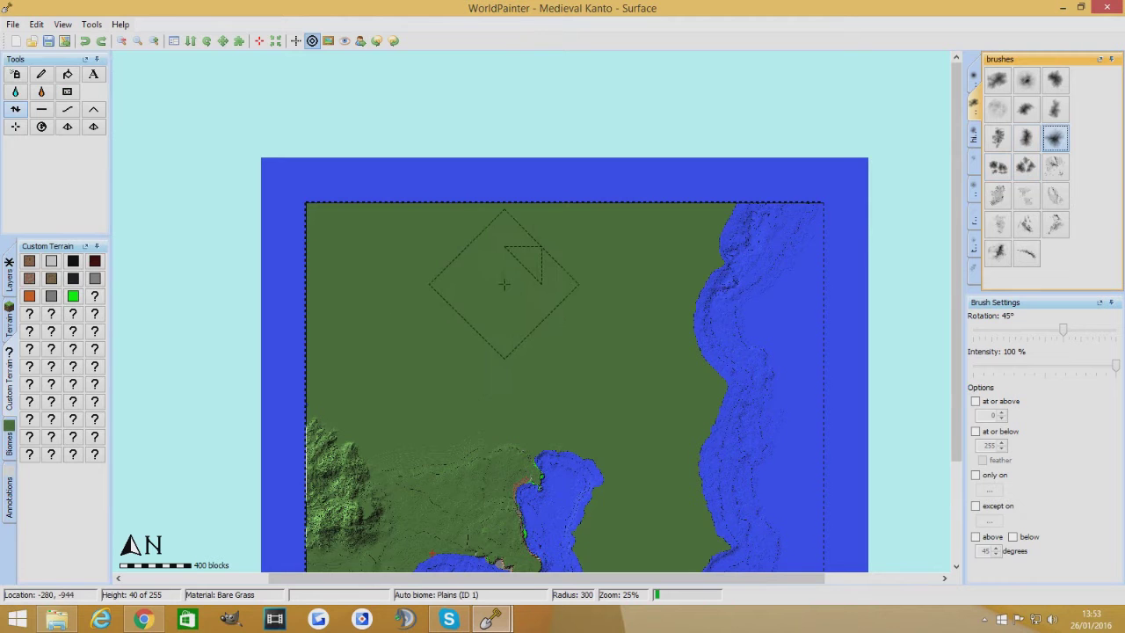
Step: Raise a new mountain on the flat northern plain with the Height tool at radius 300, 45° rotation and 100% intensity, and check it in 3D
drag(499, 285, 490, 288)
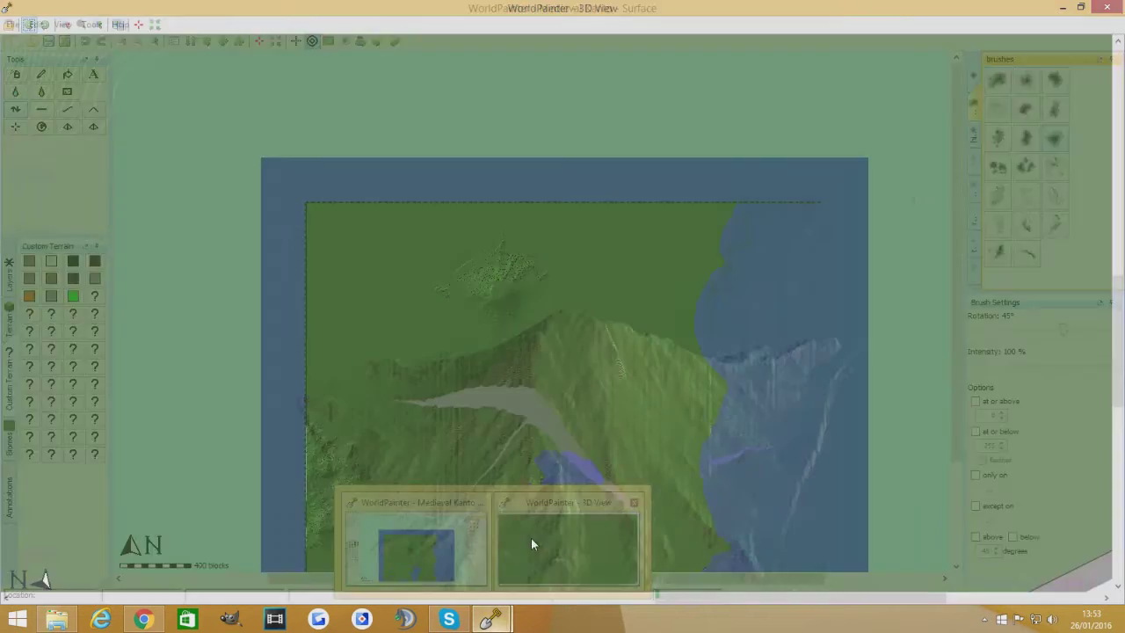
click(532, 540)
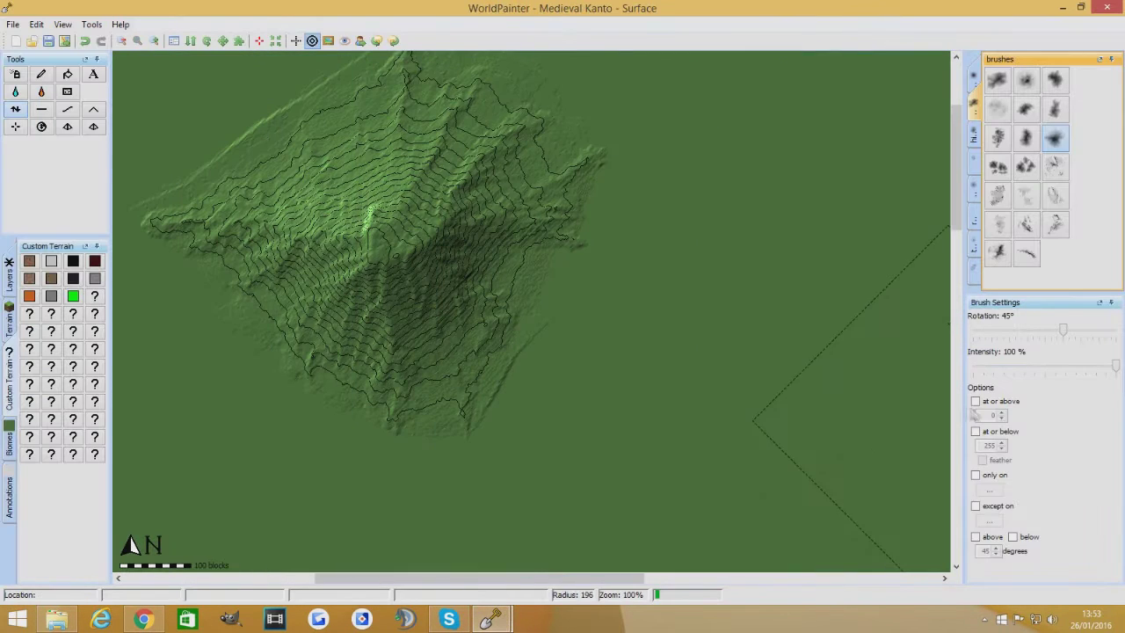
click(68, 109)
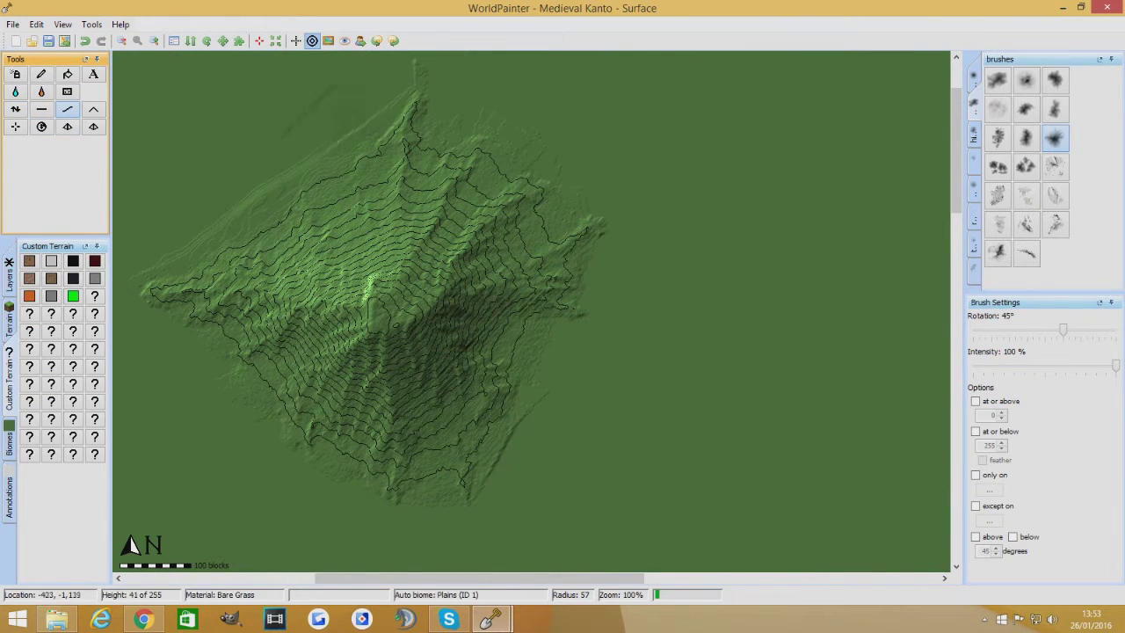
drag(448, 578, 262, 577)
ctrl+scroll(522, 427, down, 1)
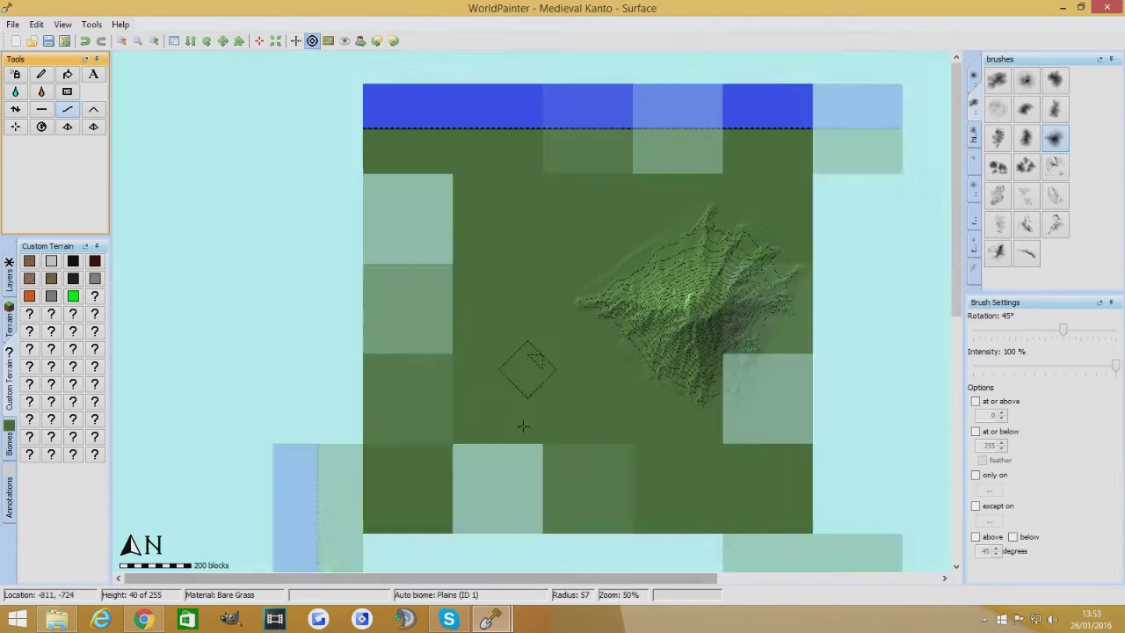
Step: Raise two large mountains northwest of the new peak with different Height brushes at radius 300, rotating the second brush to 90°
click(15, 109)
click(996, 80)
scroll(390, 201, down, 18)
drag(390, 202, 400, 195)
click(1026, 137)
drag(1062, 330, 1081, 332)
drag(567, 189, 572, 198)
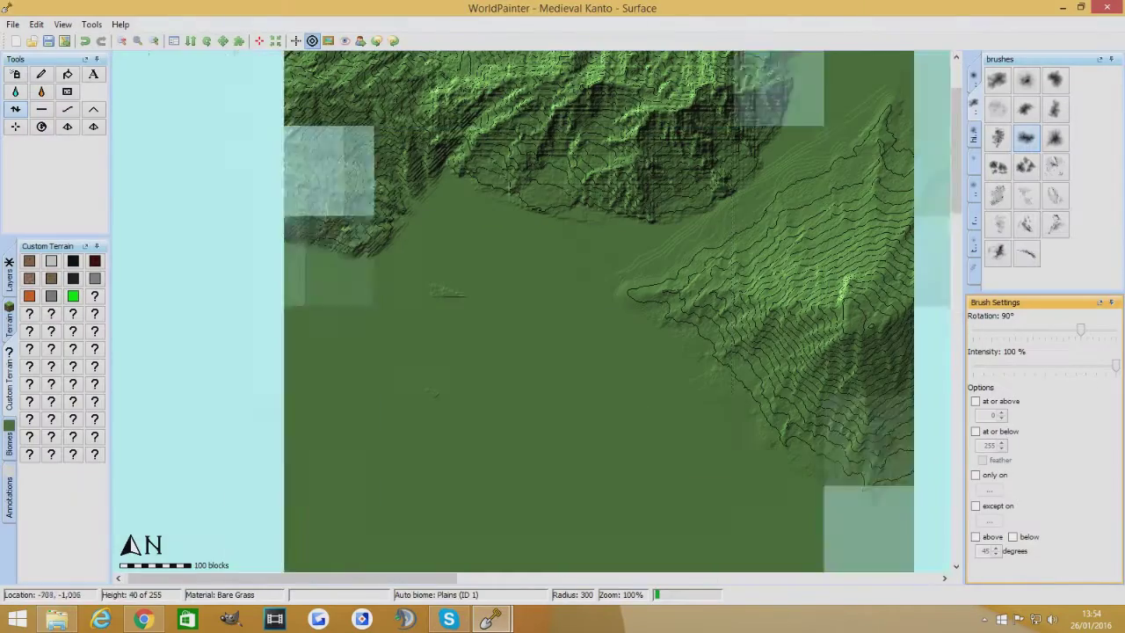
Step: Switch to a different mountain brush at radius 193 and check the gap between the two northwestern mountains in 3D
drag(956, 152, 992, 124)
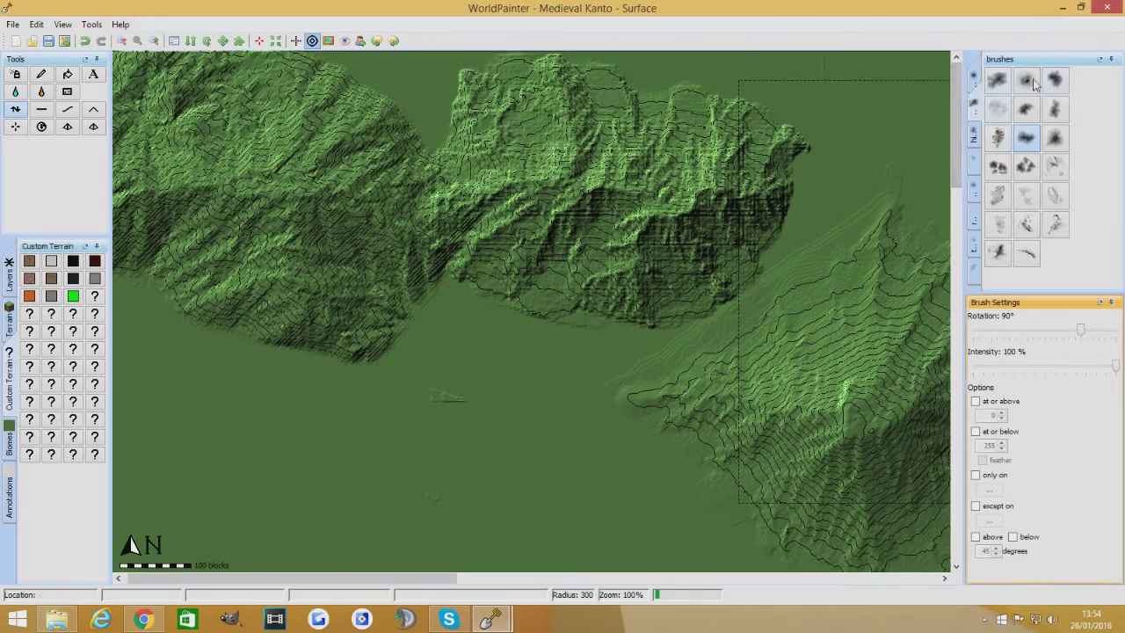
click(1031, 81)
scroll(511, 105, up, 5)
scroll(427, 132, down, 1)
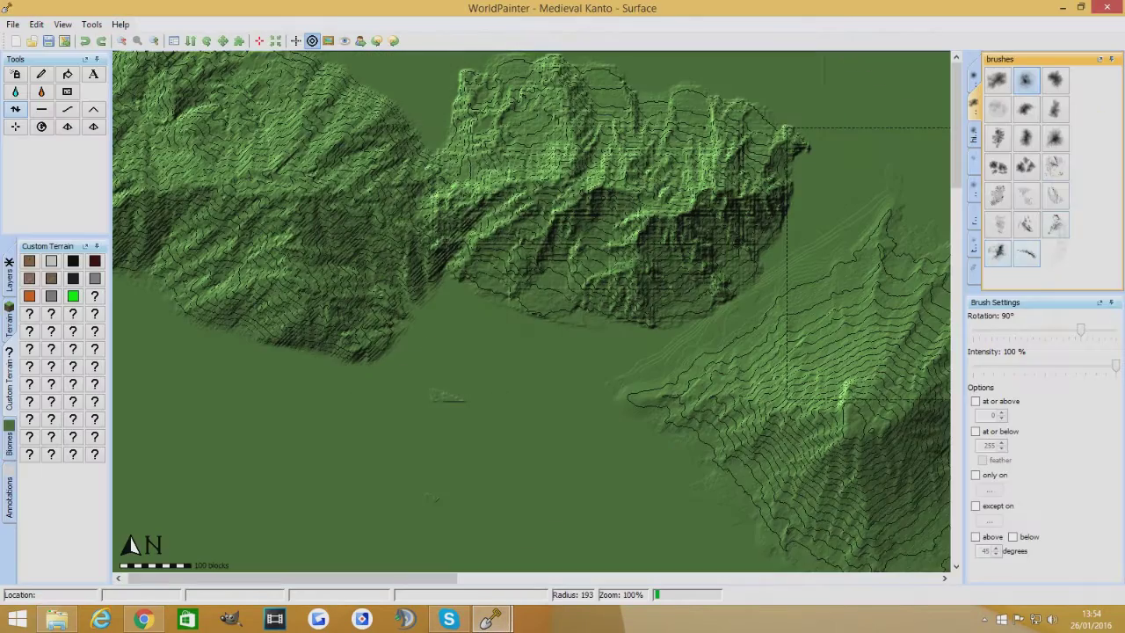
click(1026, 109)
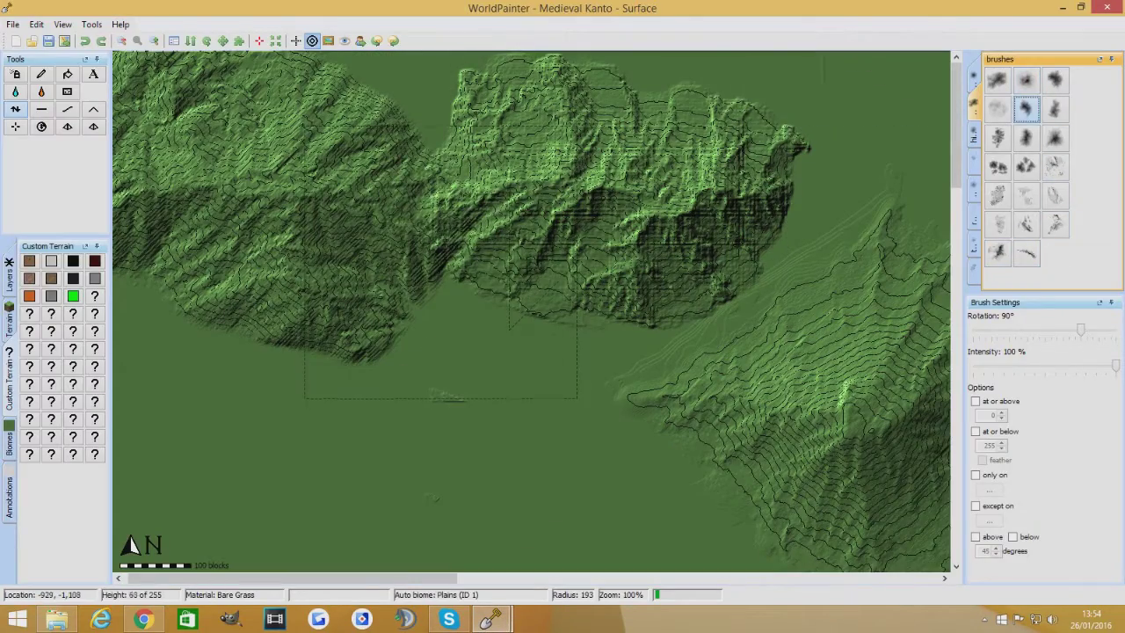
click(440, 260)
click(491, 618)
click(549, 542)
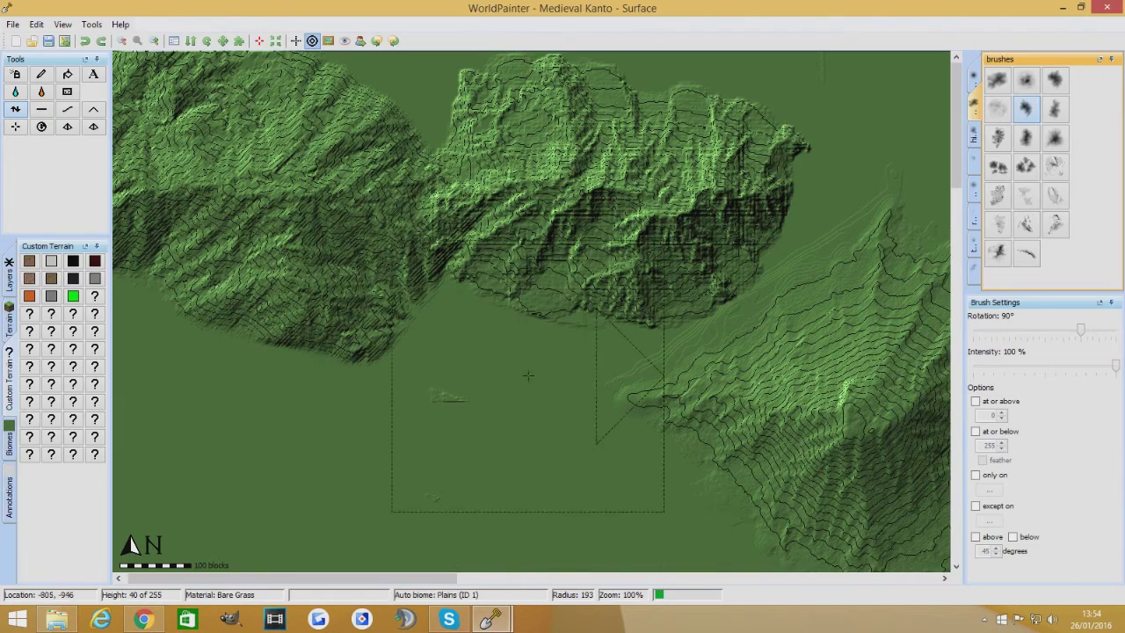
Step: Smooth the gap between the two northwestern mountains, raise connecting ridges there with the Height tool at radius 147, and check them in 3D
mouse_move(394, 302)
mouse_down()
mouse_move(369, 264)
mouse_move(418, 244)
mouse_up()
click(1026, 109)
scroll(418, 244, up, 9)
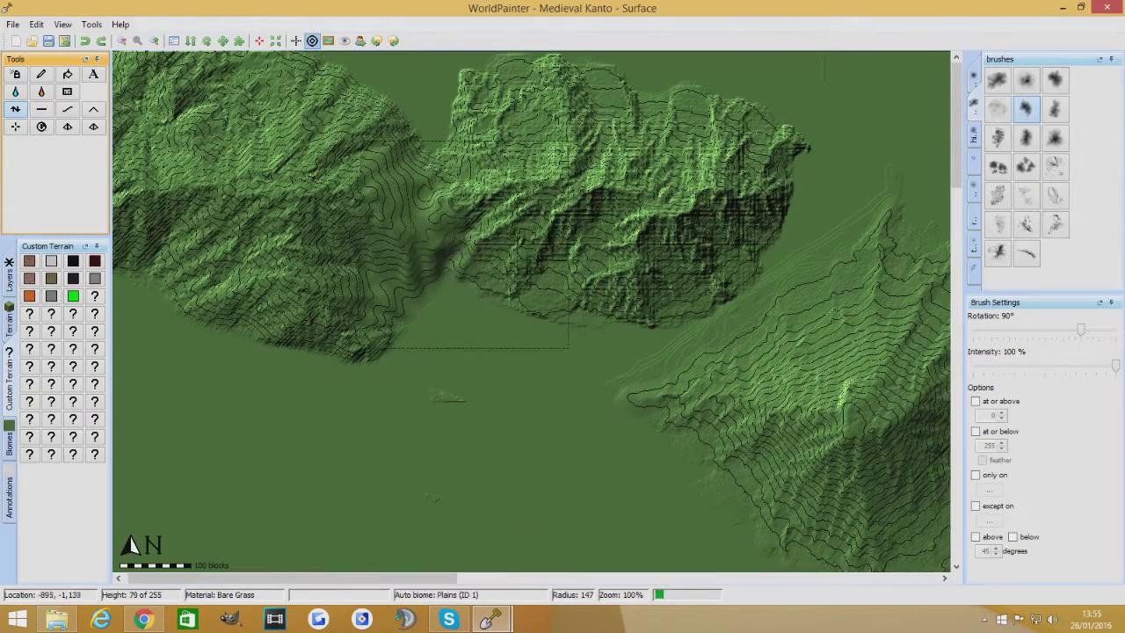
mouse_move(395, 209)
mouse_down()
mouse_move(367, 213)
mouse_move(369, 246)
mouse_up()
click(490, 619)
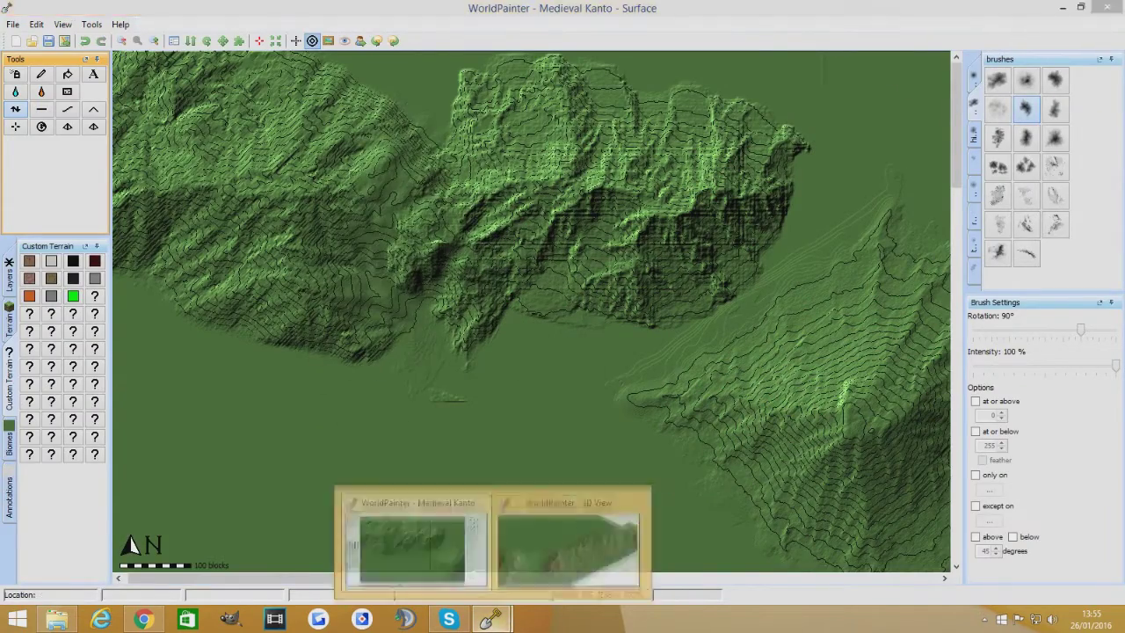
click(570, 549)
click(29, 25)
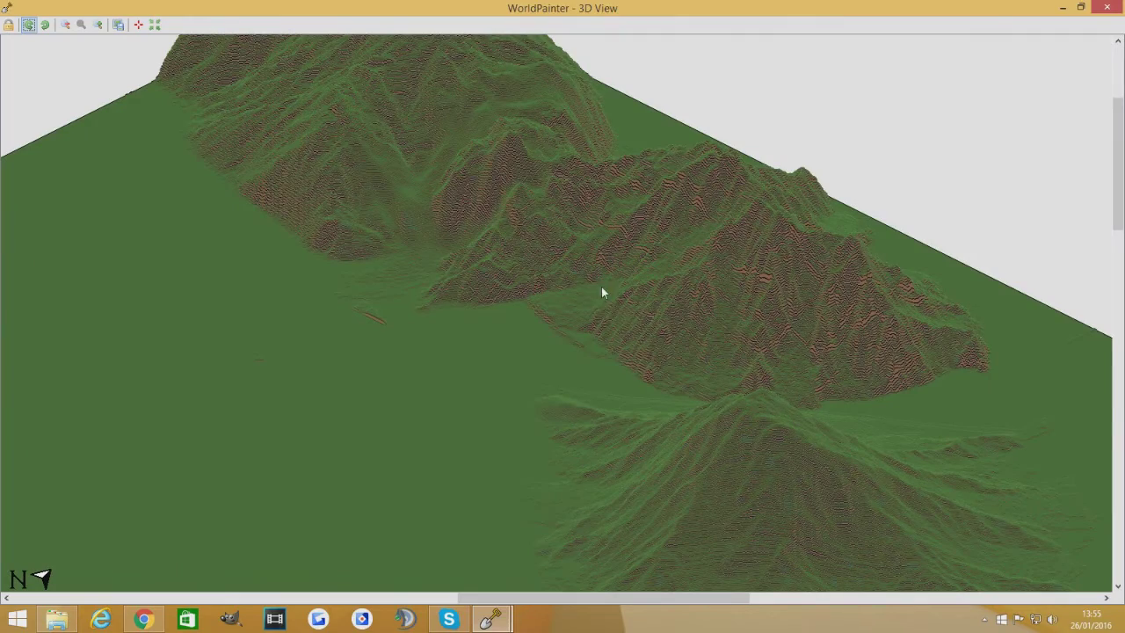
Step: Raise another mountain at the northern edge, just north of the first peak, using a different Height brush at radius 267
click(1055, 109)
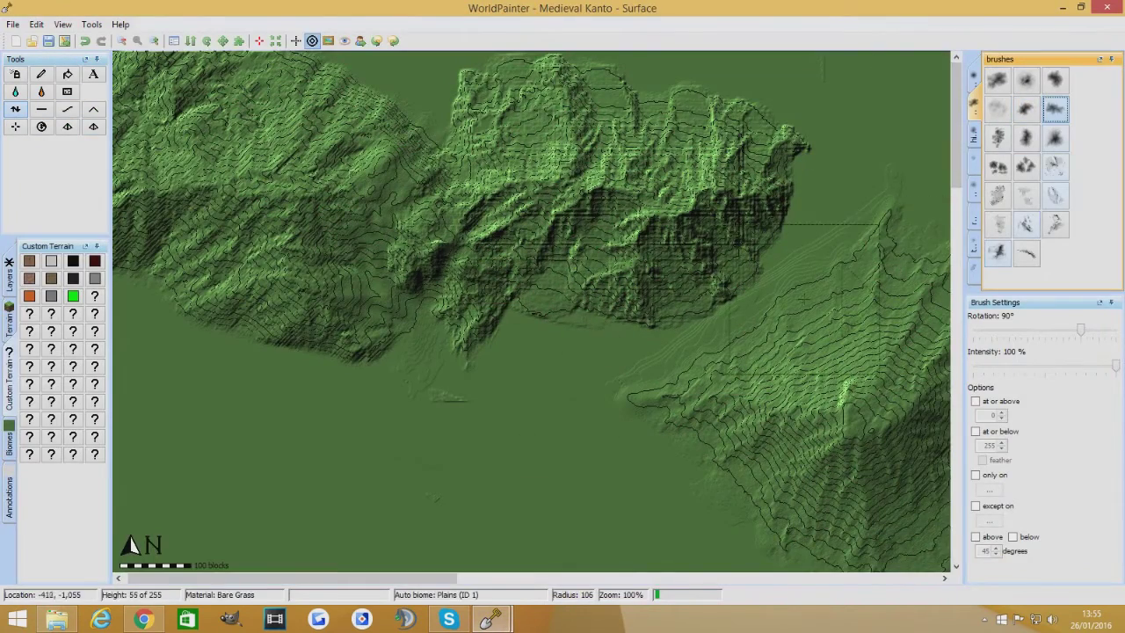
ctrl+scroll(946, 154, down, 1)
click(1055, 80)
scroll(707, 233, up, 4)
click(707, 233)
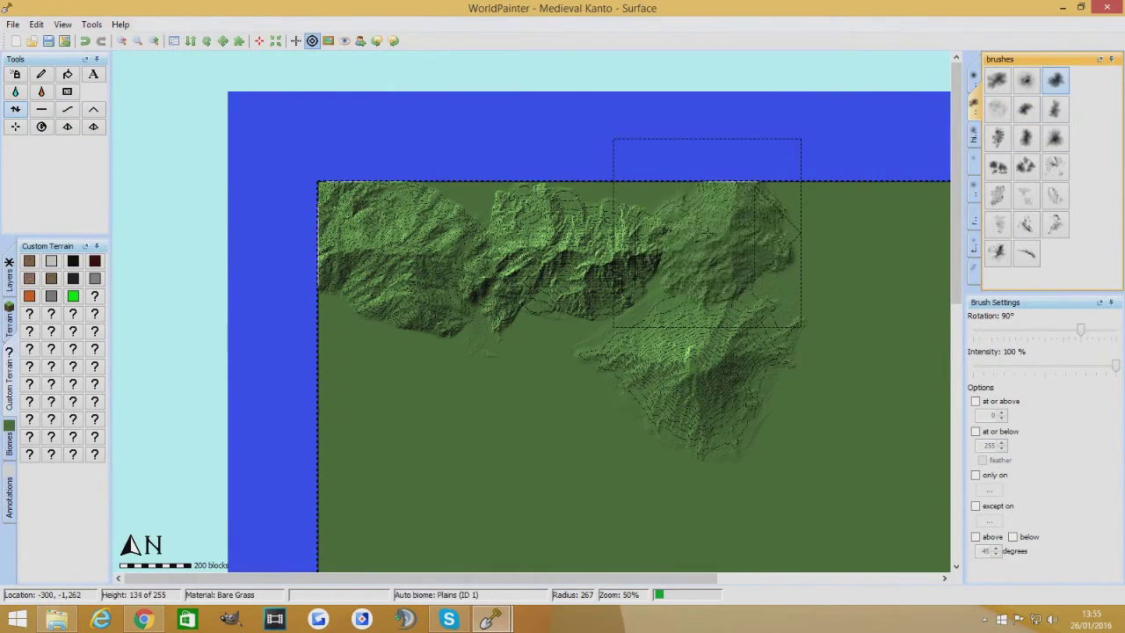
Step: Fill the low gaps between the peaks along the northern edge with the Height tool at radius 226, and check the range in 3D
click(1027, 138)
scroll(624, 184, up, 5)
scroll(619, 199, down, 4)
click(620, 200)
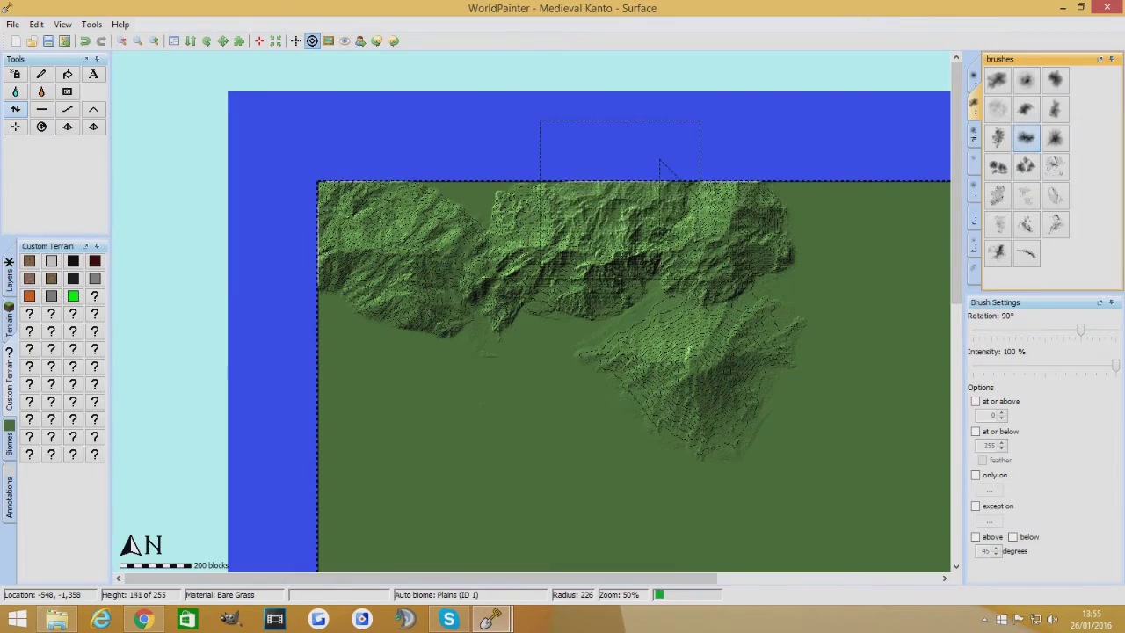
click(468, 203)
key(alt+Tab)
drag(1005, 363, 637, 377)
click(491, 619)
click(416, 552)
Step: Extend the range south along the western edge with two Height brush shapes at radius 300 and 0° rotation
ctrl+scroll(549, 545, down, 1)
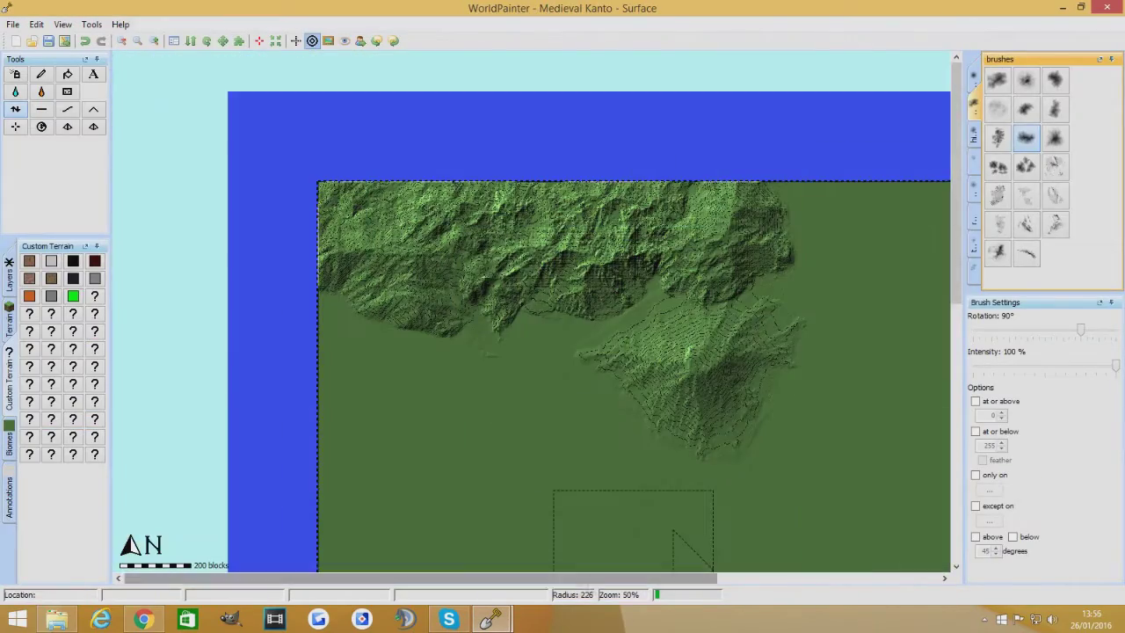
drag(956, 115, 956, 161)
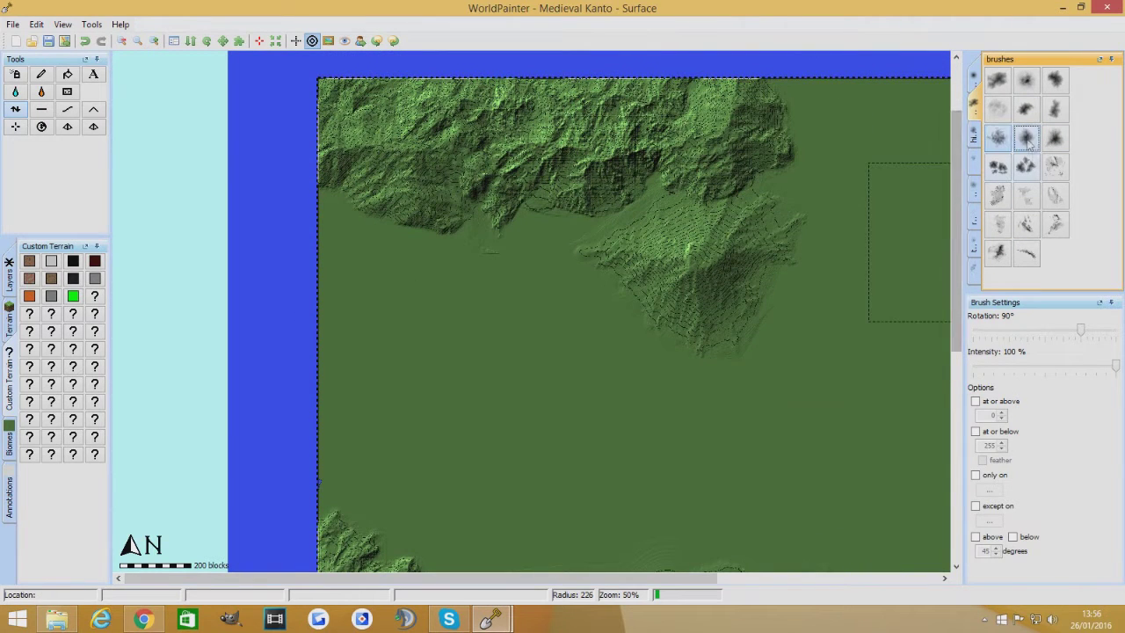
drag(1080, 330, 1045, 329)
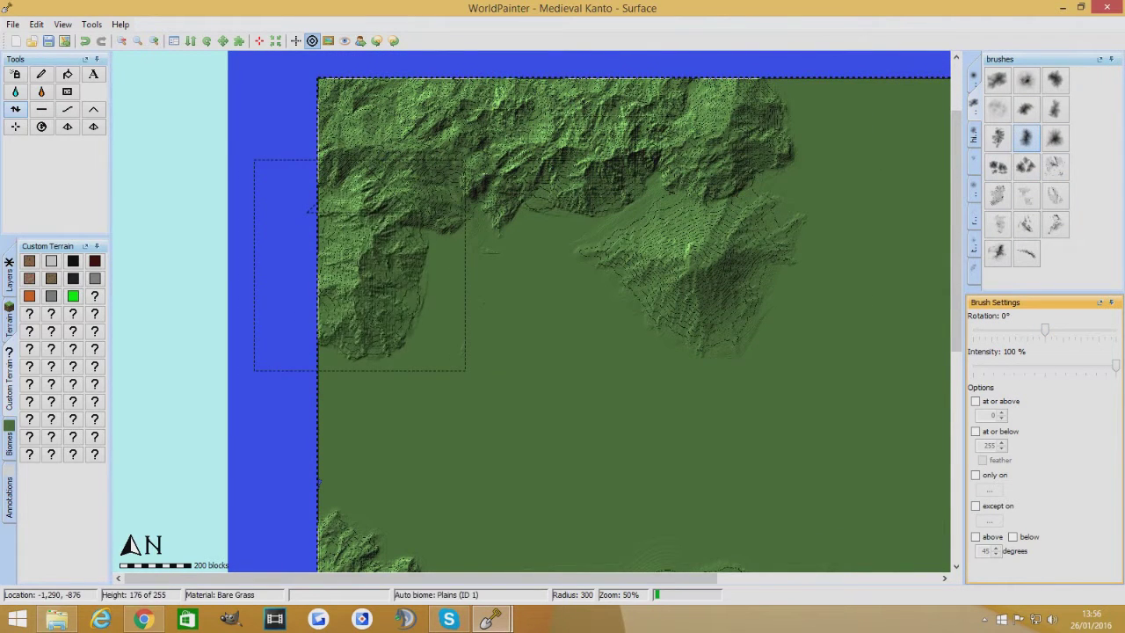
click(1025, 108)
drag(439, 343, 438, 349)
click(491, 618)
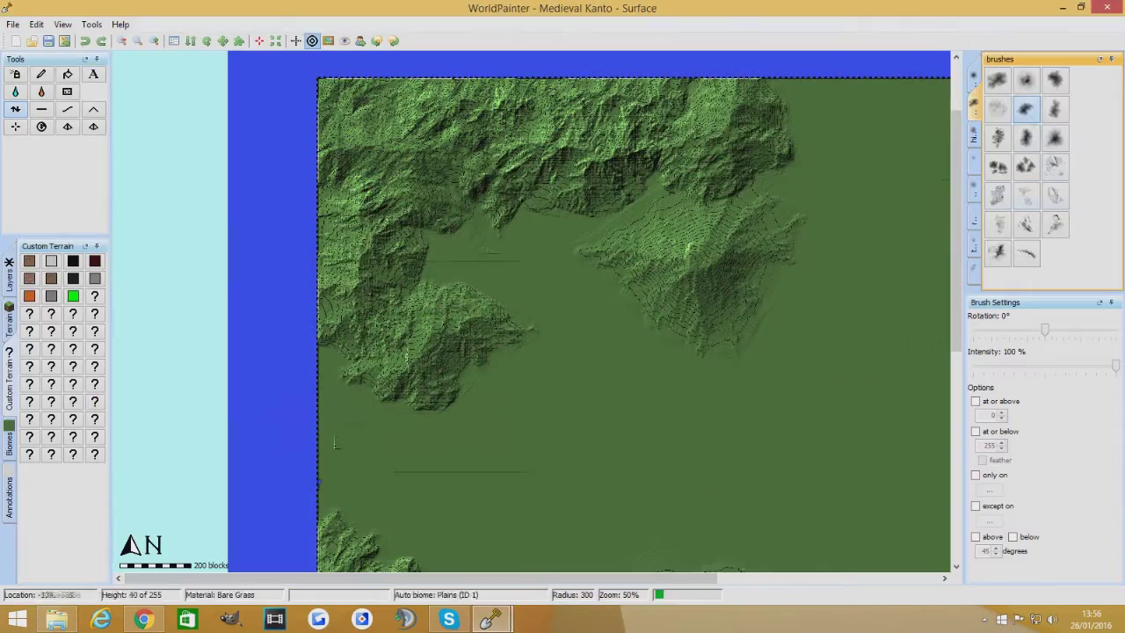
Step: Continue the western range down to the southwestern mountains with varied Height brushes, the last at radius 218 and 120° rotation, and check it in 3D
click(1025, 137)
drag(382, 439, 381, 440)
drag(956, 339, 960, 414)
click(1055, 138)
scroll(929, 206, down, 3)
click(1054, 109)
drag(1045, 330, 1092, 330)
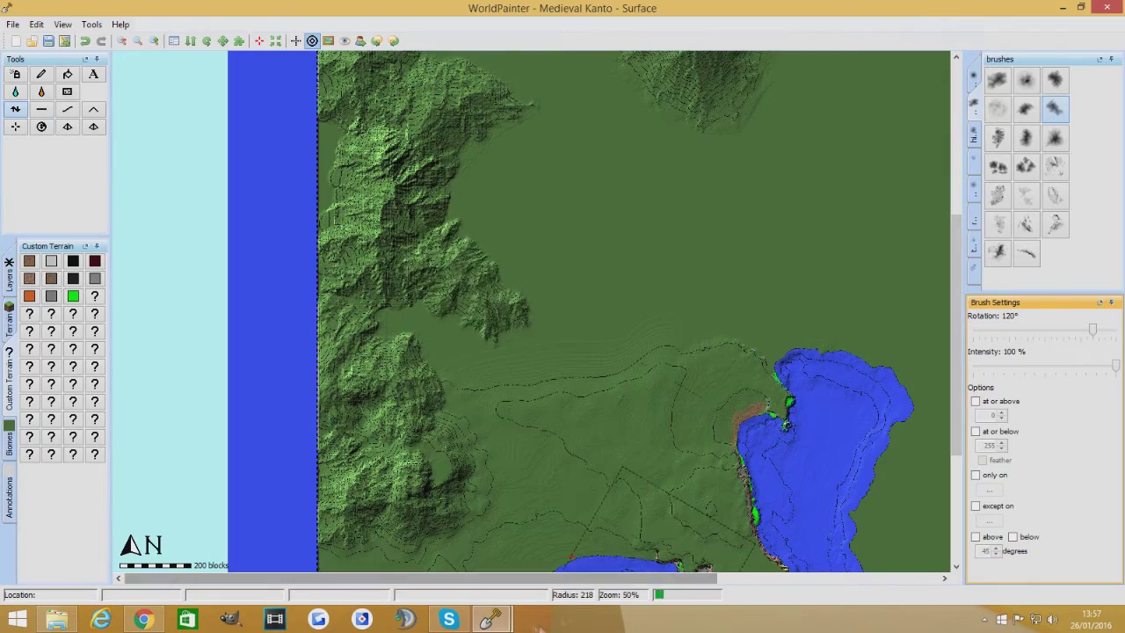
click(491, 618)
drag(434, 292, 490, 377)
drag(922, 378, 623, 467)
drag(806, 571, 489, 400)
drag(184, 439, 490, 349)
click(489, 620)
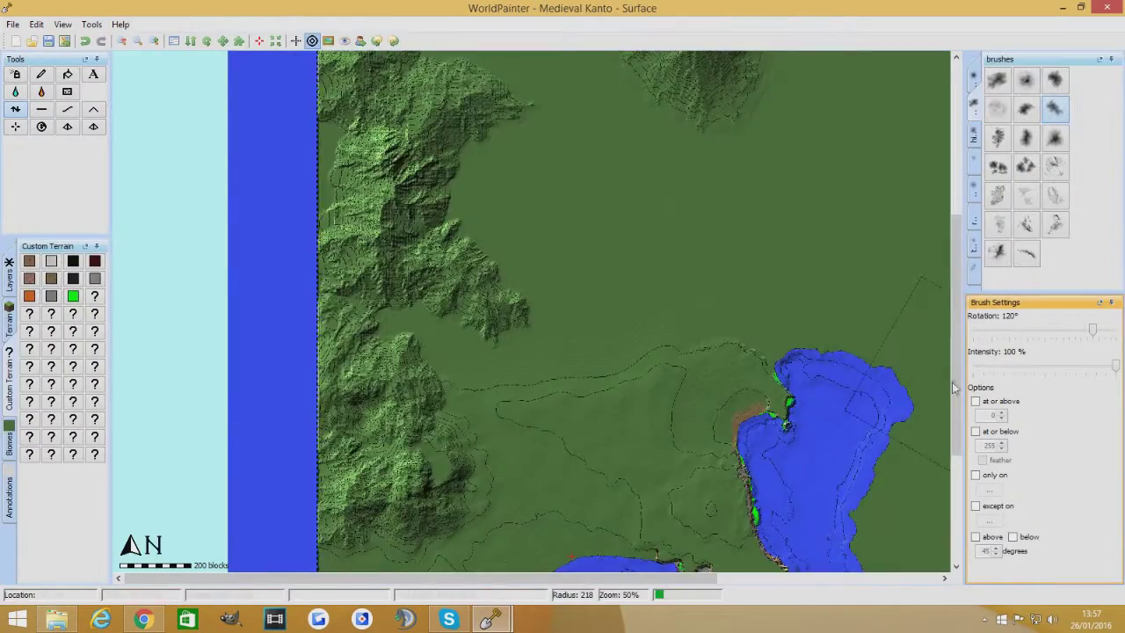
Step: Raise a low hill across the valley between the mountains with the first hillMound brush, and level its middle with the Flatten tool
ctrl+scroll(940, 381, up, 2)
scroll(940, 382, down, 6)
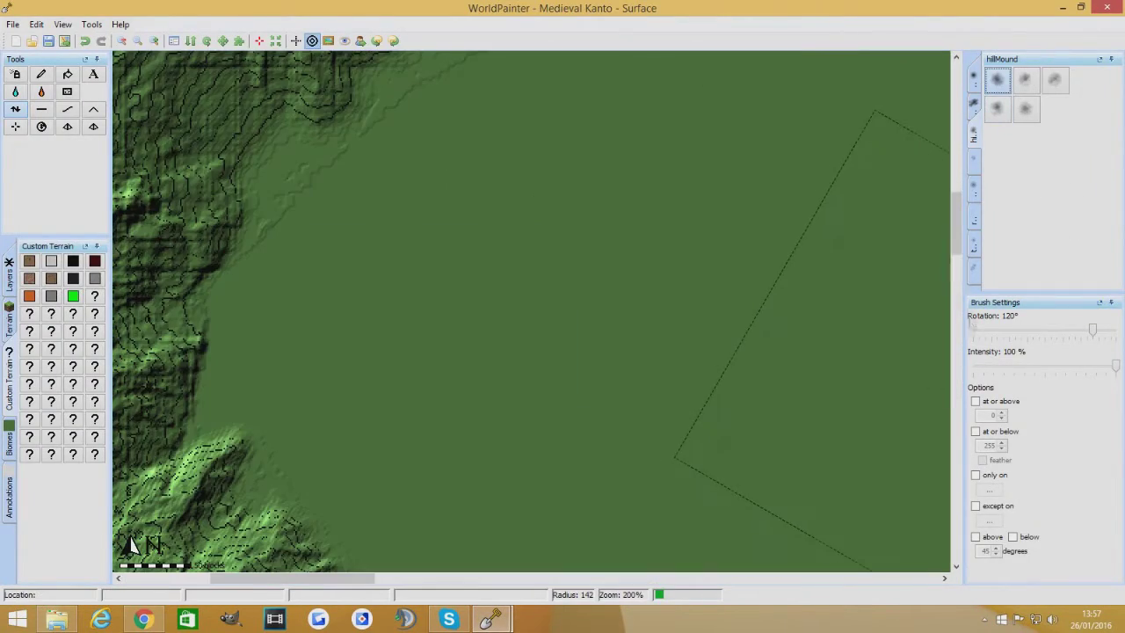
drag(956, 208, 956, 133)
ctrl+scroll(322, 265, down, 1)
scroll(322, 266, down, 2)
mouse_move(324, 272)
mouse_down()
mouse_move(350, 294)
mouse_move(532, 301)
mouse_move(619, 483)
mouse_up()
click(41, 109)
drag(606, 396, 560, 368)
Step: Raise foothills along the valley's northern edge with the Height tool at radius 57, lowering the intensity to 50%
click(15, 109)
scroll(440, 216, down, 4)
mouse_move(448, 255)
mouse_down()
mouse_move(420, 268)
mouse_move(394, 260)
mouse_up()
drag(1117, 365, 1044, 364)
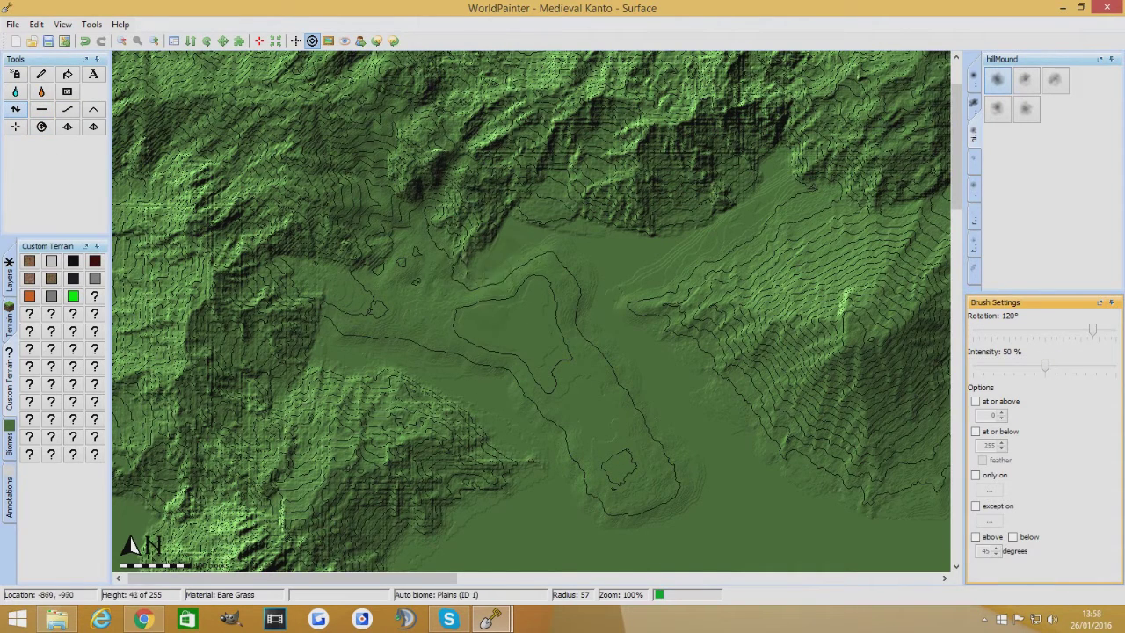
mouse_move(547, 245)
mouse_down()
mouse_move(515, 279)
mouse_move(508, 255)
mouse_move(549, 211)
mouse_move(528, 255)
mouse_move(562, 228)
mouse_move(620, 220)
mouse_up()
click(618, 273)
Step: Blend foothills into the northeastern pass, the eastern mountain's base and the southwestern side of the valley with the Height tool at radius 59, then 64
scroll(621, 273, down, 2)
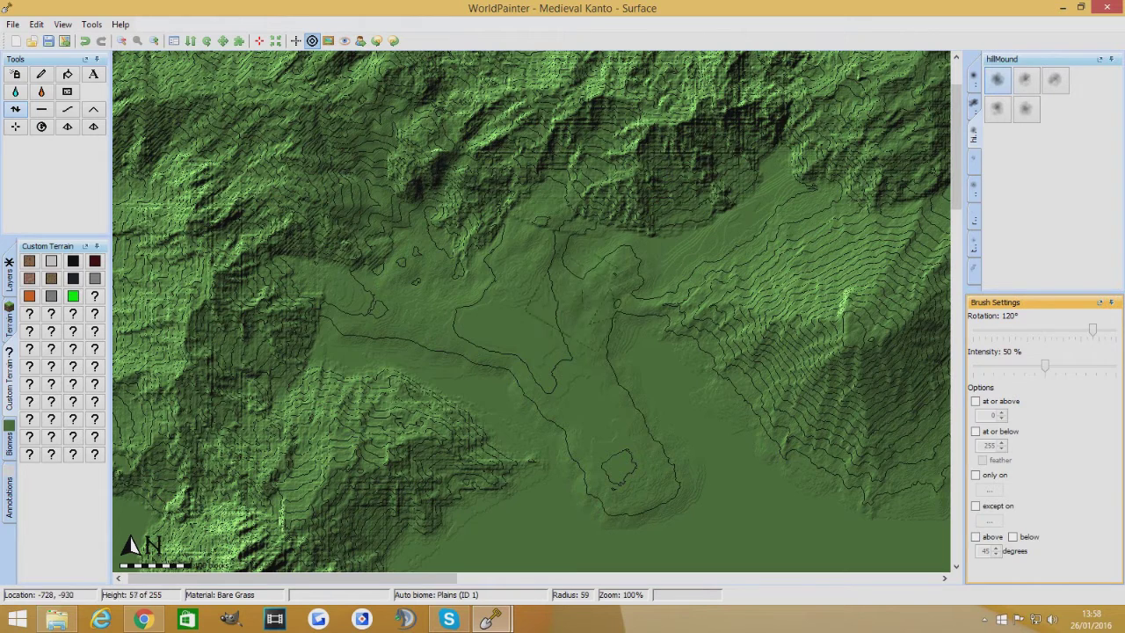
mouse_move(576, 279)
mouse_down()
mouse_move(593, 245)
mouse_move(608, 246)
mouse_move(588, 257)
mouse_move(590, 227)
mouse_move(628, 251)
mouse_up()
mouse_move(771, 176)
mouse_down()
mouse_move(782, 189)
mouse_move(787, 180)
mouse_move(787, 216)
mouse_move(695, 264)
mouse_move(716, 215)
mouse_move(789, 162)
mouse_up()
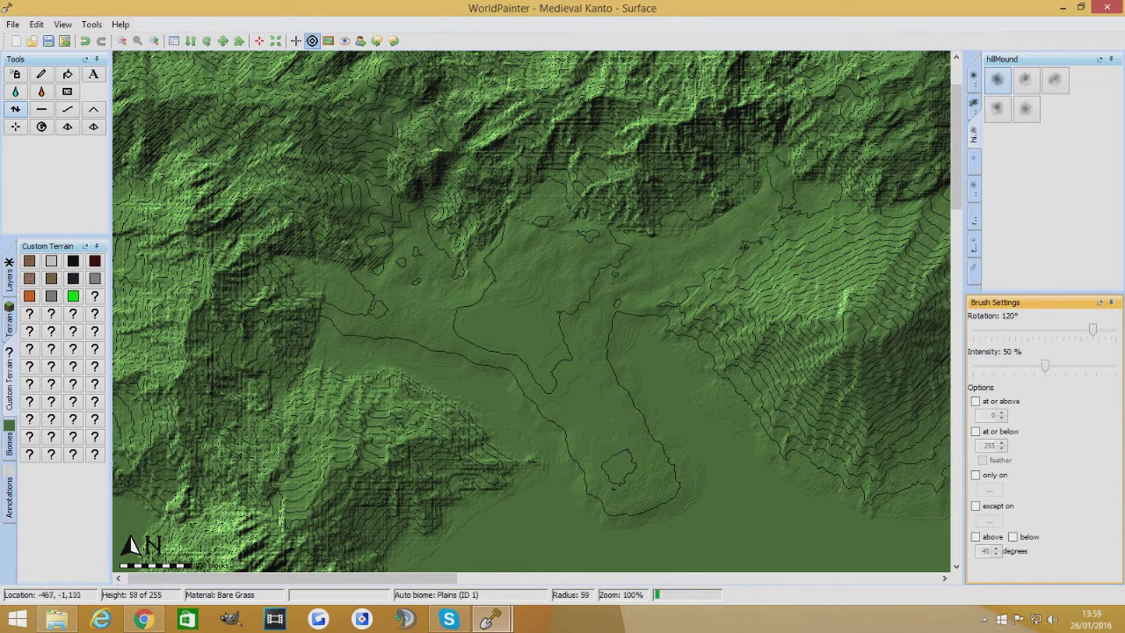
scroll(626, 285, down, 1)
mouse_move(625, 284)
mouse_down()
mouse_move(634, 326)
mouse_move(659, 321)
mouse_move(626, 369)
mouse_up()
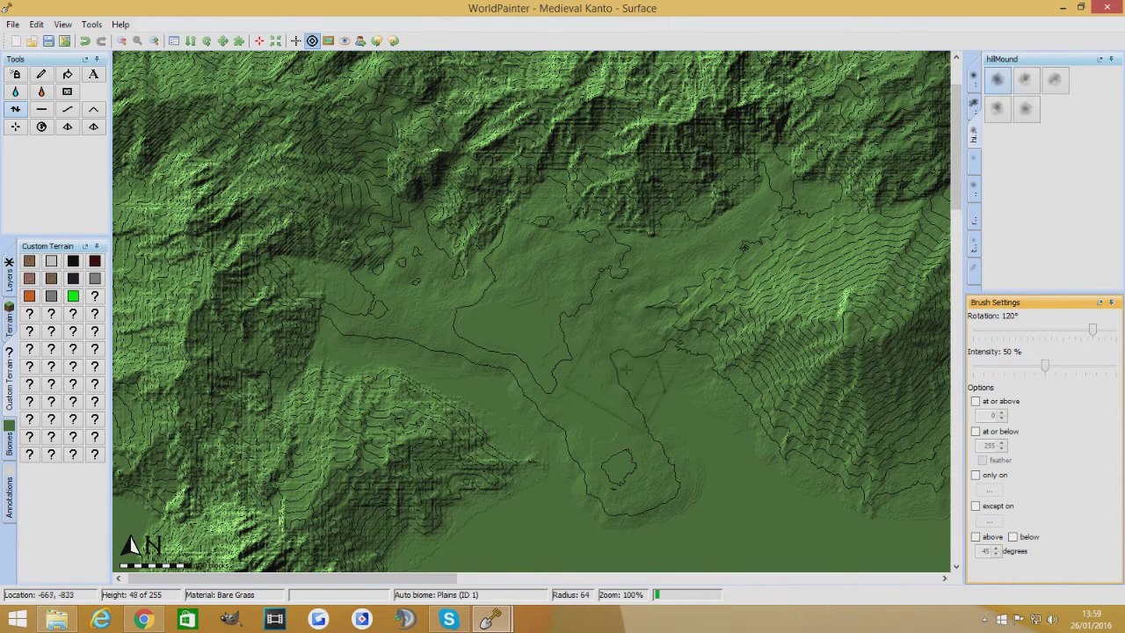
mouse_move(695, 373)
mouse_down()
mouse_move(475, 281)
mouse_move(448, 303)
mouse_move(386, 275)
mouse_move(416, 231)
mouse_move(444, 241)
mouse_move(440, 214)
mouse_move(414, 197)
mouse_move(427, 227)
mouse_move(390, 246)
mouse_move(420, 295)
mouse_move(420, 365)
mouse_move(439, 413)
mouse_move(492, 386)
mouse_move(400, 350)
mouse_move(320, 353)
mouse_move(307, 338)
mouse_move(355, 369)
mouse_move(347, 329)
mouse_move(299, 343)
mouse_move(471, 373)
mouse_move(505, 426)
mouse_move(527, 424)
mouse_move(547, 463)
mouse_up()
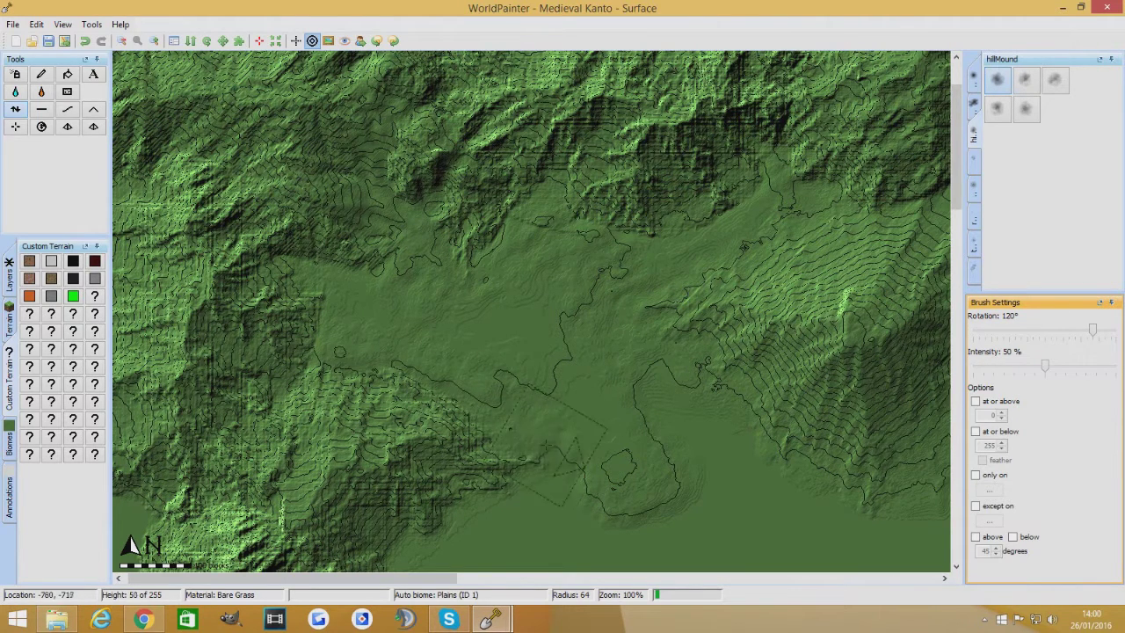
drag(588, 363, 620, 289)
Step: Examine the valley's foothills up close in the 3D view, and compare them with the surrounding range and coastline
mouse_move(489, 618)
click(539, 562)
scroll(511, 473, up, 5)
scroll(496, 410, down, 3)
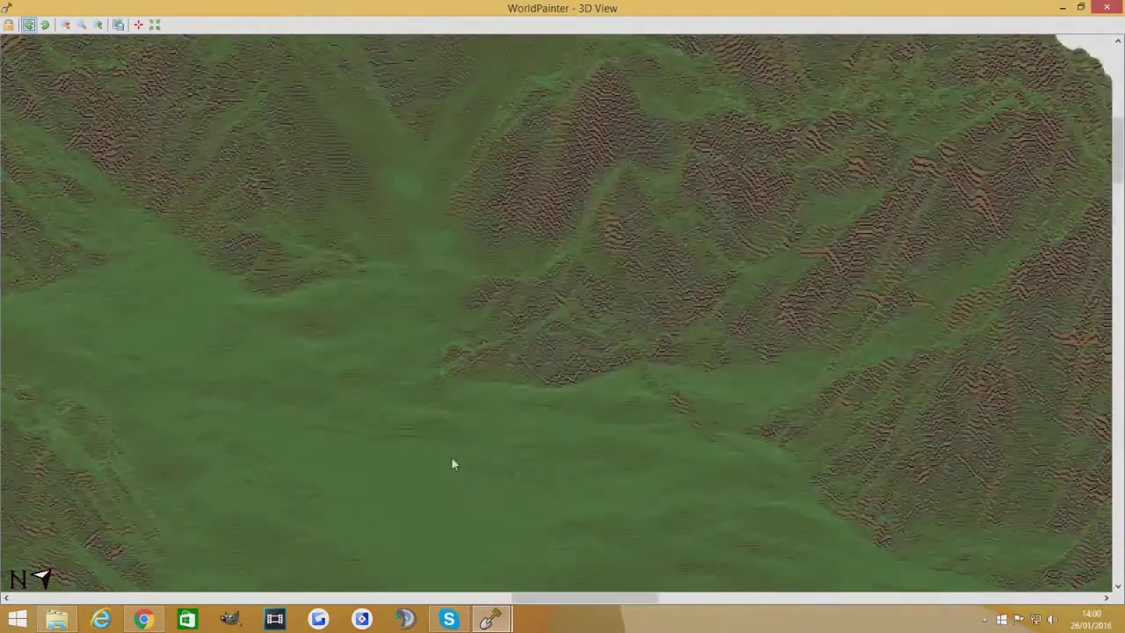
click(490, 618)
click(421, 554)
key(alt+Tab)
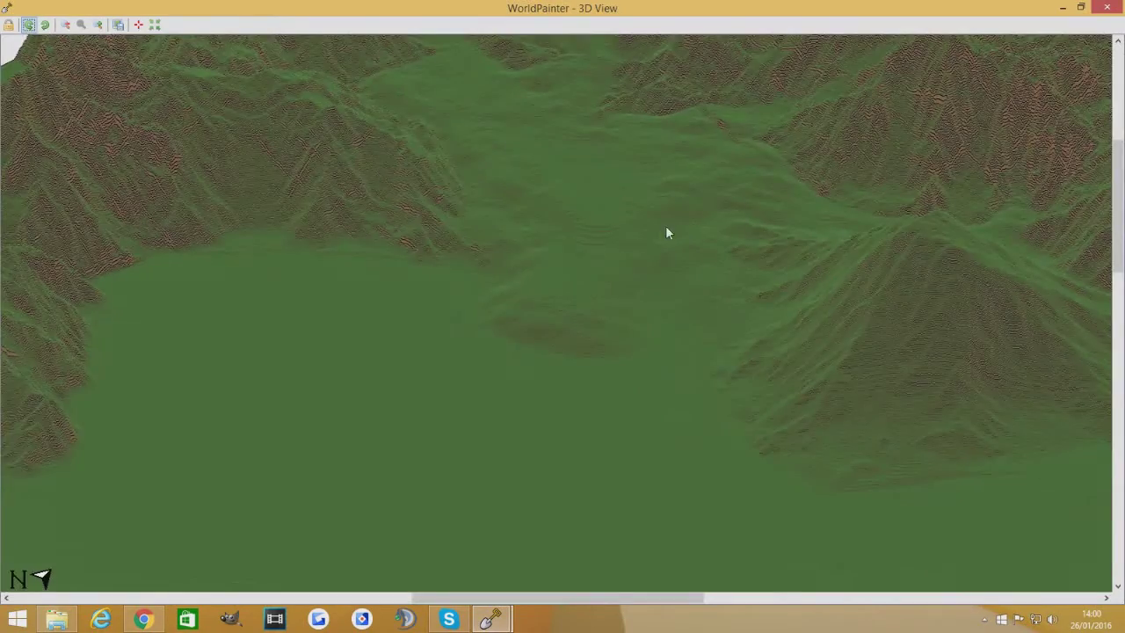
scroll(455, 354, down, 5)
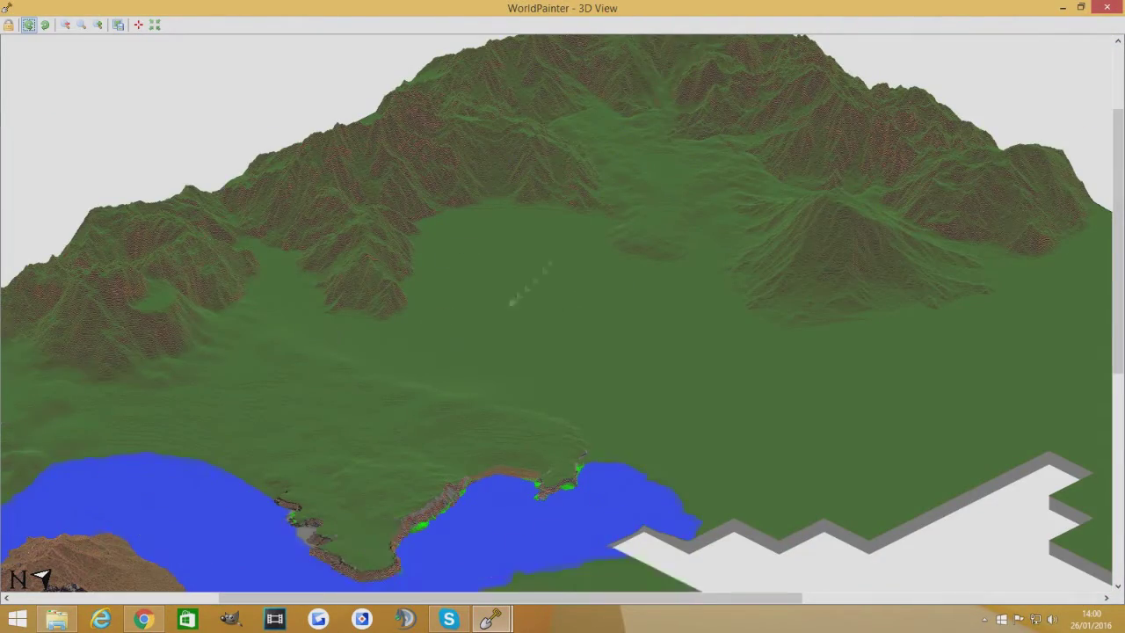
scroll(538, 351, up, 5)
key(alt+Tab)
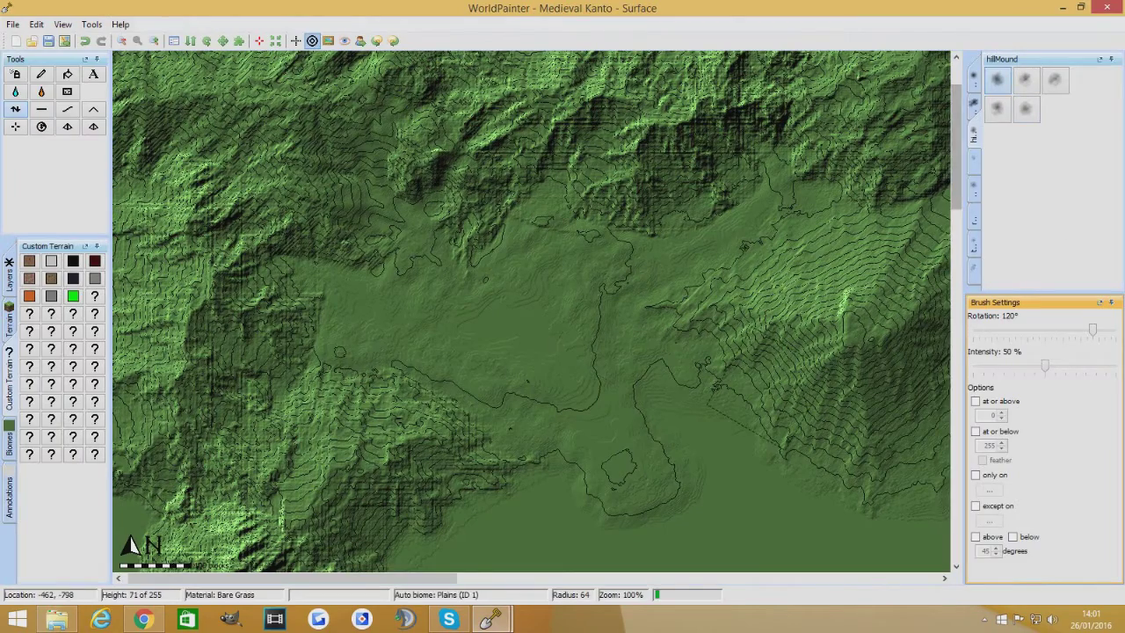
key(alt+Tab)
key(alt+Tab)
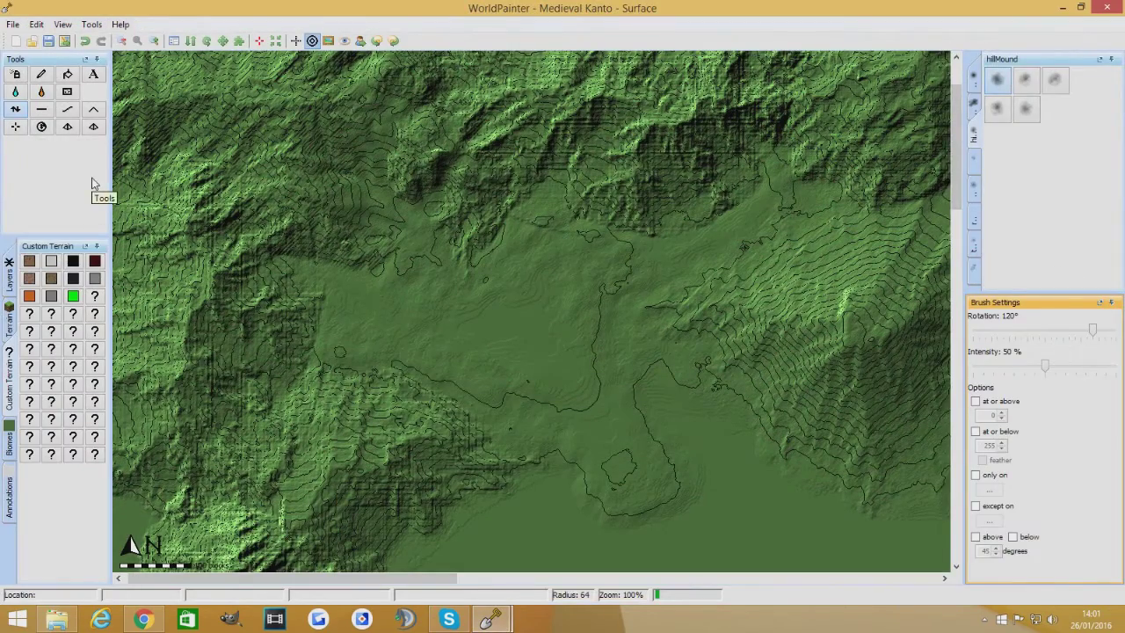
Step: Flatten an oval basin into the western mountains beside the valley with the Flatten tool, using a mountain brush at radius 63
click(974, 104)
click(1026, 138)
click(261, 310)
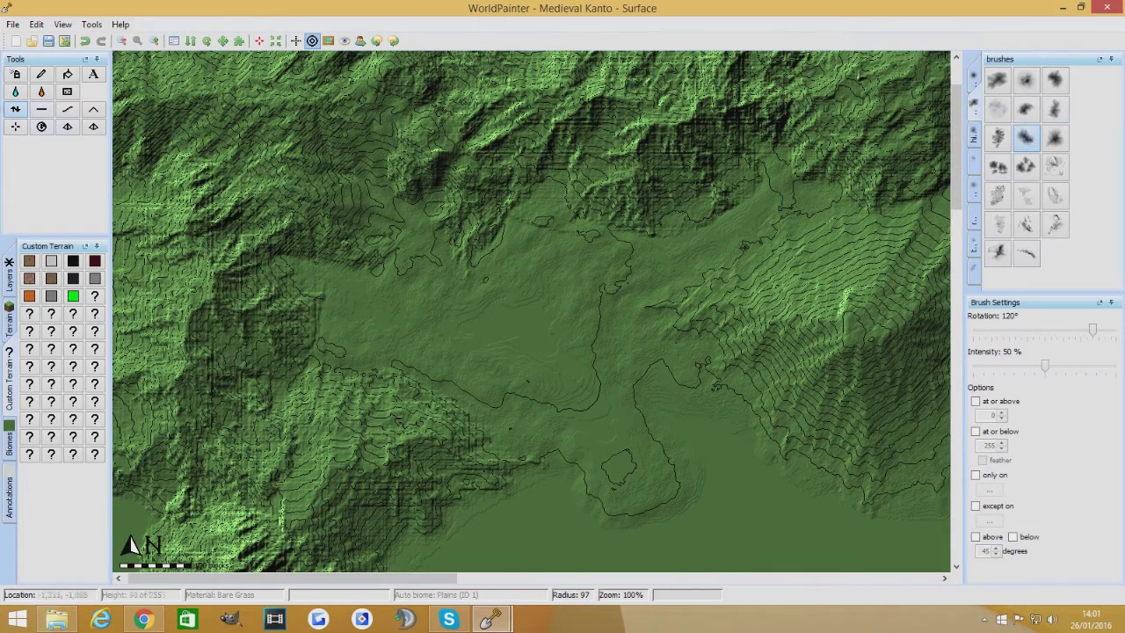
click(41, 109)
click(255, 312)
mouse_move(257, 309)
mouse_down()
mouse_move(233, 330)
mouse_move(280, 305)
mouse_move(279, 356)
mouse_move(227, 379)
mouse_up()
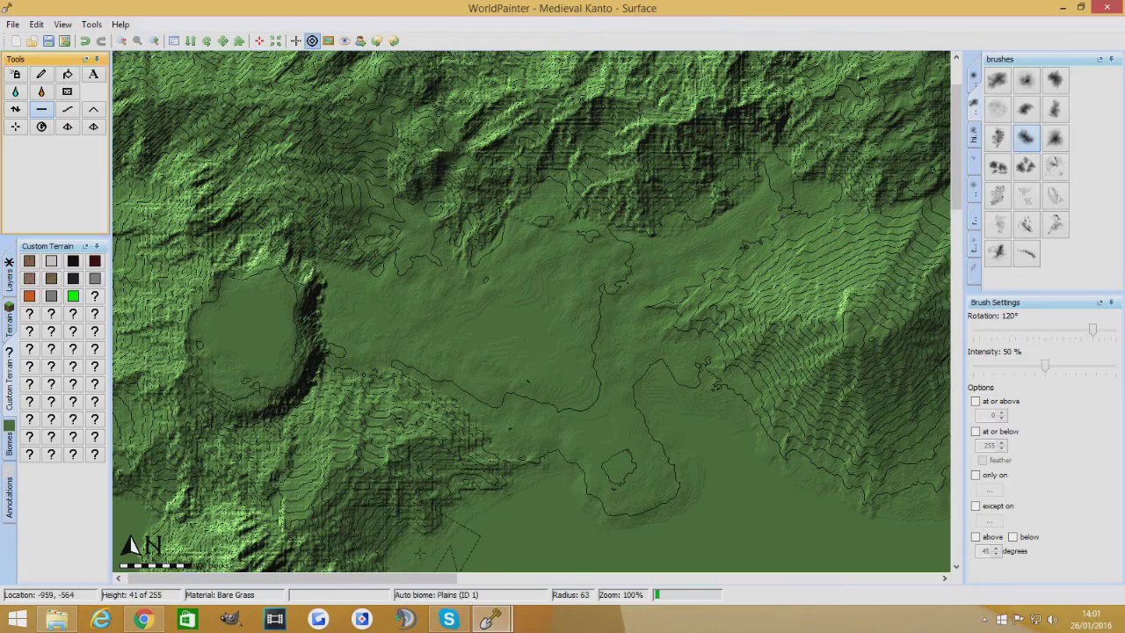
Step: Undo the oval basin and level the mountains west of the valley out to the map's edge with the Flatten tool
key(ctrl+z)
mouse_move(224, 263)
mouse_down()
mouse_move(264, 299)
mouse_move(251, 347)
mouse_move(198, 290)
mouse_move(246, 321)
mouse_up()
mouse_move(256, 420)
mouse_down()
mouse_move(295, 369)
mouse_move(286, 327)
mouse_move(297, 257)
mouse_up()
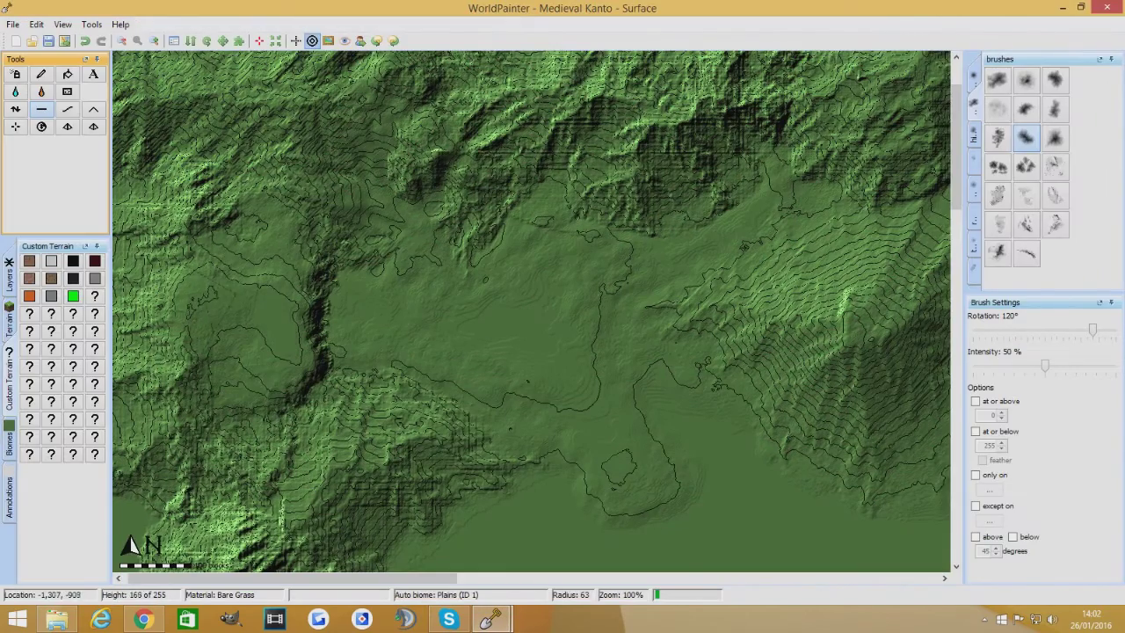
mouse_move(204, 383)
mouse_down()
mouse_move(269, 427)
mouse_move(318, 388)
mouse_move(290, 431)
mouse_move(180, 351)
mouse_up()
click(67, 109)
click(41, 109)
scroll(175, 299, down, 10)
mouse_move(175, 246)
mouse_down()
mouse_move(114, 290)
mouse_move(91, 280)
mouse_up()
Step: Raise the leveled western area with the Height tool, using a different mountain brush at radius 236, and check it in the 3D view
click(15, 109)
ctrl+scroll(179, 319, down, 1)
scroll(178, 319, down, 2)
drag(383, 309, 349, 268)
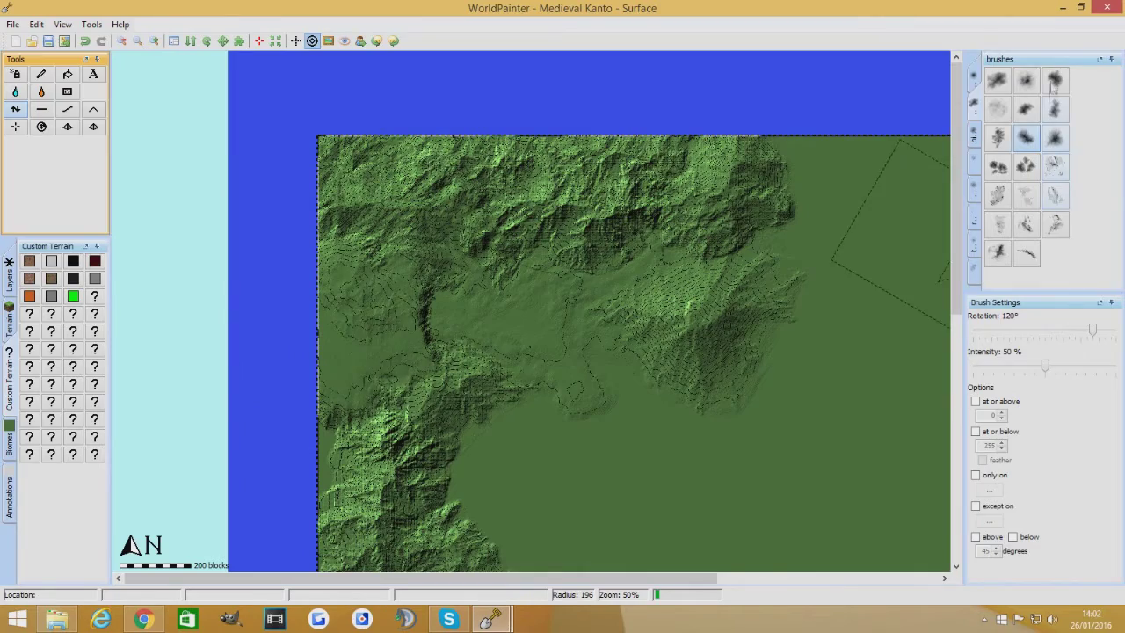
click(1055, 80)
scroll(355, 387, up, 2)
drag(355, 374, 355, 374)
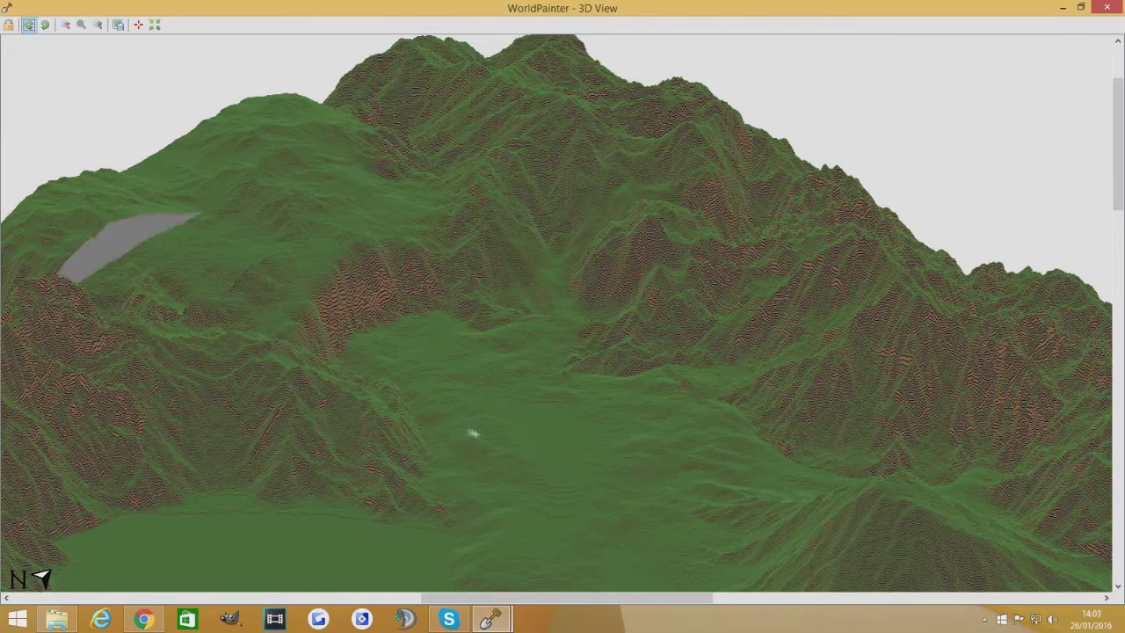
drag(469, 430, 456, 408)
click(490, 618)
click(428, 543)
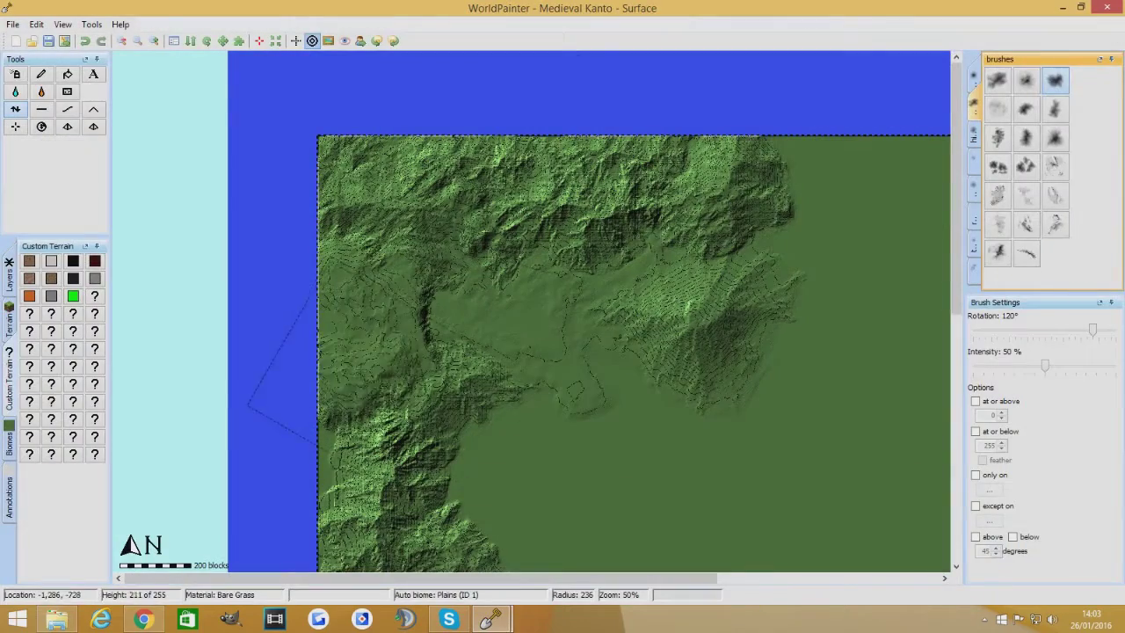
Step: Set up a tallMountain brush at radius 300 and 100% intensity, test it on the plain south of the valley, and undo the test
click(974, 186)
click(1026, 80)
click(973, 216)
click(974, 244)
click(1025, 109)
scroll(932, 247, up, 3)
drag(1045, 366, 1116, 365)
drag(615, 482, 621, 475)
key(ctrl+z)
Step: Raise mountains over the area west of the valley with the tallMountain brush rotated to 60°, and check them in the 3D view
click(1093, 331)
drag(1093, 330, 1068, 331)
drag(374, 297, 372, 290)
click(489, 619)
click(551, 543)
click(490, 619)
click(433, 543)
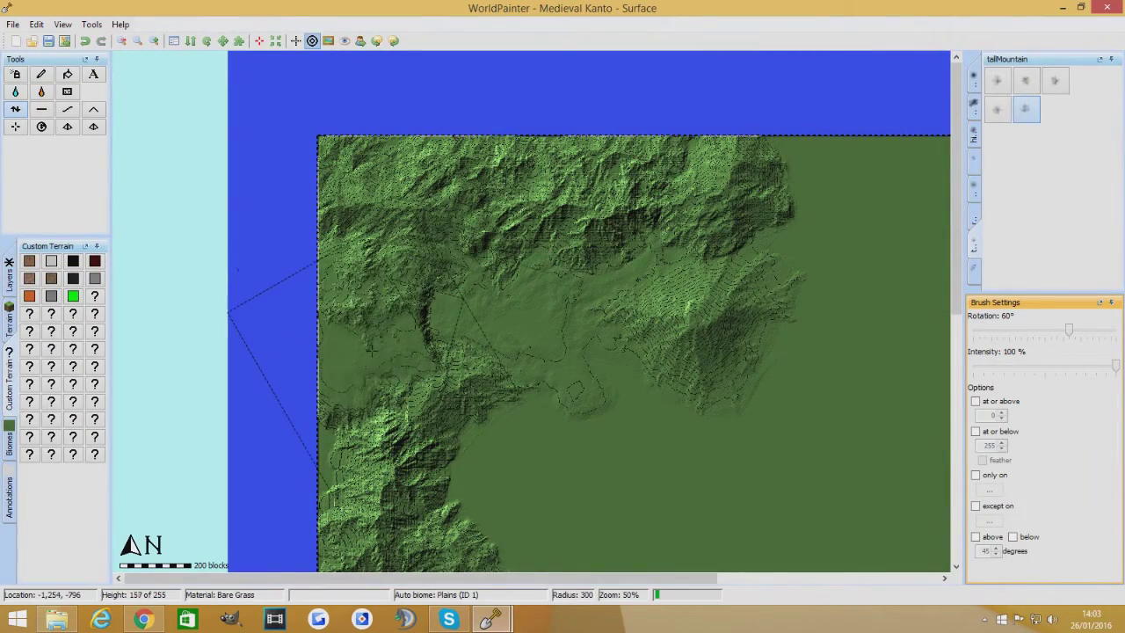
Step: Examine the reshaped western mountains in the 3D view, from afar, up close and from another rotation
key(alt+Tab)
scroll(516, 472, down, 1)
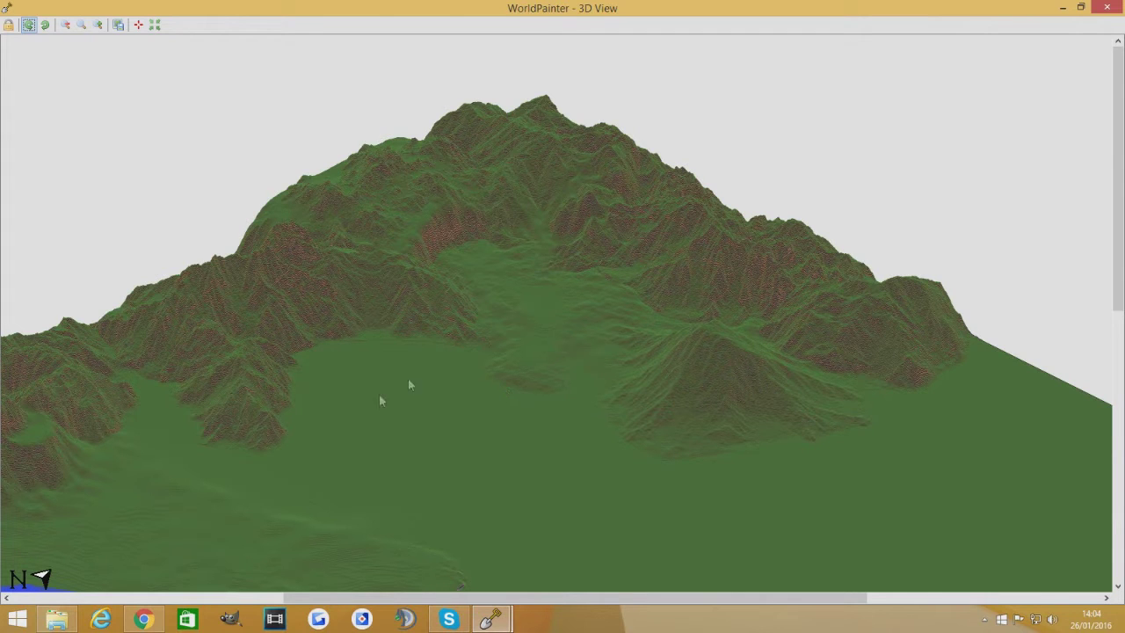
drag(588, 158, 392, 430)
scroll(387, 457, down, 2)
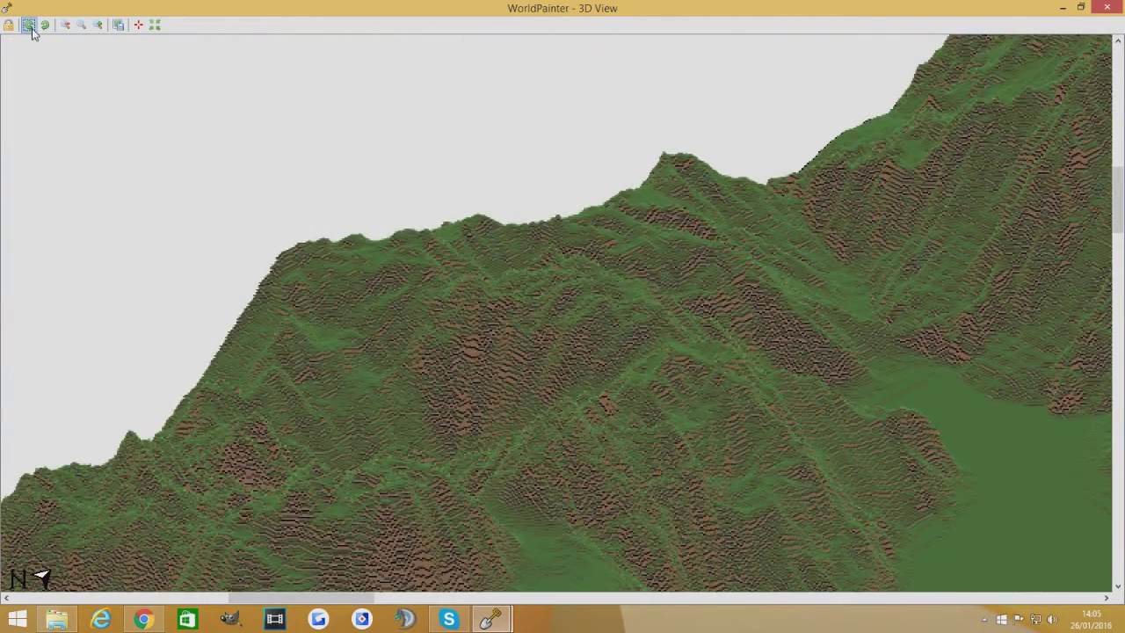
click(28, 24)
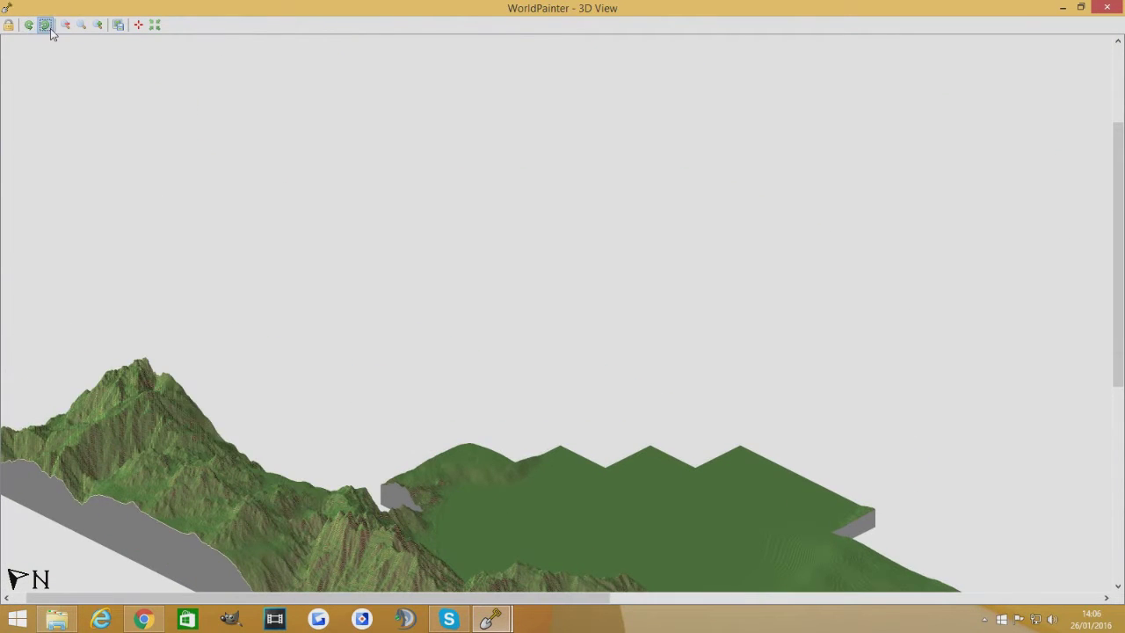
click(45, 25)
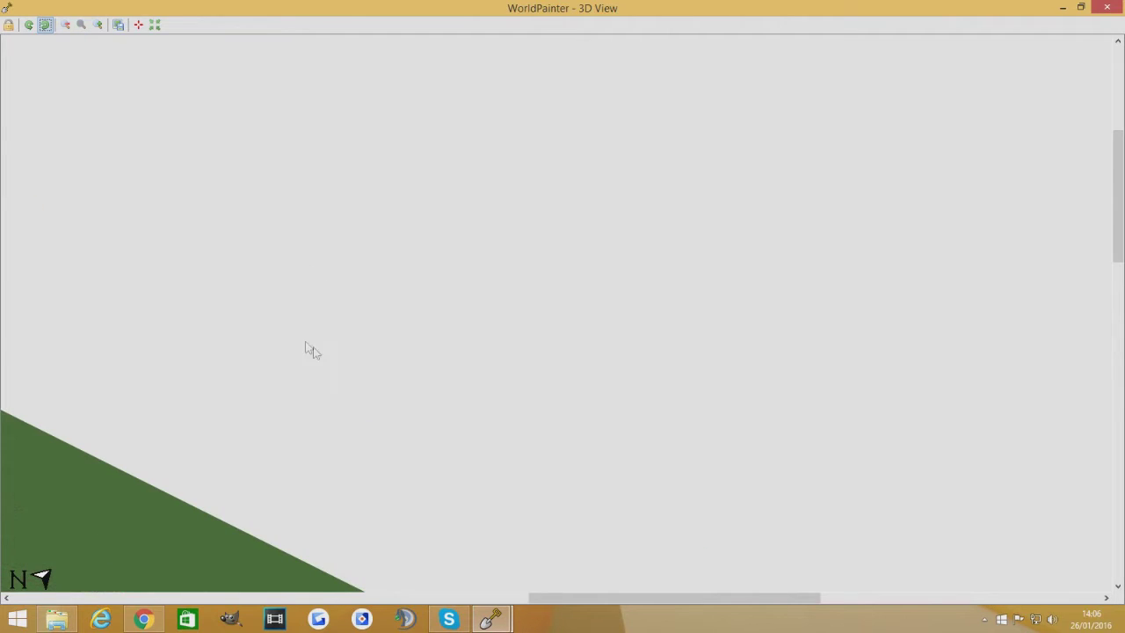
Step: Examine the valley, the eastern mountain and the northern range in 3D, following the map edge to the northeastern coast
drag(290, 272, 533, 414)
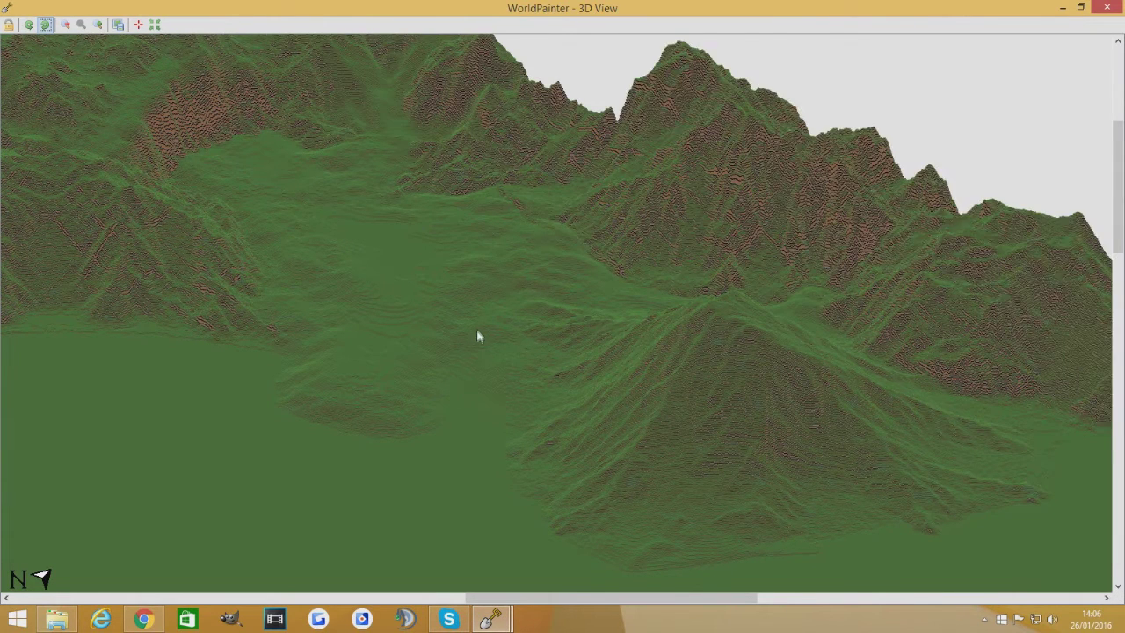
drag(472, 304, 498, 358)
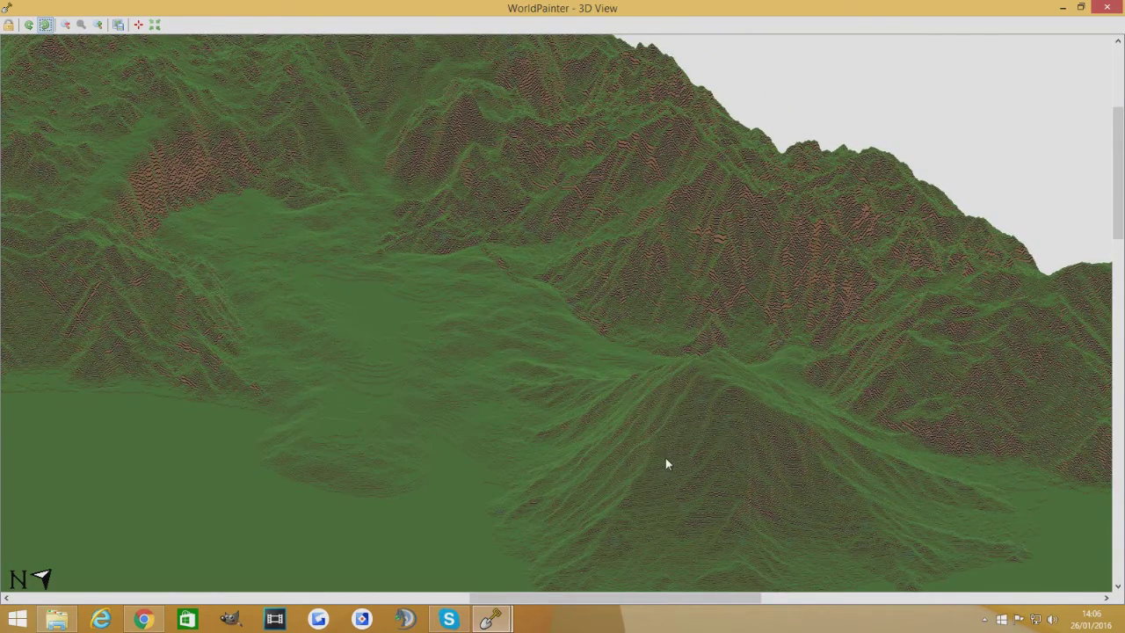
drag(666, 462, 631, 376)
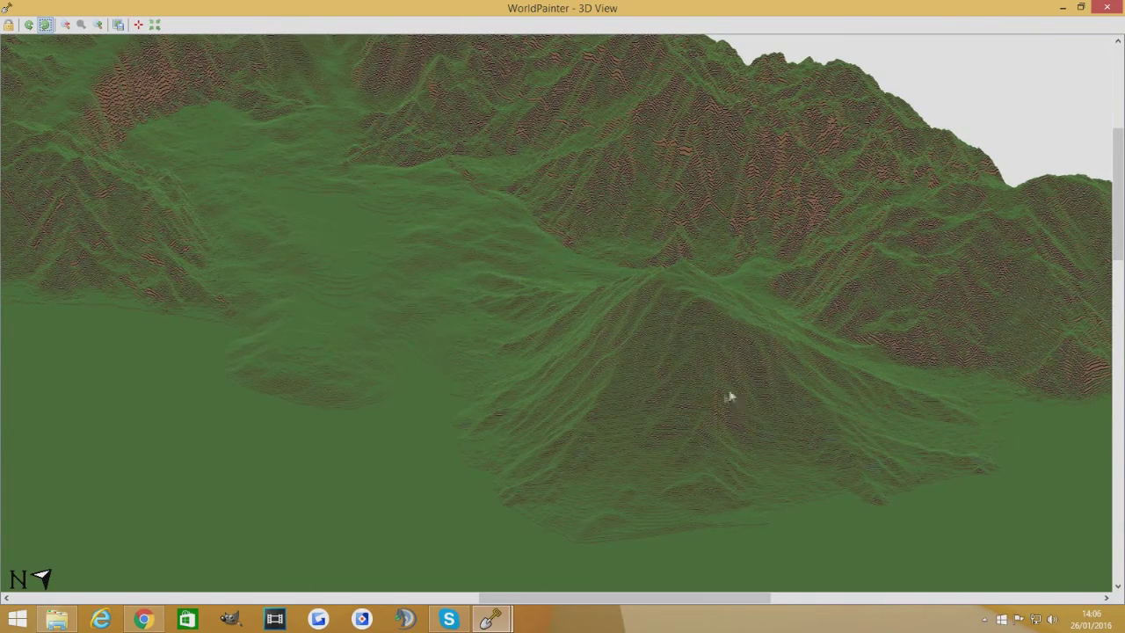
drag(729, 394, 588, 490)
drag(659, 322, 736, 471)
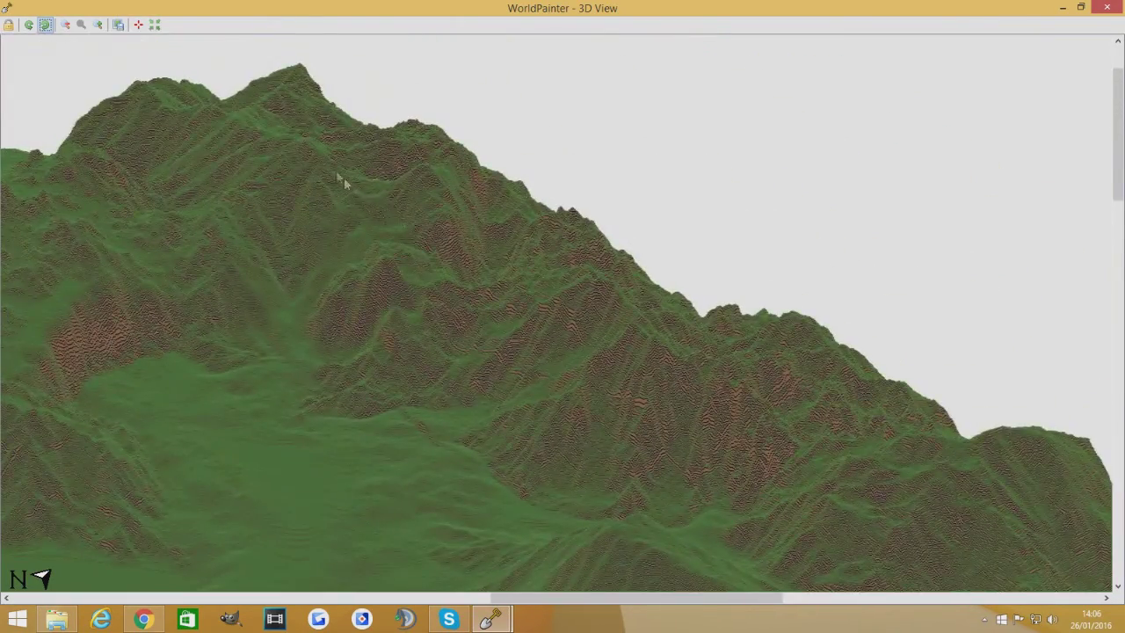
drag(806, 427, 308, 181)
drag(665, 446, 339, 198)
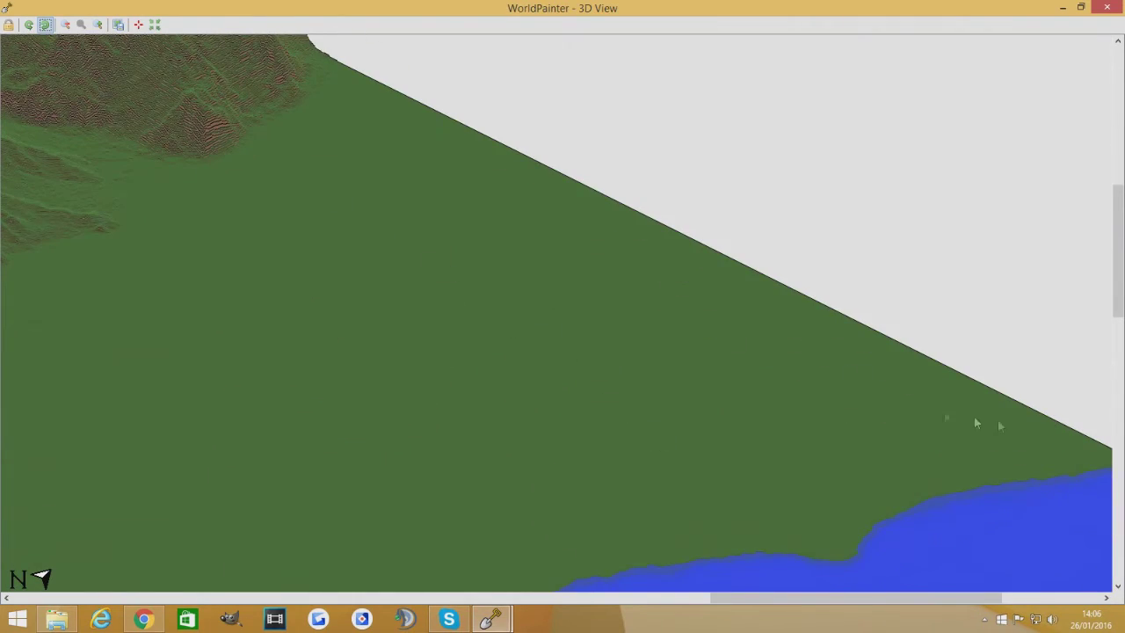
drag(264, 170, 501, 340)
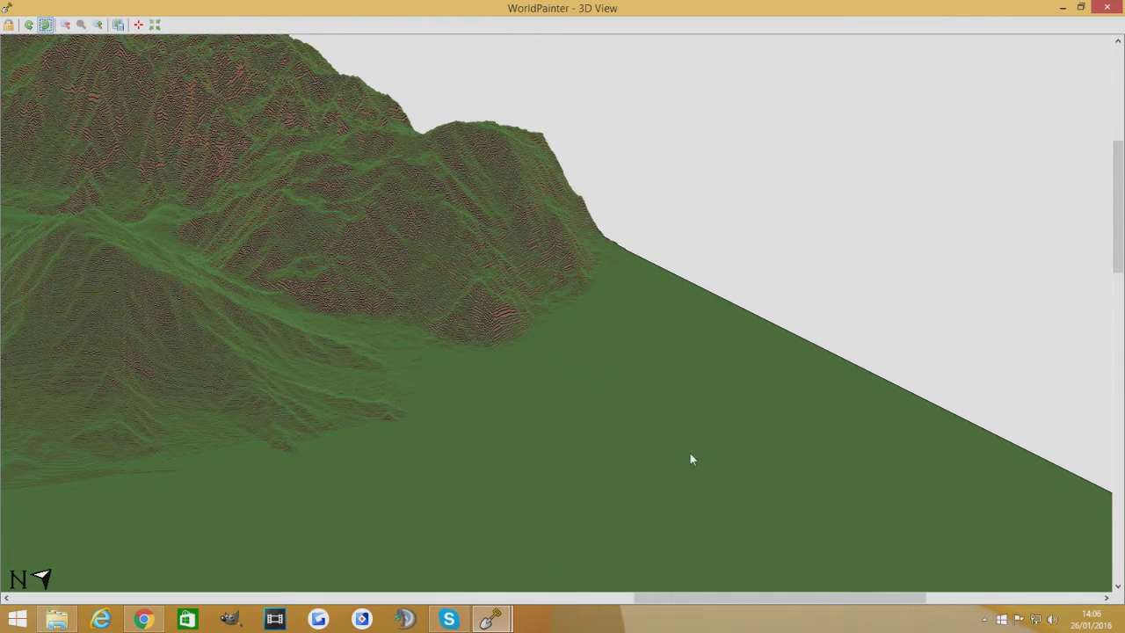
drag(691, 459, 418, 248)
drag(154, 283, 665, 378)
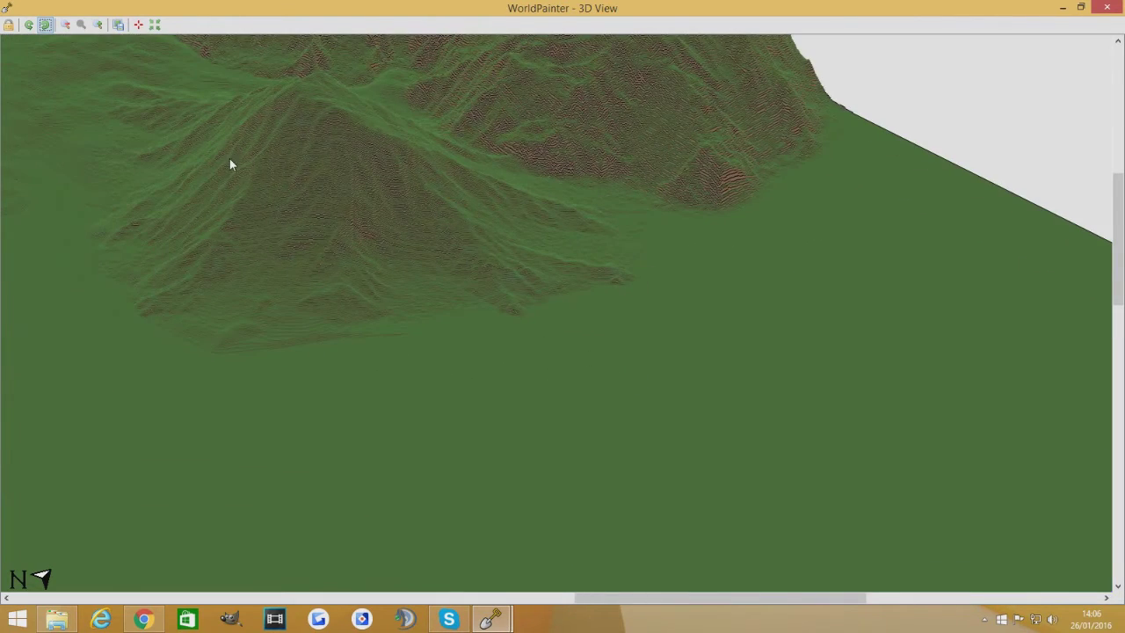
Step: Review the whole mountain range on the 2D map at 25% zoom and return to the 3D view
click(492, 613)
click(415, 541)
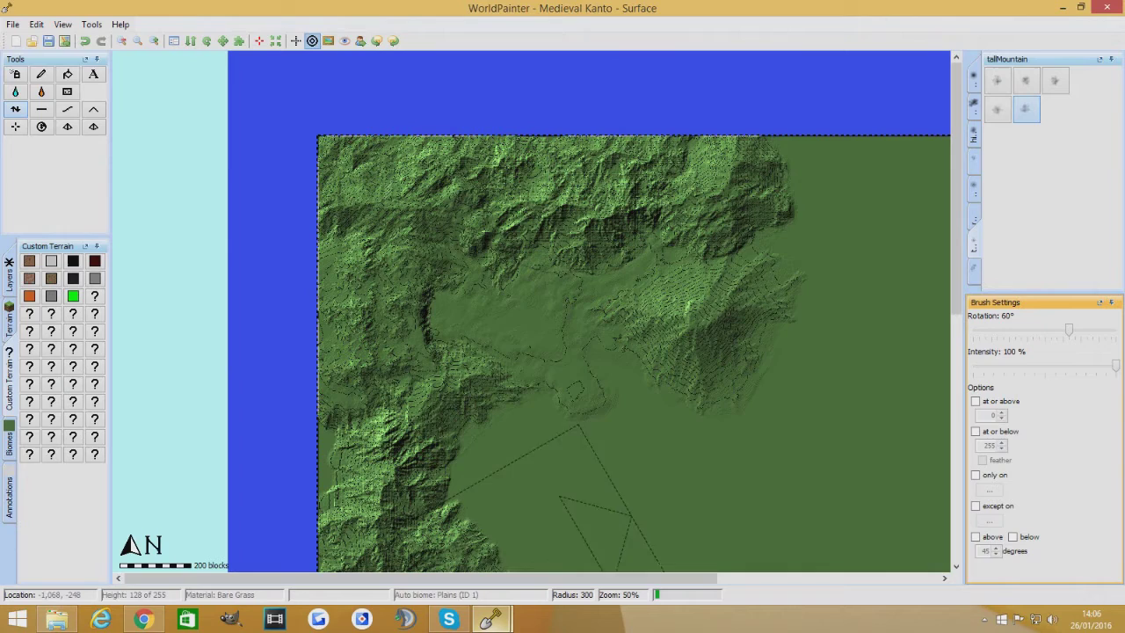
ctrl+scroll(571, 466, down, 1)
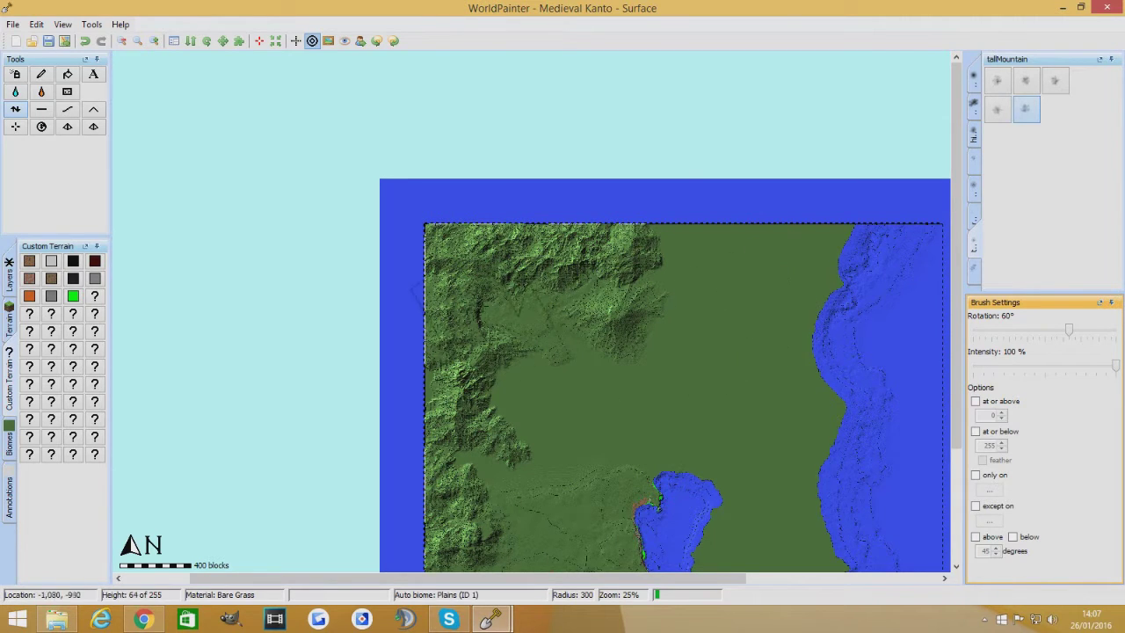
click(491, 619)
click(552, 559)
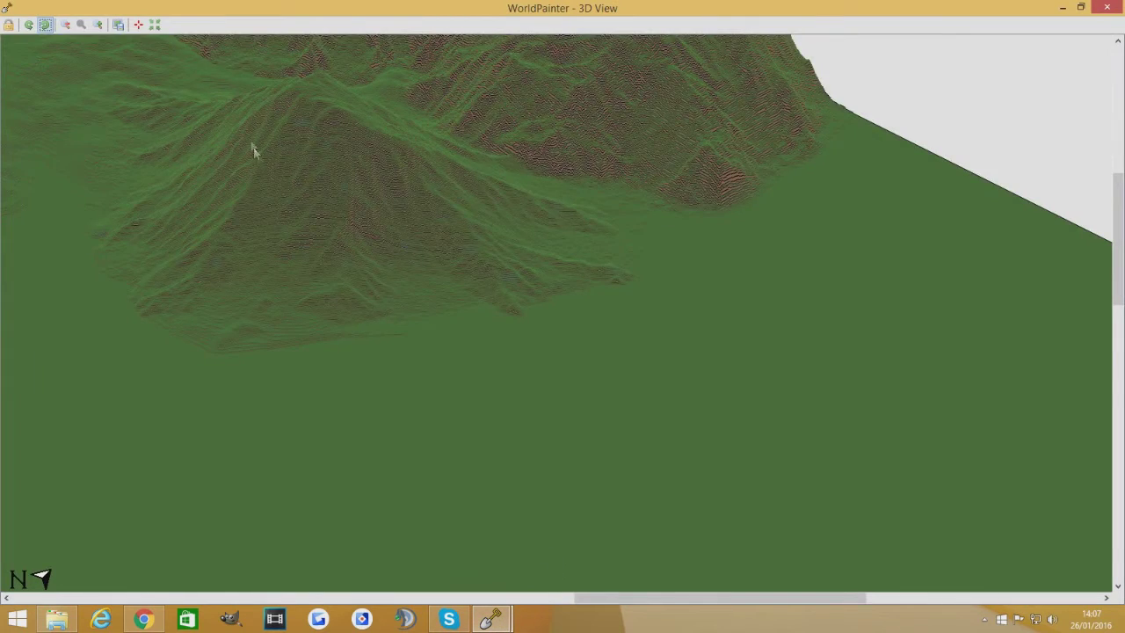
Step: Inspect in 3D how the western peaks, the valley floor and the foothills blend together
drag(249, 132, 619, 568)
drag(224, 388, 339, 329)
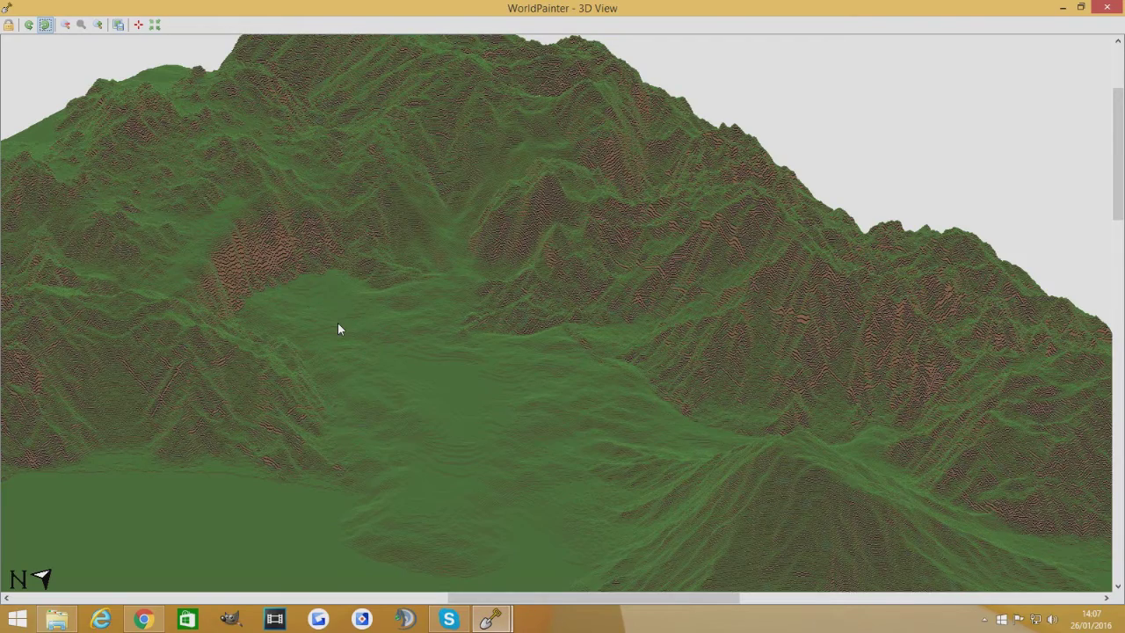
drag(233, 252, 304, 284)
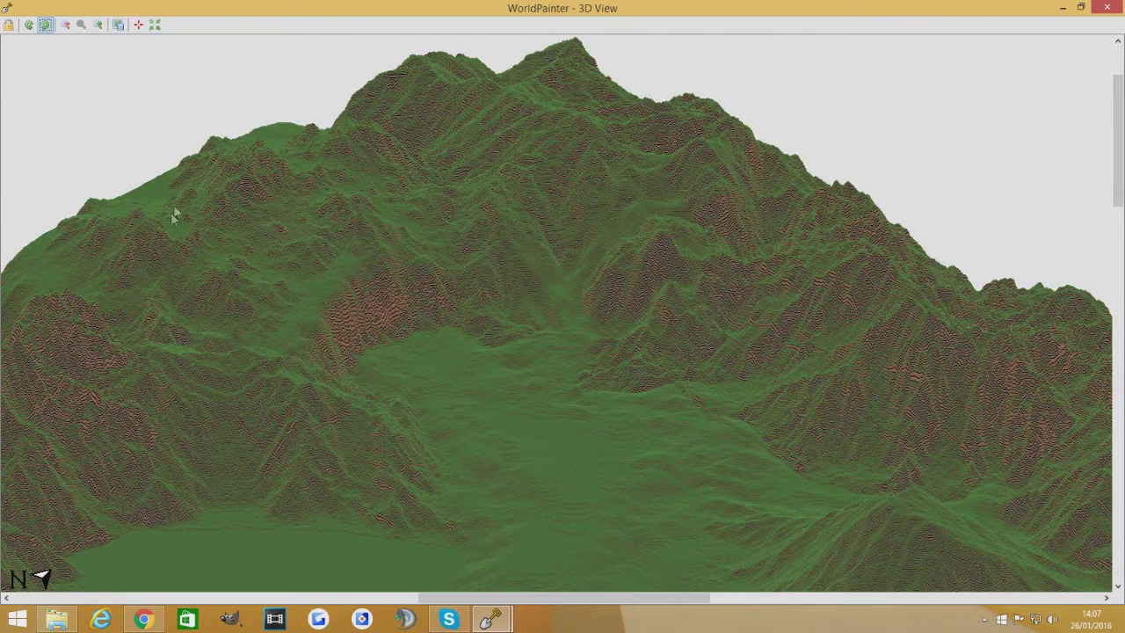
scroll(349, 237, up, 2)
drag(527, 377, 456, 465)
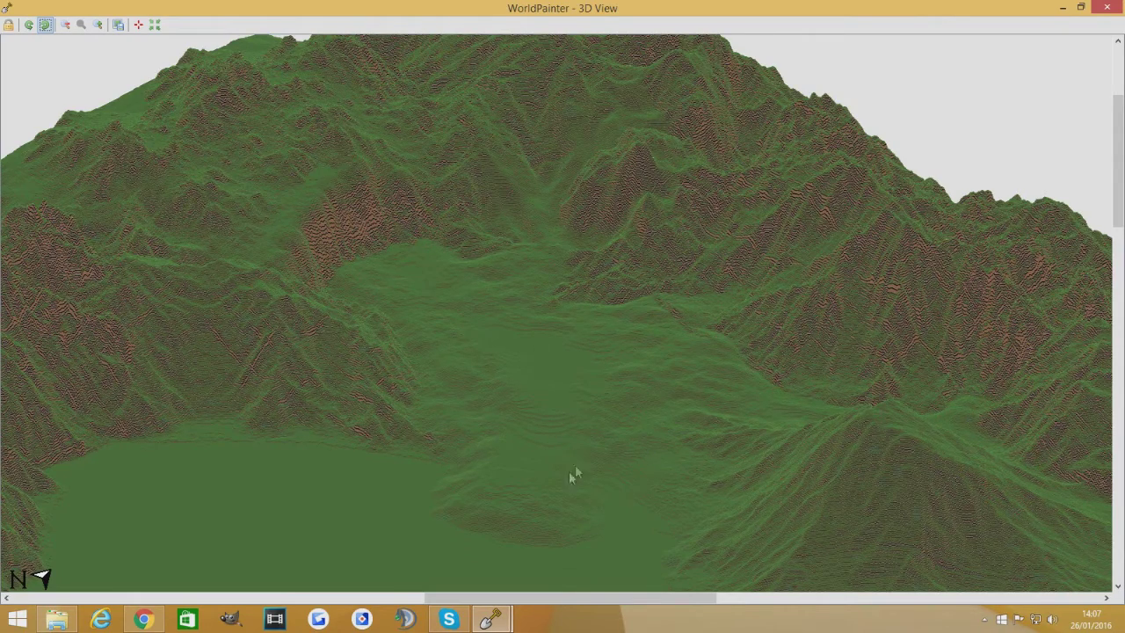
drag(586, 459, 553, 375)
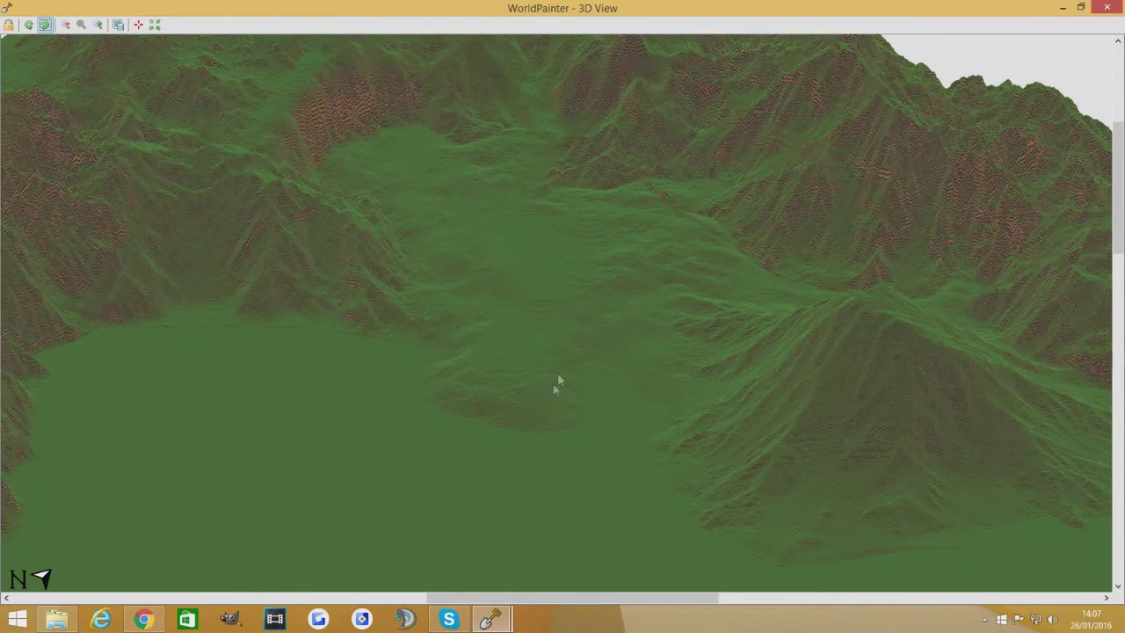
drag(498, 411, 546, 327)
drag(540, 182, 536, 298)
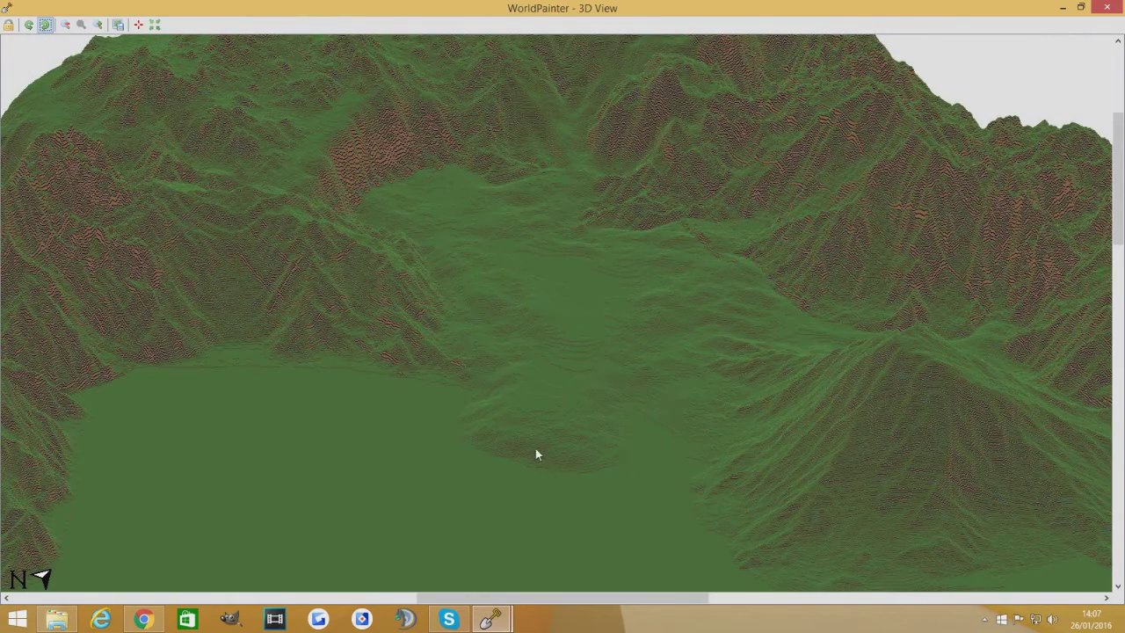
Step: Compare the finished mountain range with the rest of the map in a full 3D overview
scroll(444, 450, down, 2)
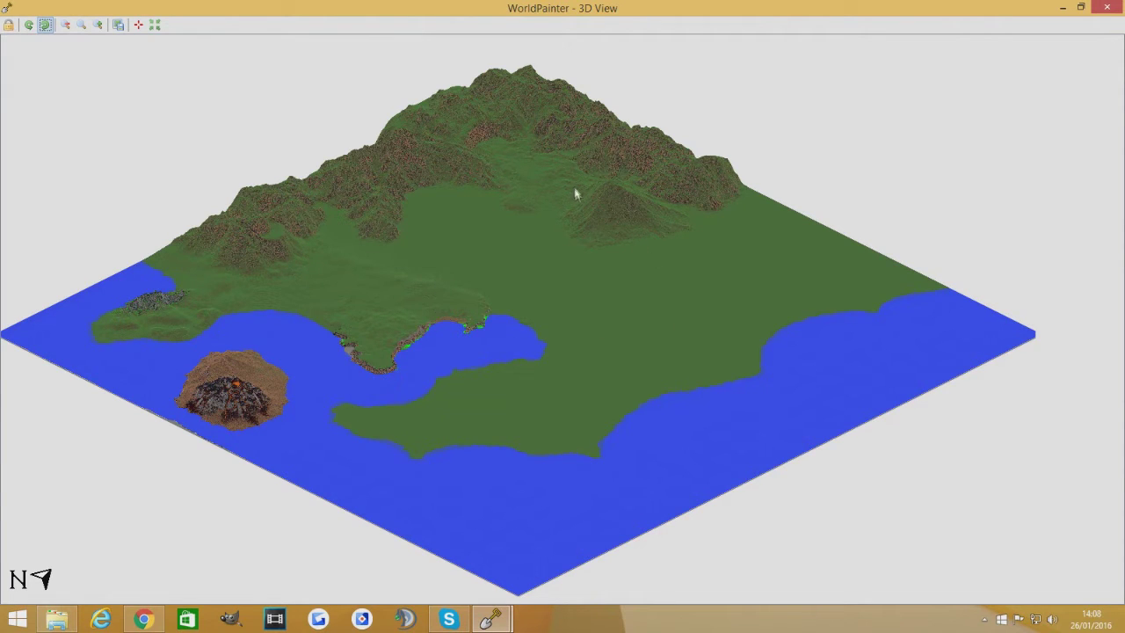
scroll(535, 120, up, 1)
drag(580, 151, 537, 457)
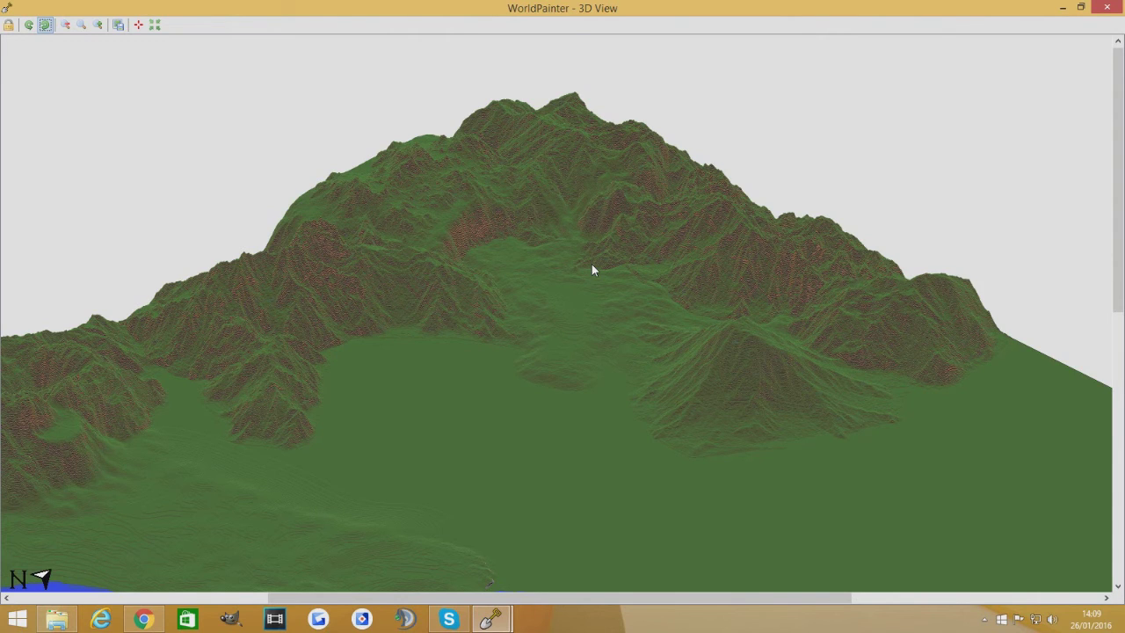
scroll(515, 385, down, 2)
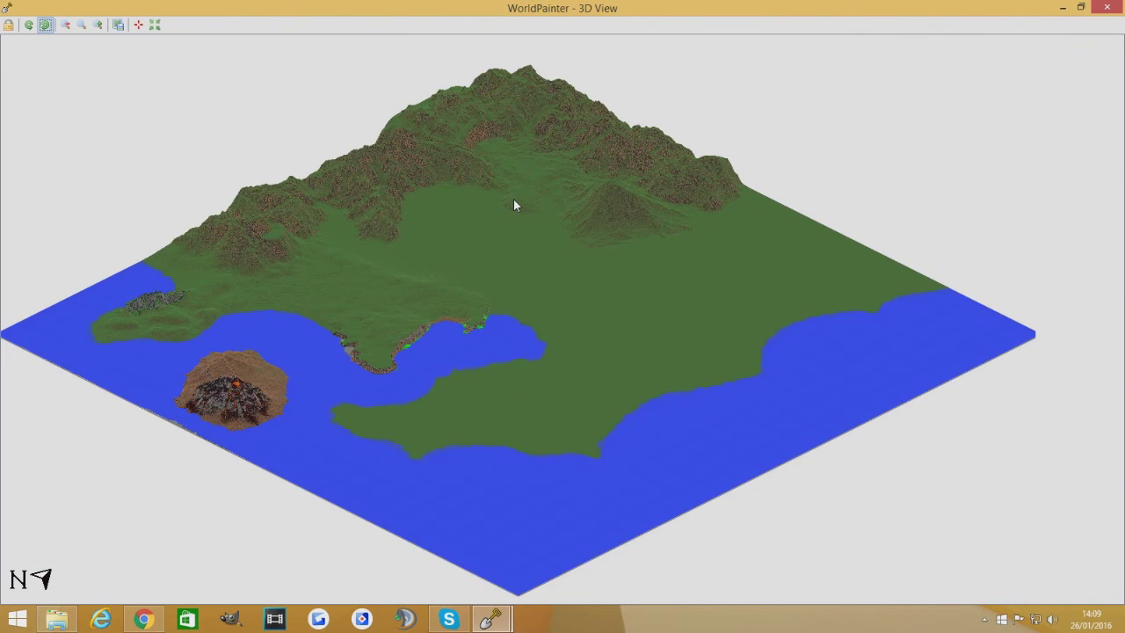